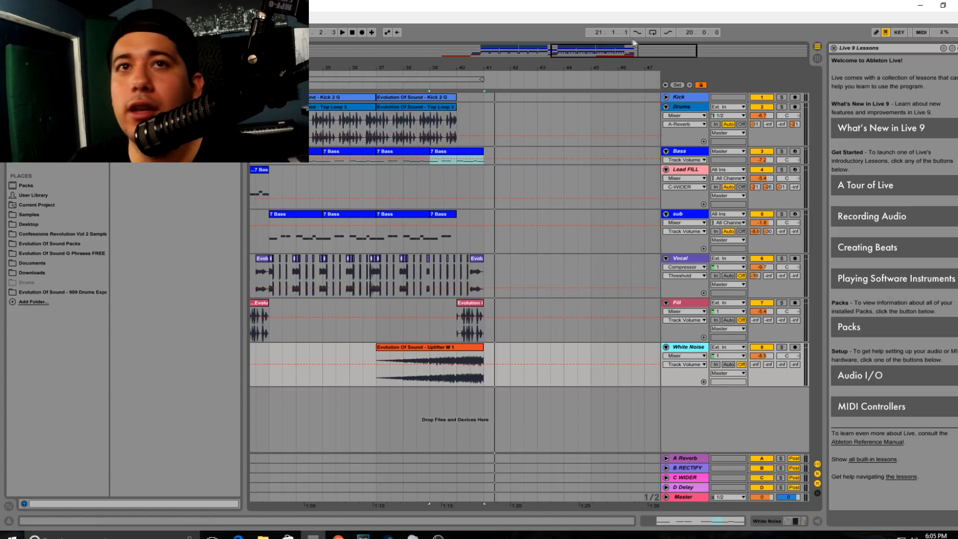
- Play back the second drop of the arrangement from bar 33
drag(662, 49, 662, 39)
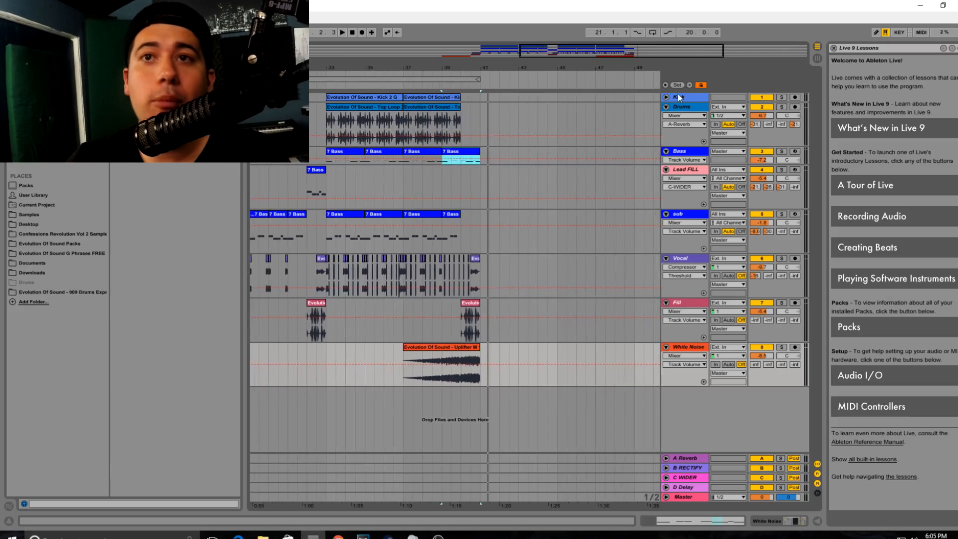
click(325, 142)
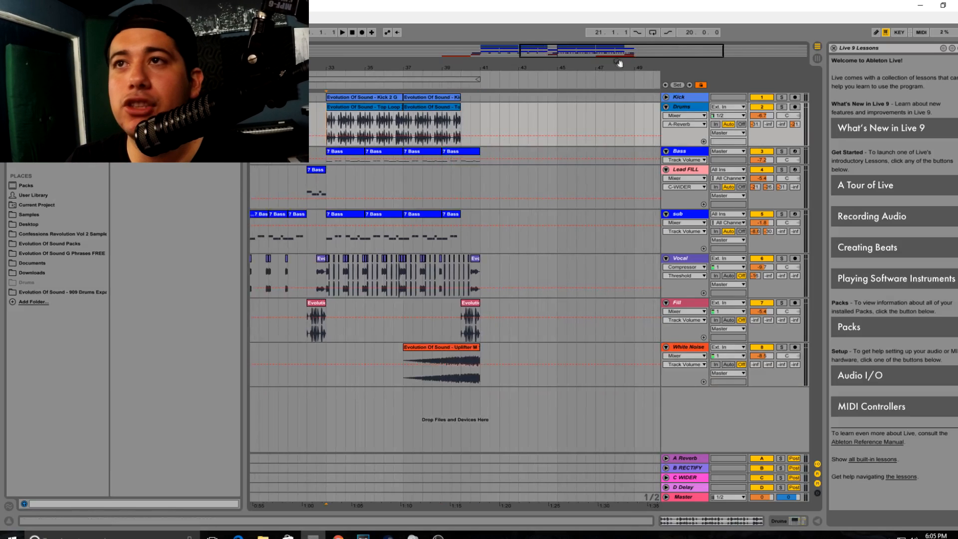
drag(618, 64, 626, 54)
key(space)
drag(433, 66, 505, 74)
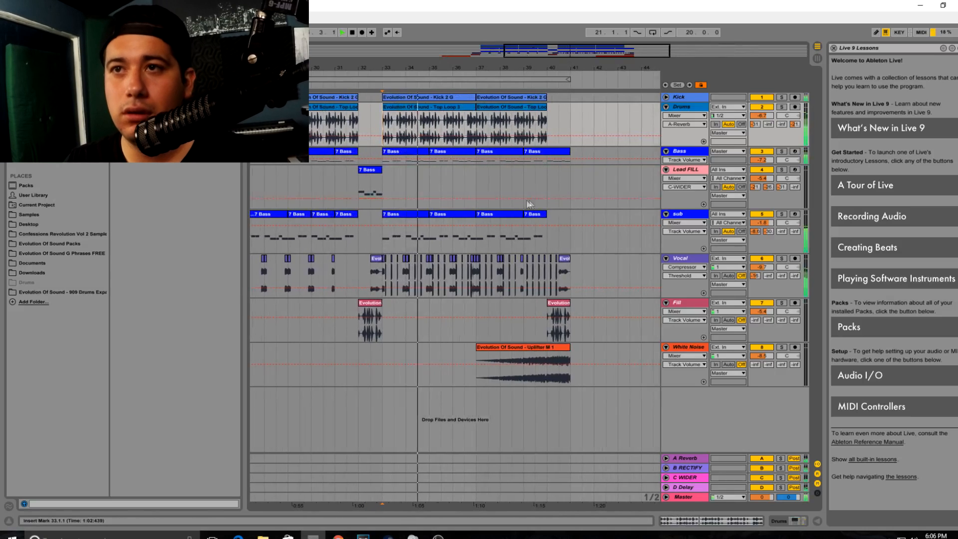
click(540, 188)
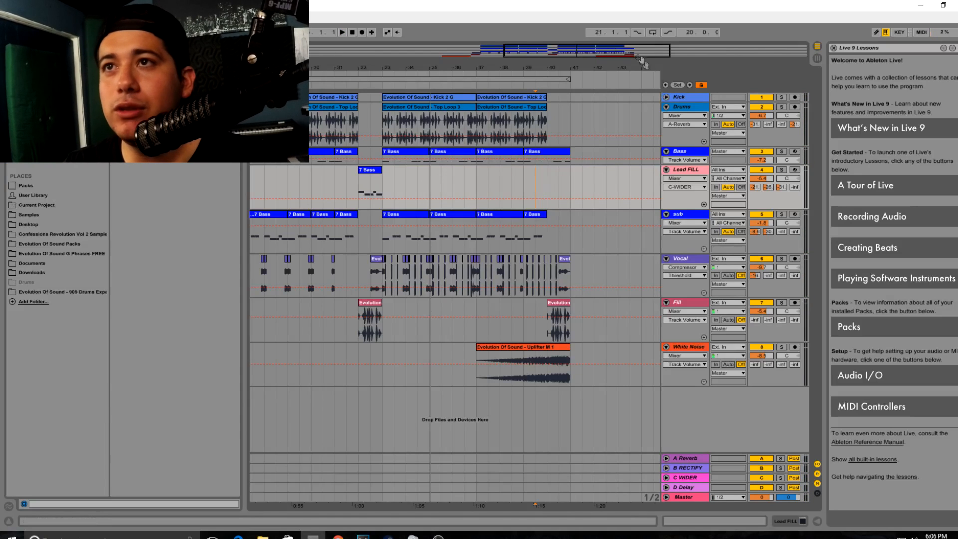
- Play back the closing fill at bar 40, where the drums and sub drop out
drag(656, 59, 679, 58)
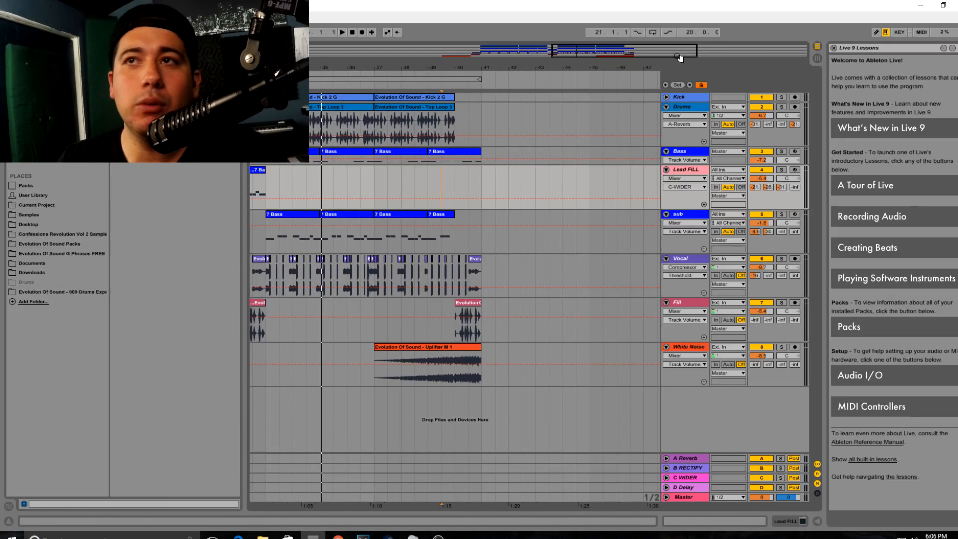
drag(641, 53, 653, 58)
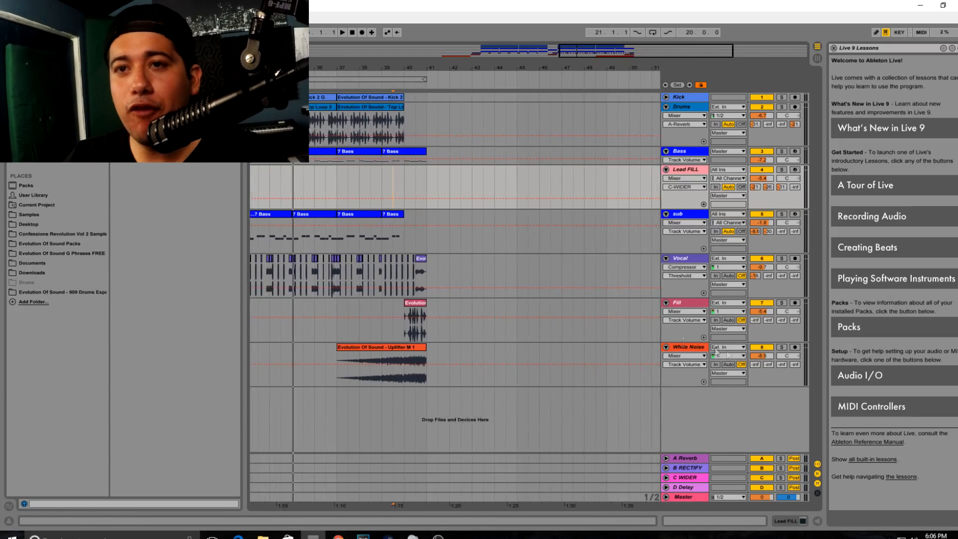
click(403, 319)
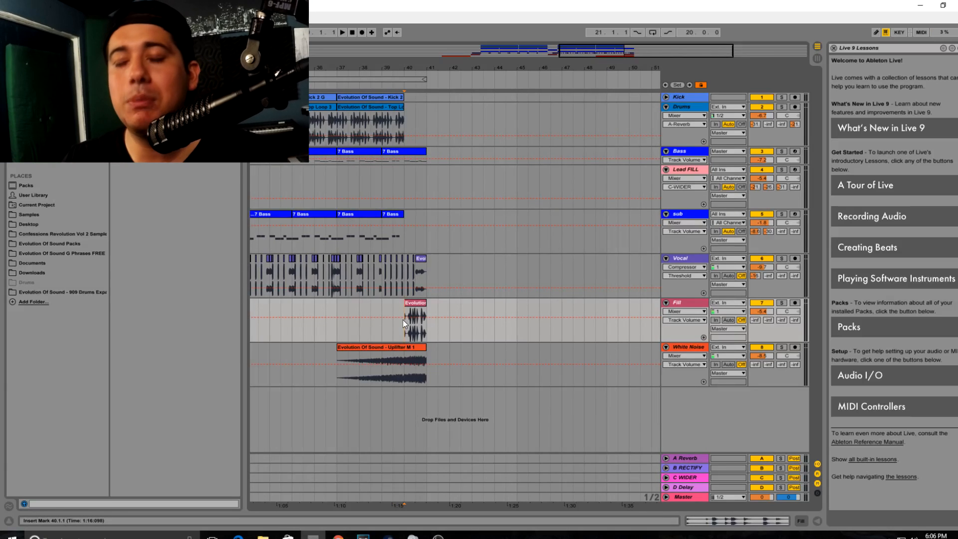
drag(625, 54, 630, 53)
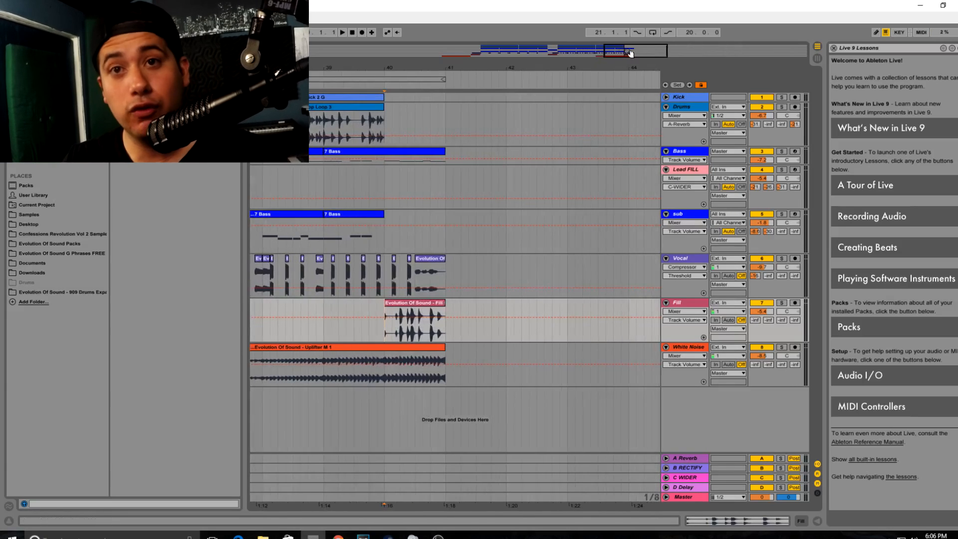
click(387, 183)
key(space)
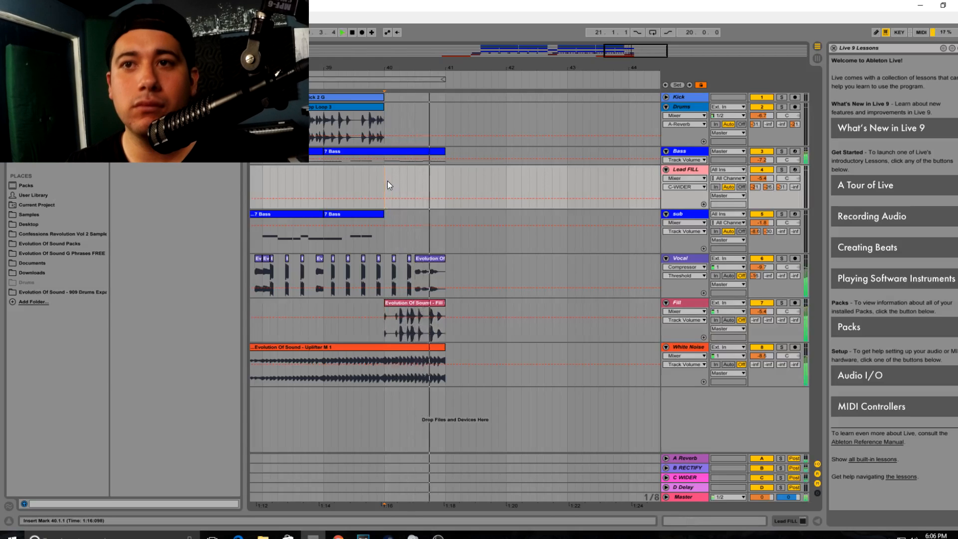
key(space)
click(445, 274)
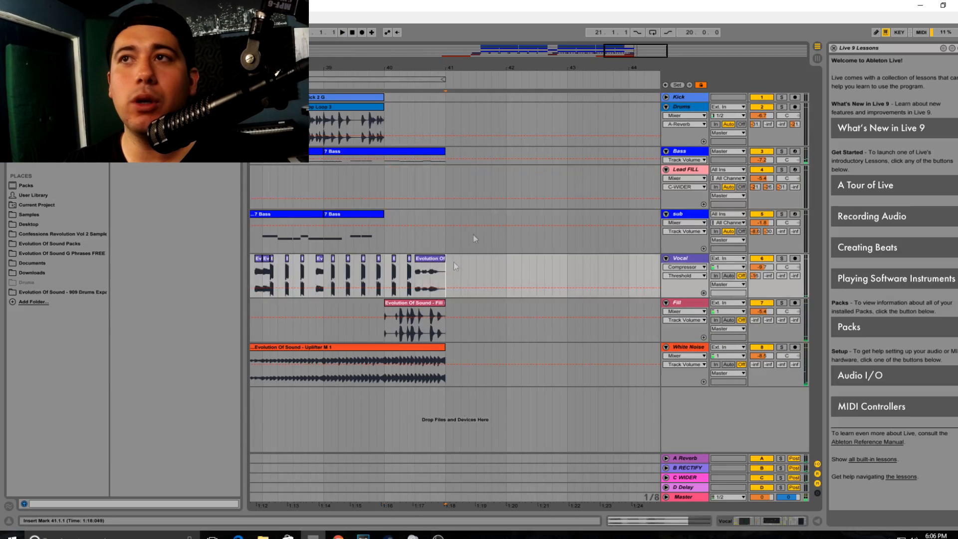
- Play back the transition from bar 41, where the Downlifter 8 clip starts
drag(636, 53, 633, 45)
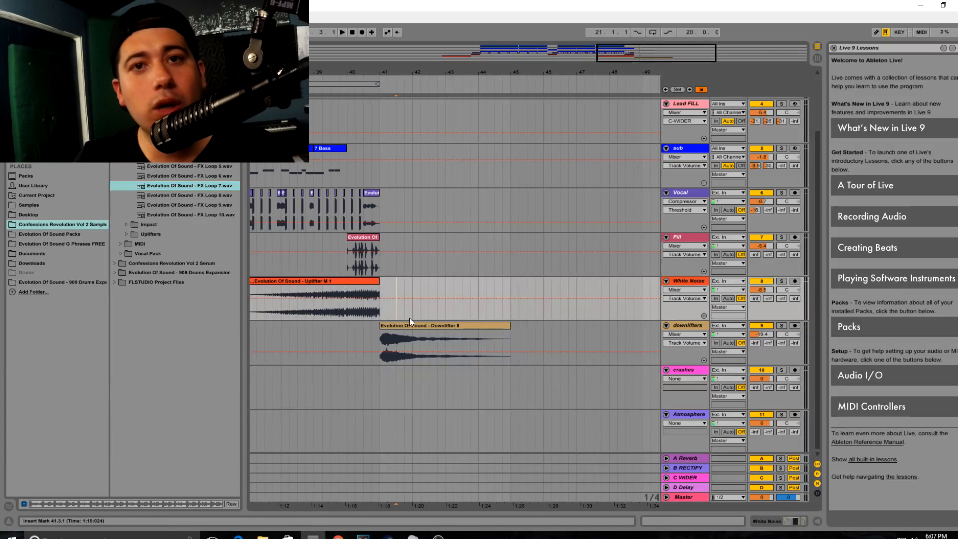
click(402, 325)
drag(635, 52, 632, 60)
click(391, 259)
key(space)
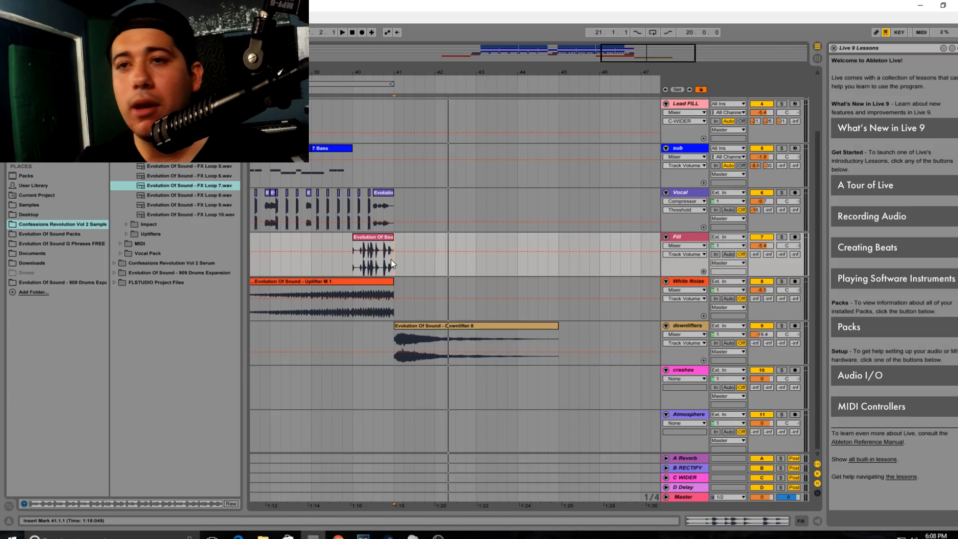
- Close the Live 9 Lessons help view to widen the arrangement
click(704, 379)
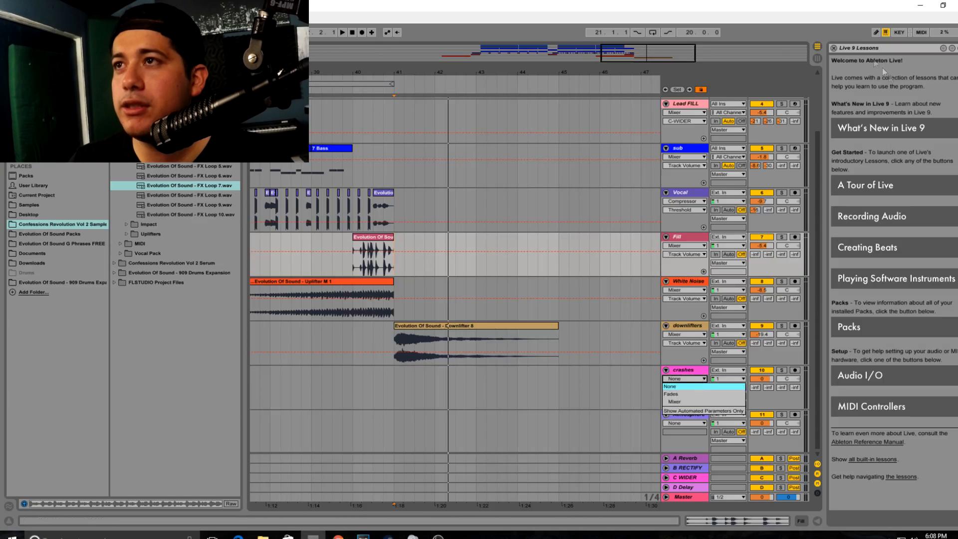
click(832, 50)
click(833, 48)
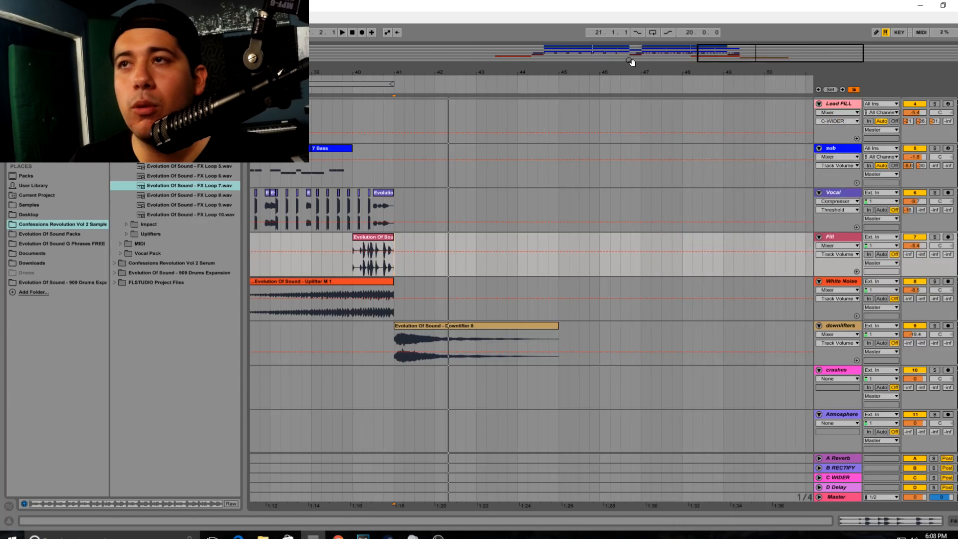
- Place the sample Evolution Of Sound - FX Loop 7.wav on the crashes track at bar 43
click(848, 371)
click(425, 383)
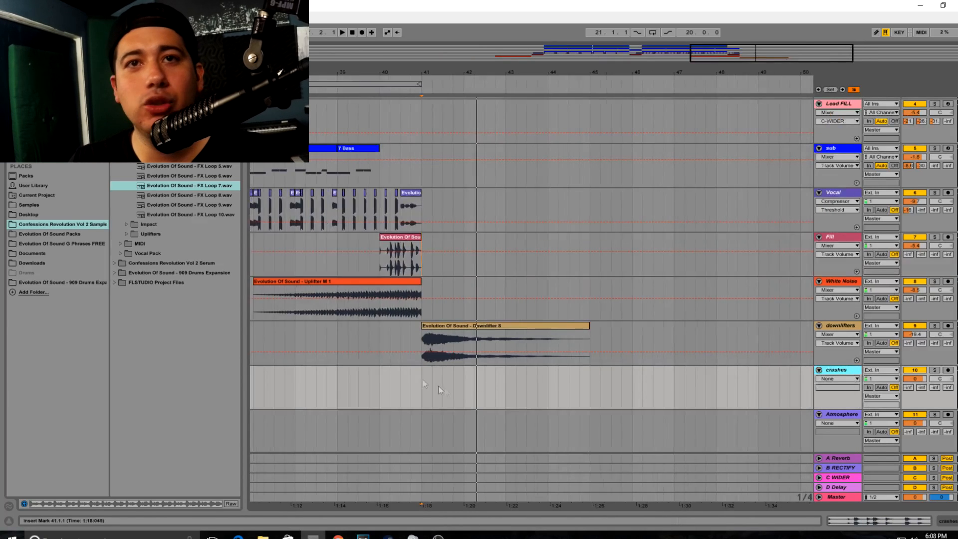
click(170, 187)
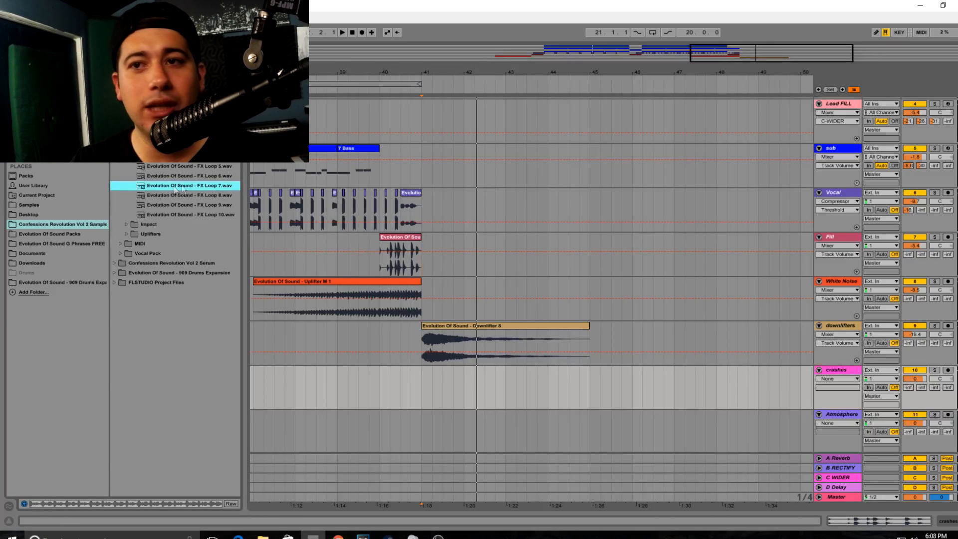
drag(182, 188, 637, 386)
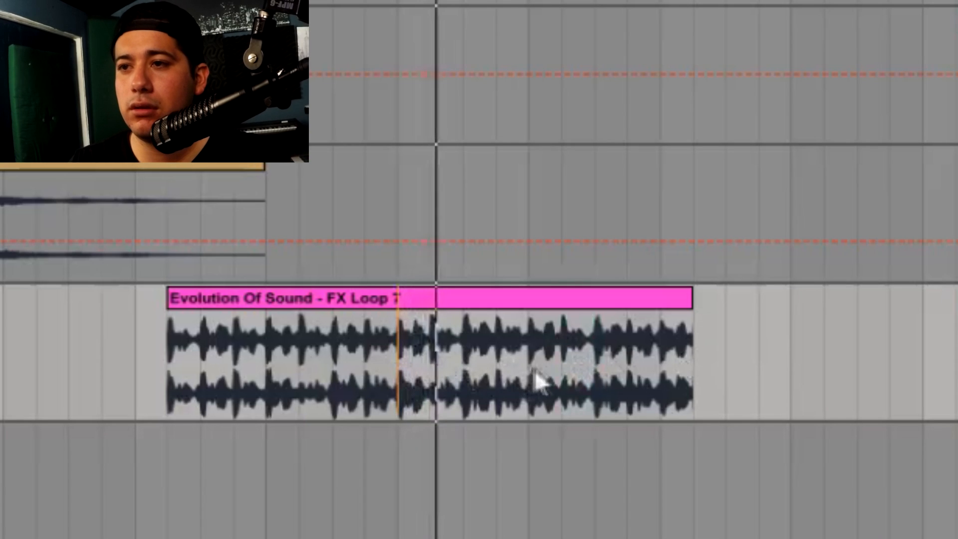
- Audition the FX Loop 7 clip from its start
key(space)
click(159, 348)
key(space)
key(space)
- Trim the FX Loop 7 clip to its first beat, from 43.1.1 to 43.2.1, and select that slice
drag(203, 347, 178, 347)
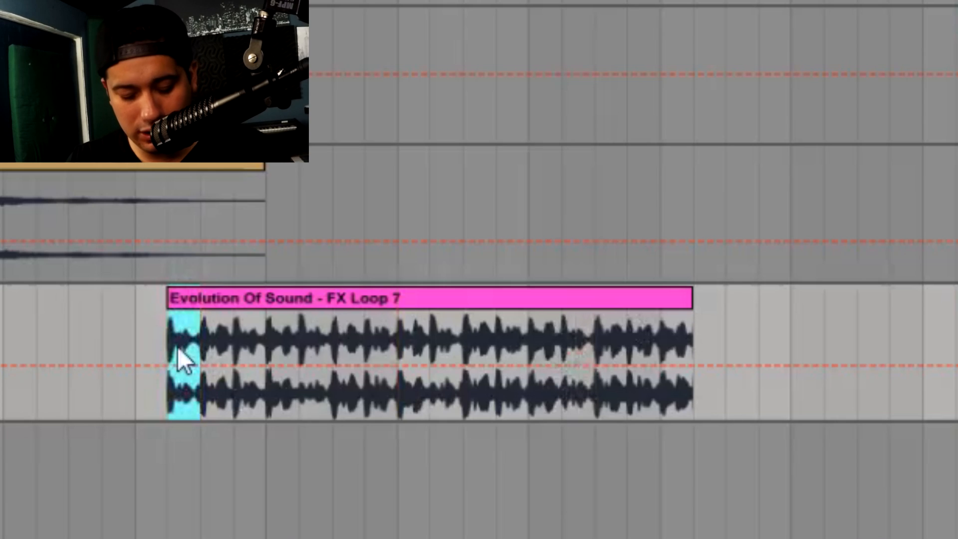
drag(686, 299, 208, 332)
click(482, 362)
drag(563, 370, 511, 386)
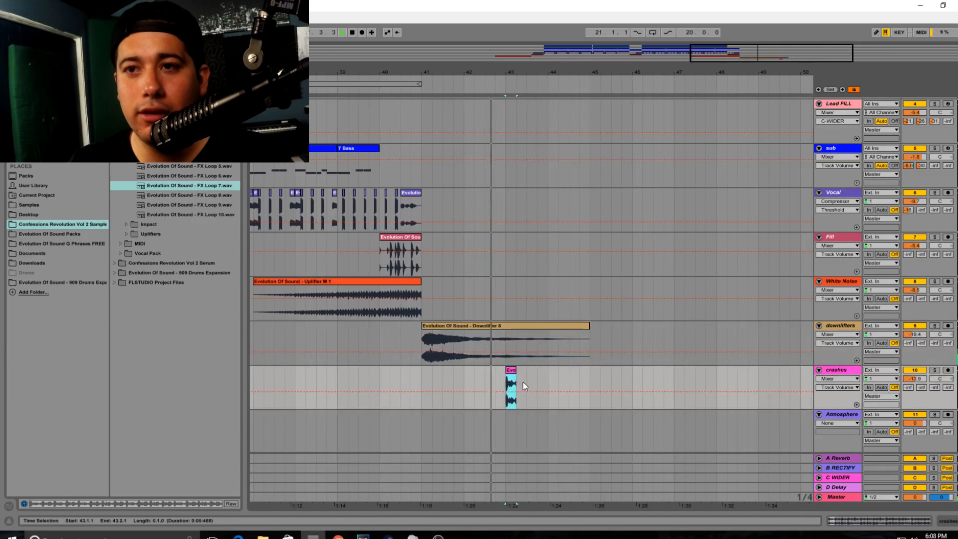
- Duplicate the one-beat FX Loop 7 slice seven times to fill bars 43 and 44
key(ctrl+d)
key(ctrl+d)
key(ctrl+d)
key(ctrl+d)
key(ctrl+d)
key(ctrl+d)
key(ctrl+d)
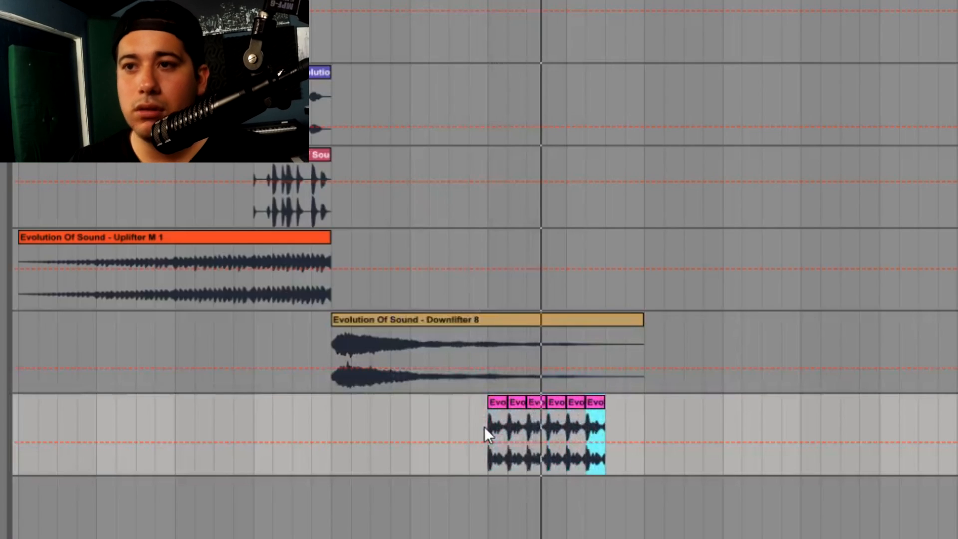
- Select the eight FX slices and duplicate the block repeatedly until the pattern reaches bar 53
drag(644, 428, 489, 431)
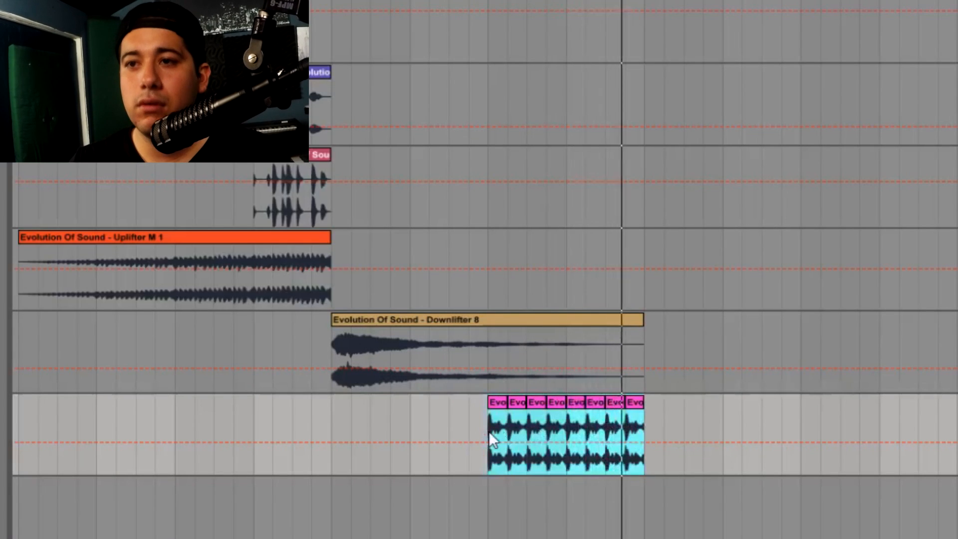
key(ctrl+d)
key(ctrl+d)
key(ctrl+d)
- Select all the FX slices on the crashes track and move them down to the Atmosphere track
drag(698, 1, 619, 0)
key(ctrl+alt+l)
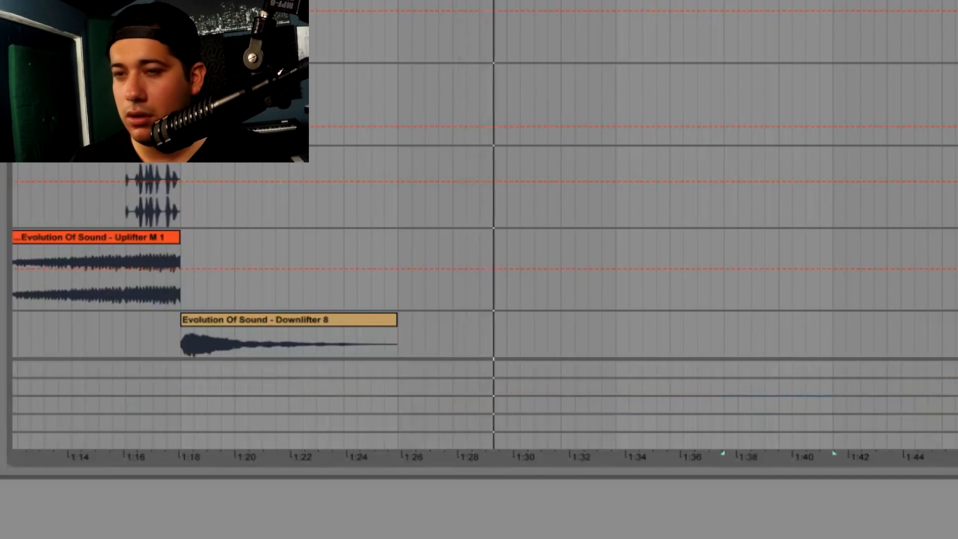
key(ctrl+alt+l)
drag(829, 427, 292, 439)
drag(404, 373, 404, 418)
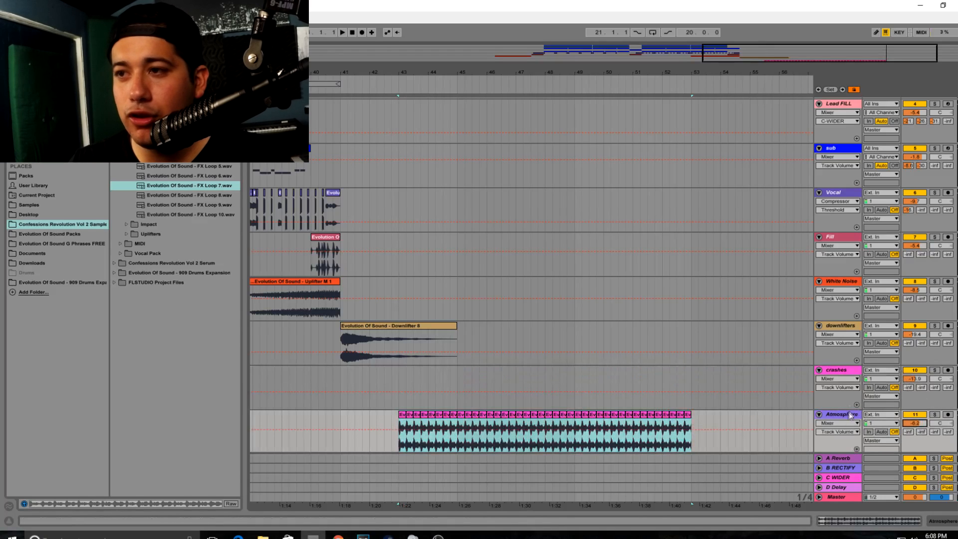
- Add an EQ Eight to the Atmosphere track and enable its low-pass band 8
click(36, 104)
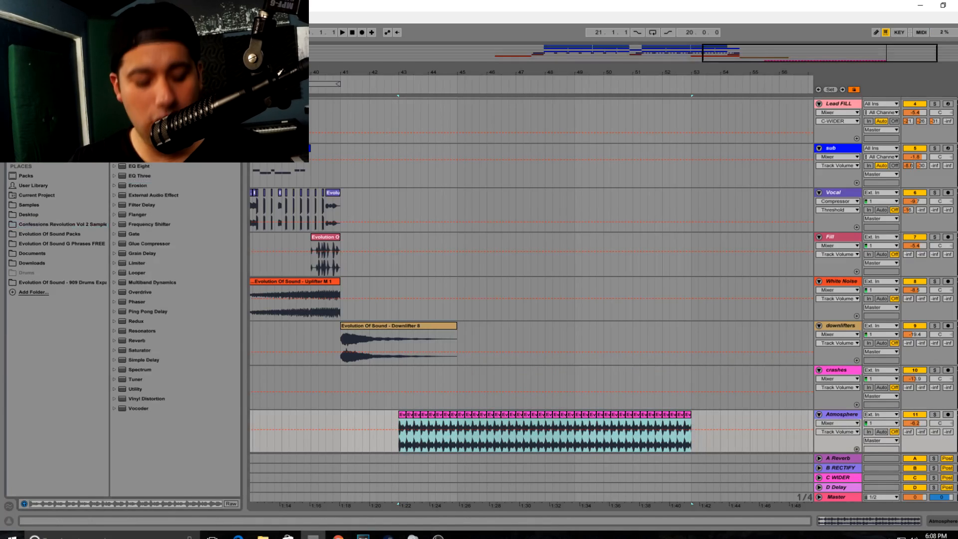
key(ctrl+f)
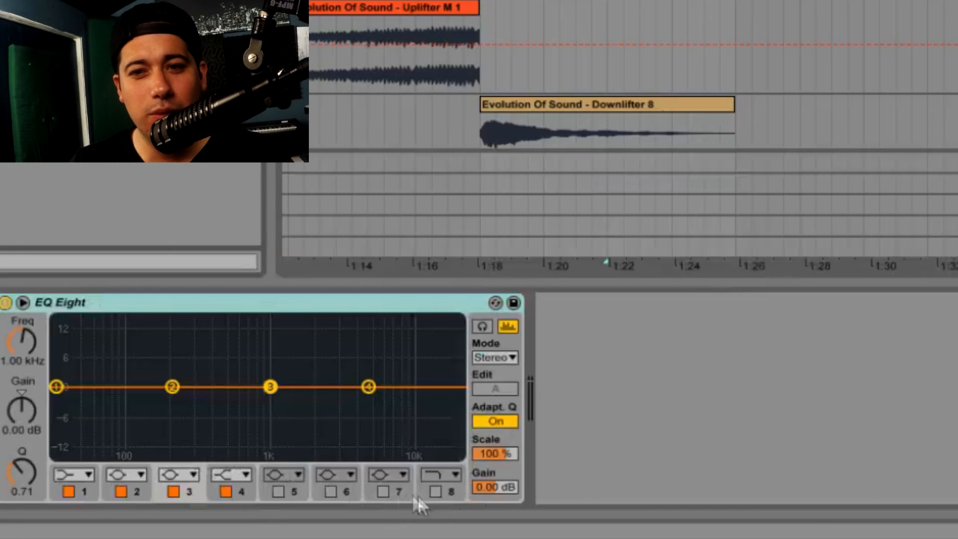
click(434, 491)
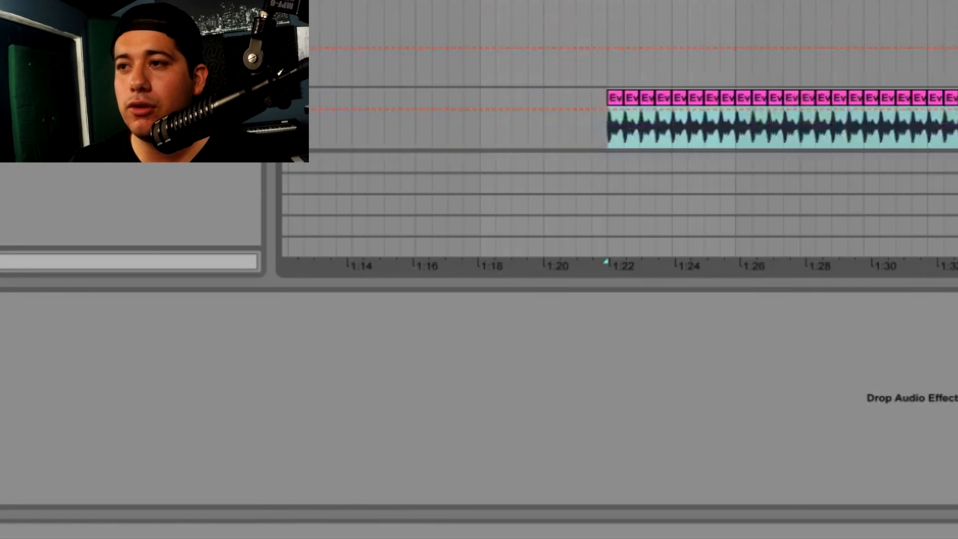
- Automate the EQ Eight band 8 frequency, rising from low at bar 43 to fully open at bar 45
click(449, 120)
drag(456, 415, 56, 367)
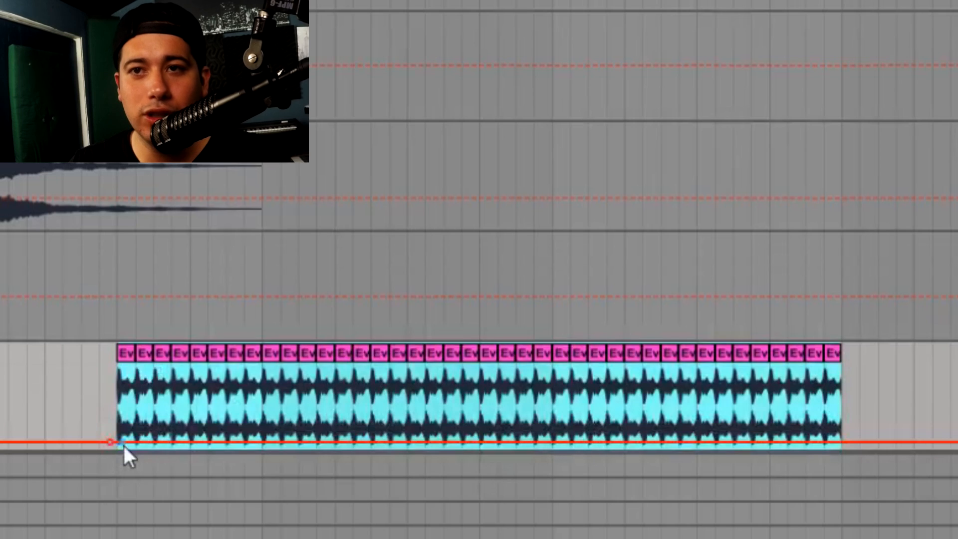
drag(123, 442, 266, 365)
- Listen to the filter sweep, then extend the band 8 frequency ramp to bar 47 and bend it into a curve
click(108, 393)
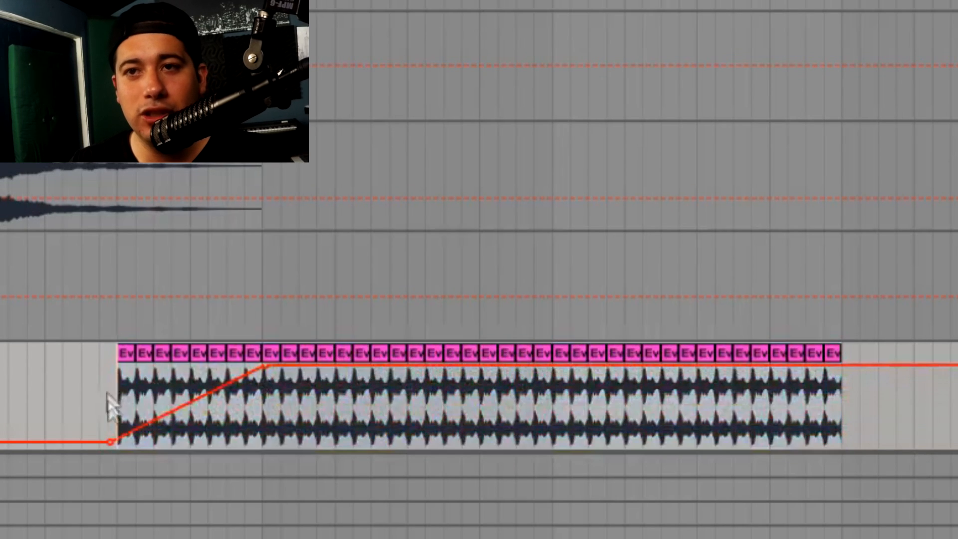
click(1, 250)
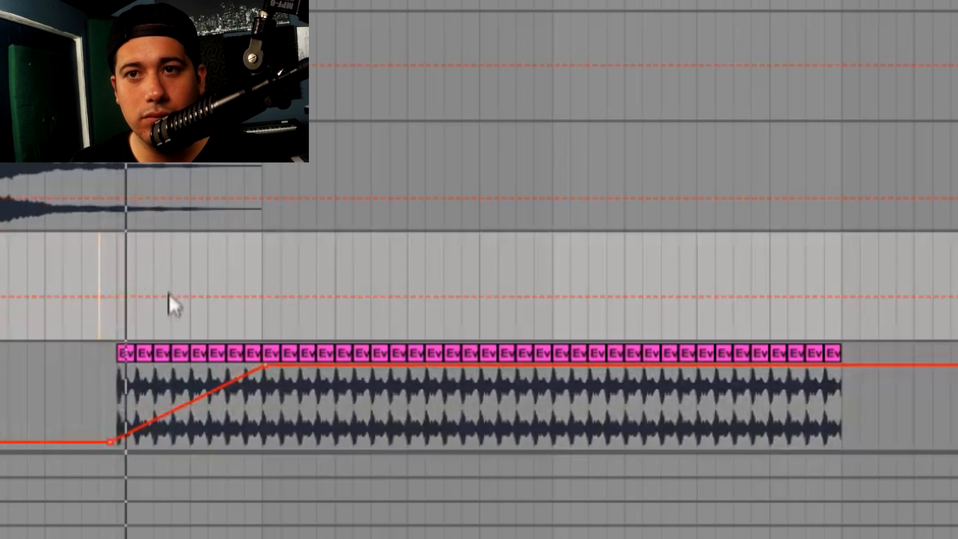
drag(150, 423, 406, 366)
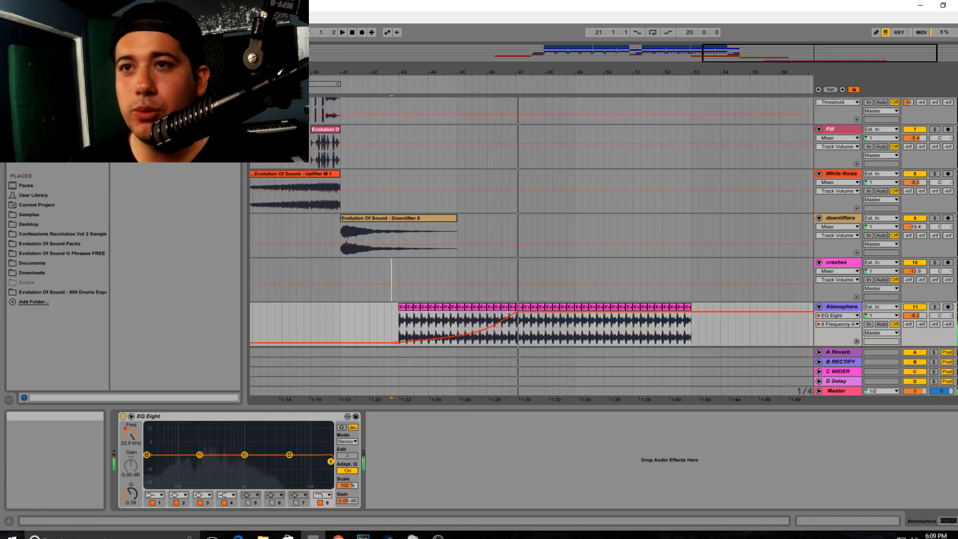
- Copy the three-bar Top Loop 3 clip on the Drums track and paste it at bar 45
drag(686, 67, 685, 63)
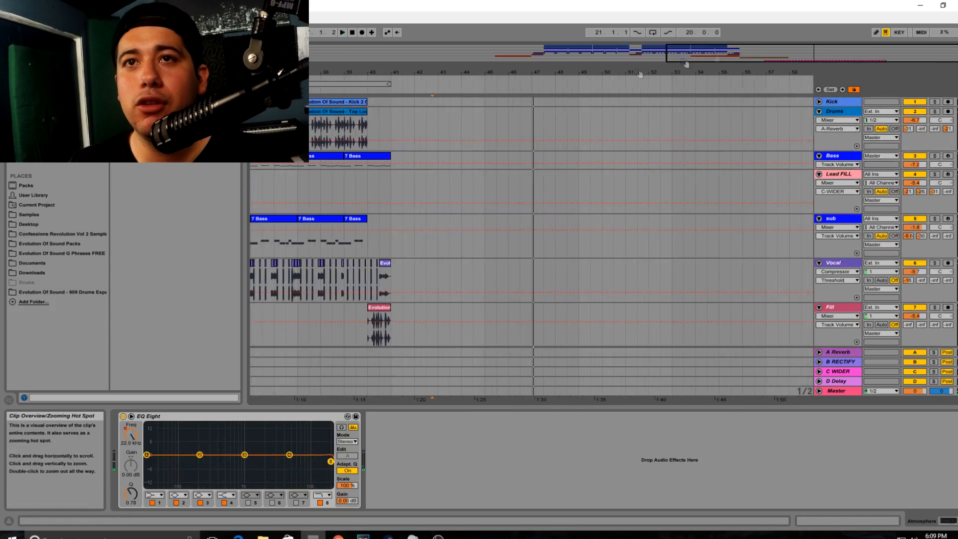
click(315, 113)
click(489, 118)
key(ctrl+v)
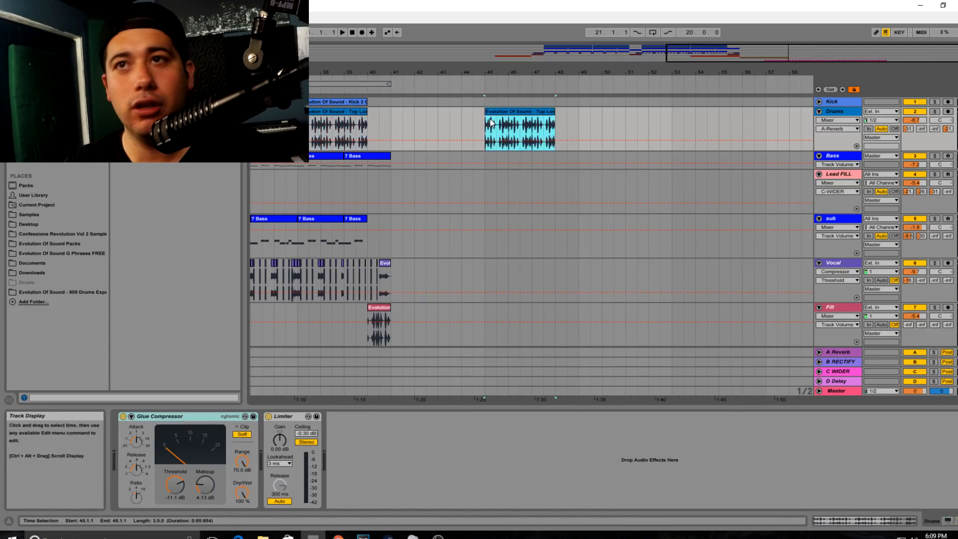
- Play back the breakdown from bar 44 to check the drum loop against the filter sweep
key(space)
click(465, 128)
scroll(531, 338, down, 6)
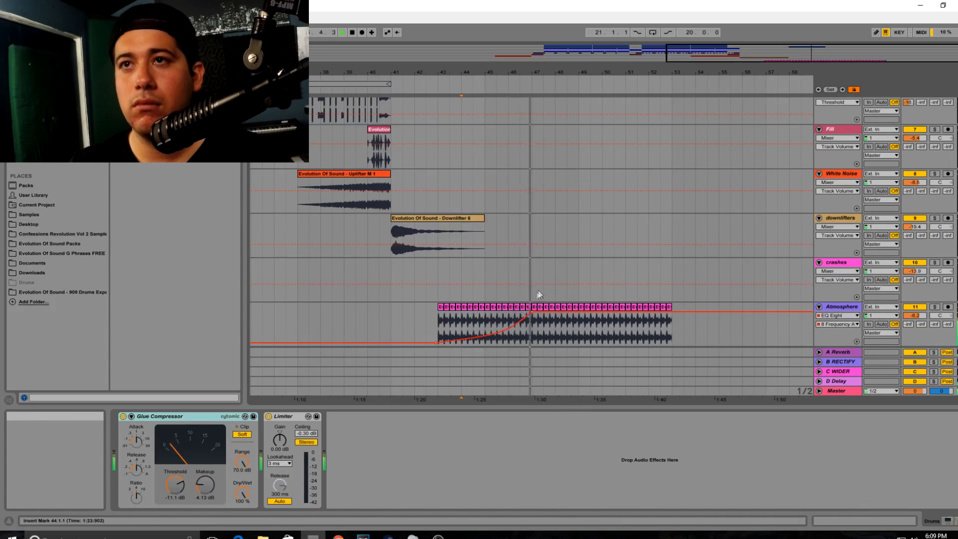
scroll(540, 241, up, 5)
scroll(525, 104, up, 1)
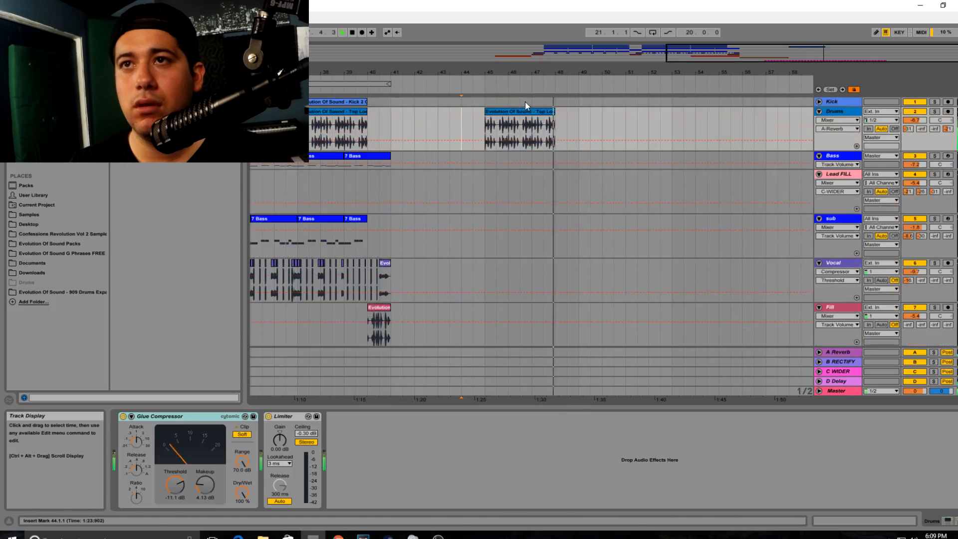
- Move the pasted drum loop to bar 47, duplicate it once, and hide the device view
drag(486, 120, 532, 181)
key(ctrl+d)
scroll(590, 263, down, 6)
click(955, 520)
- Play back the breakdown from several points, covering the downlifter, the atmosphere loop and the drum entry at bar 47
key(space)
drag(724, 56, 718, 29)
scroll(410, 265, up, 3)
click(383, 287)
drag(398, 77, 474, 100)
key(space)
drag(476, 56, 776, 48)
click(349, 262)
key(space)
click(662, 220)
key(space)
click(540, 219)
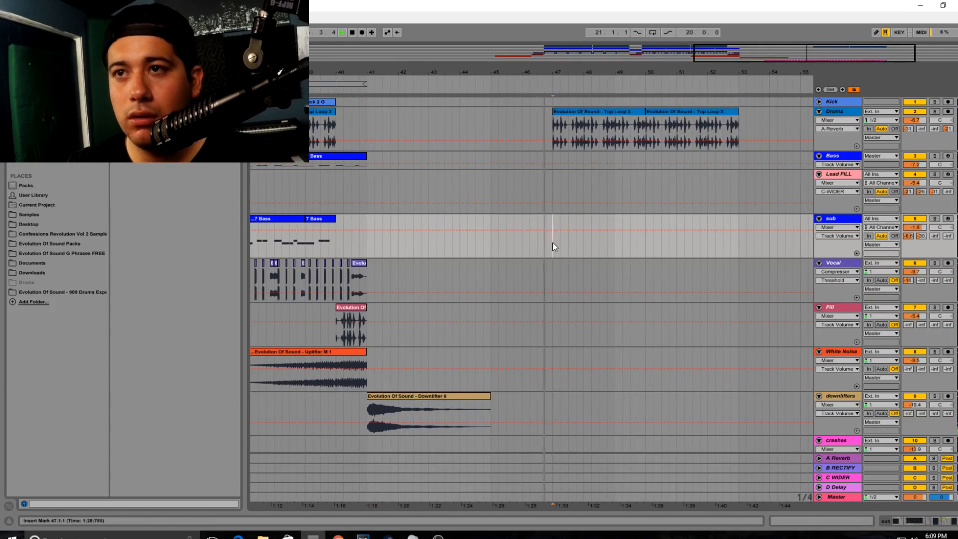
- Rename the crashes track as vocal
key(ctrl+v)
click(494, 312)
scroll(812, 330, down, 5)
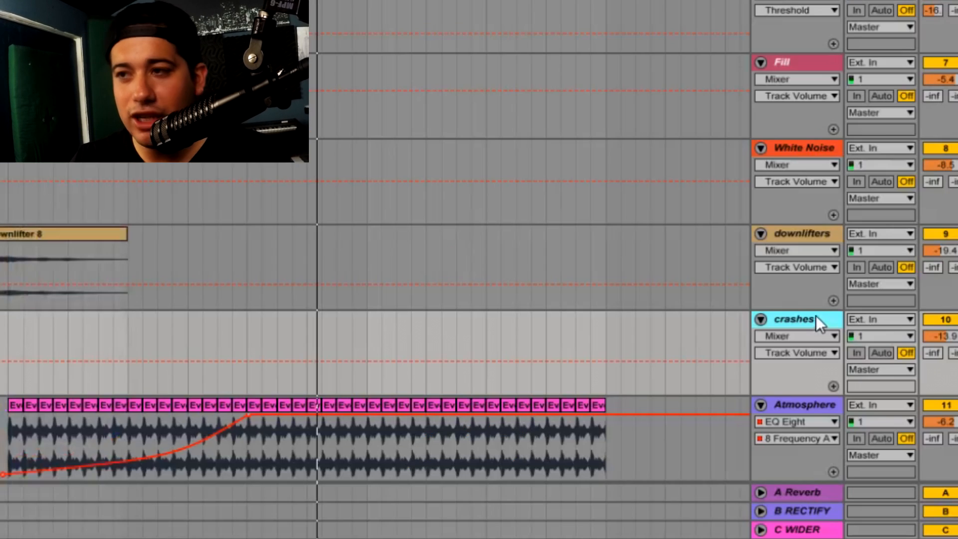
key(ctrl+r)
text(vocal)
key(Return)
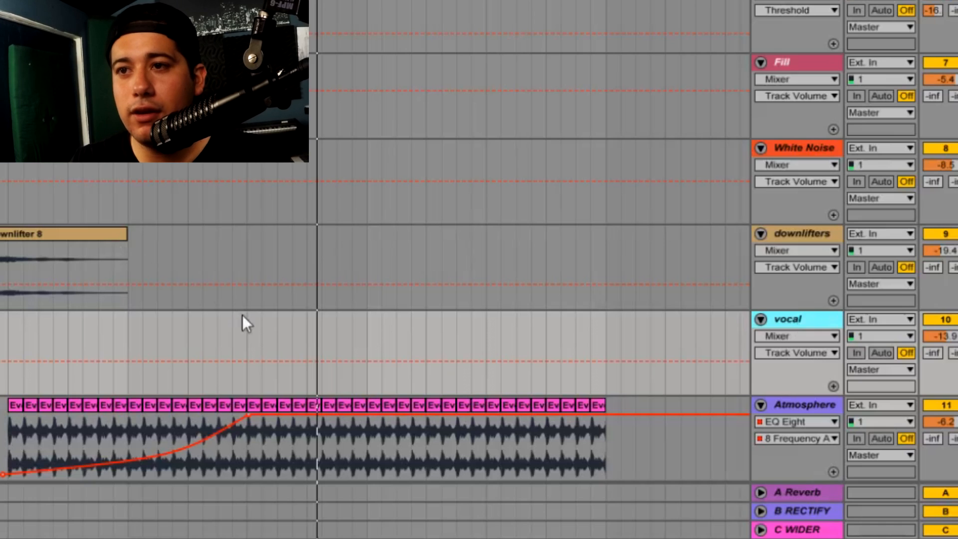
- Paste the vocal phrase clip at bar 48 on the renamed vocal track and play it back
click(305, 321)
right_click(304, 322)
click(333, 338)
key(space)
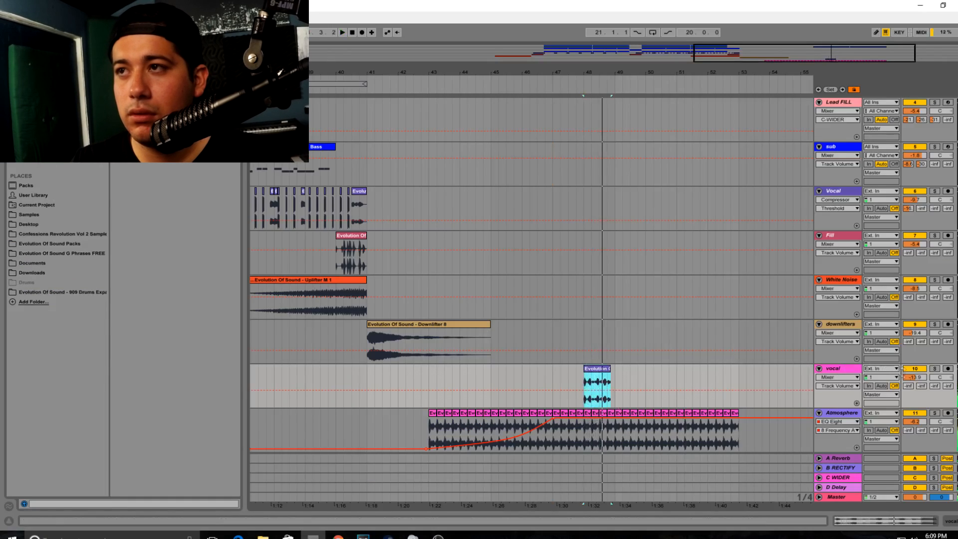
- Transfer the vocal phrase clip to the existing Vocal track at bar 48, nudge it slightly later, and play it back
click(584, 165)
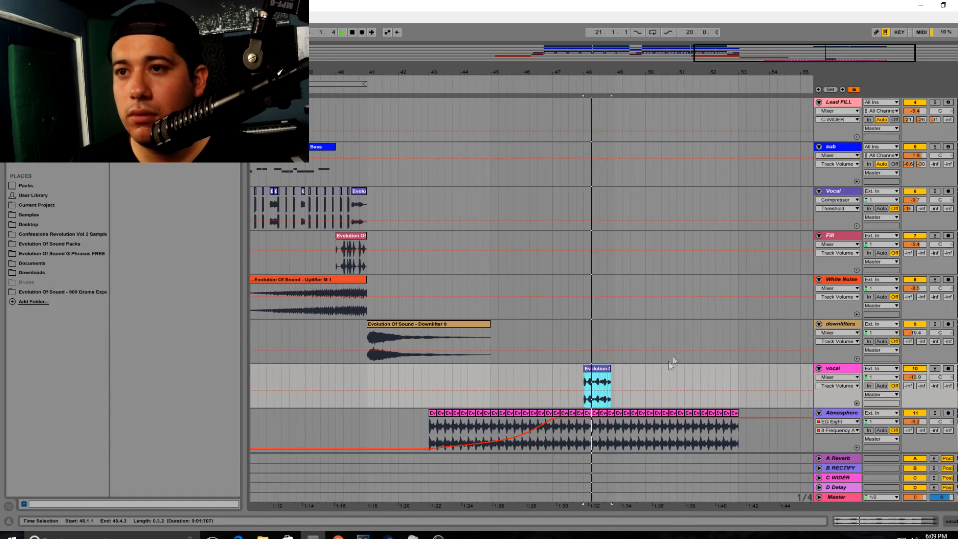
key(ctrl+v)
mouse_move(588, 180)
mouse_down()
mouse_move(589, 195)
mouse_move(618, 191)
mouse_move(561, 194)
mouse_move(585, 194)
mouse_up()
key(space)
mouse_move(482, 189)
mouse_down()
mouse_move(474, 189)
mouse_move(483, 188)
mouse_up()
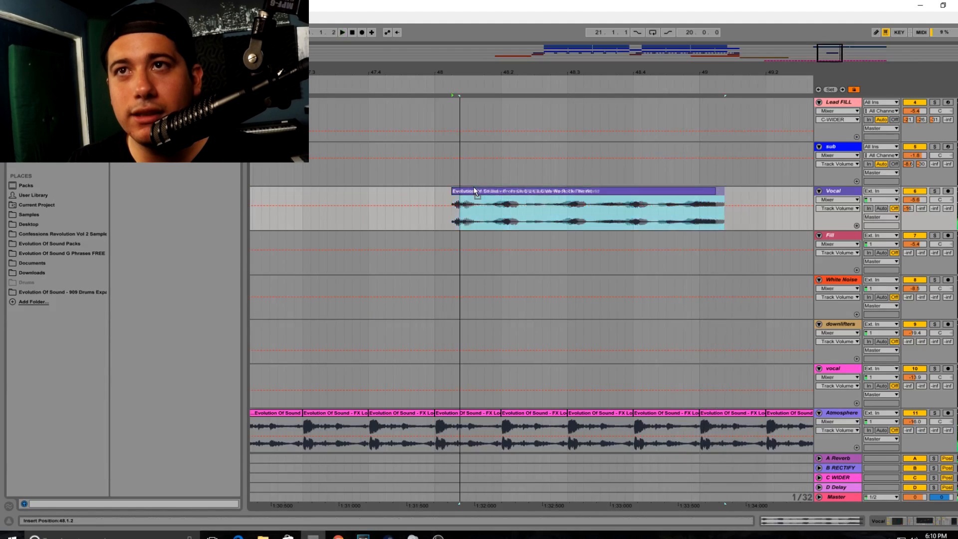
key(space)
click(420, 218)
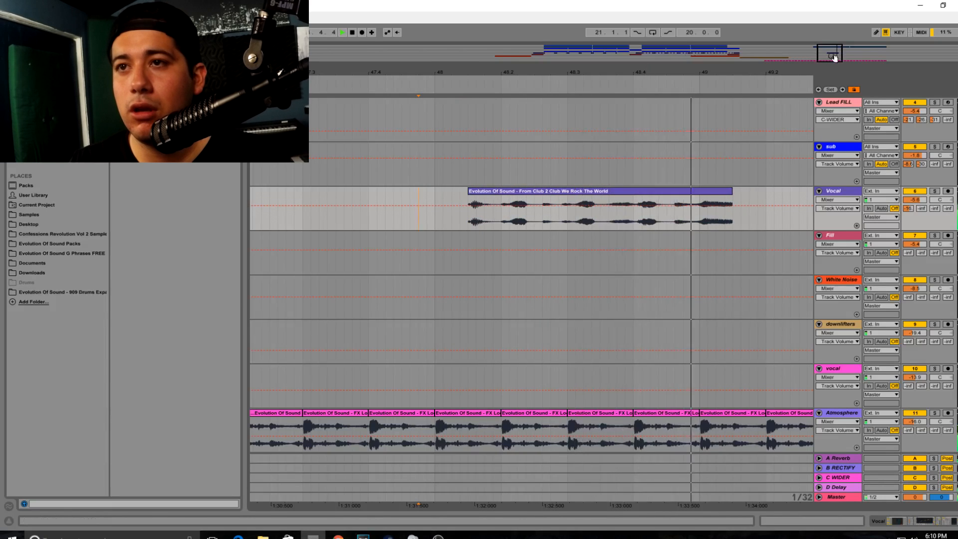
- Duplicate the two-bar Vocal section from bar 48 to 50 twice
drag(833, 57, 835, 35)
drag(605, 230, 448, 224)
key(ctrl+d)
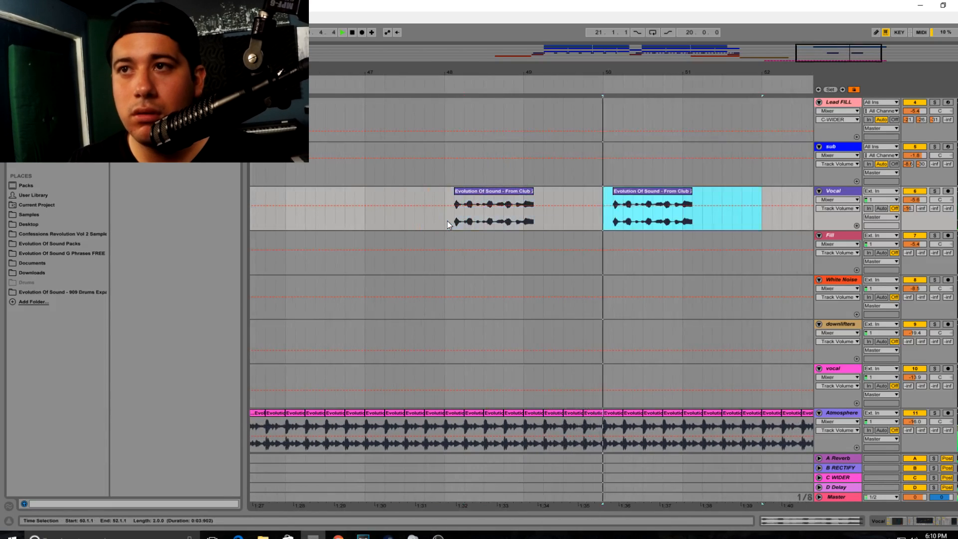
drag(672, 76, 590, 48)
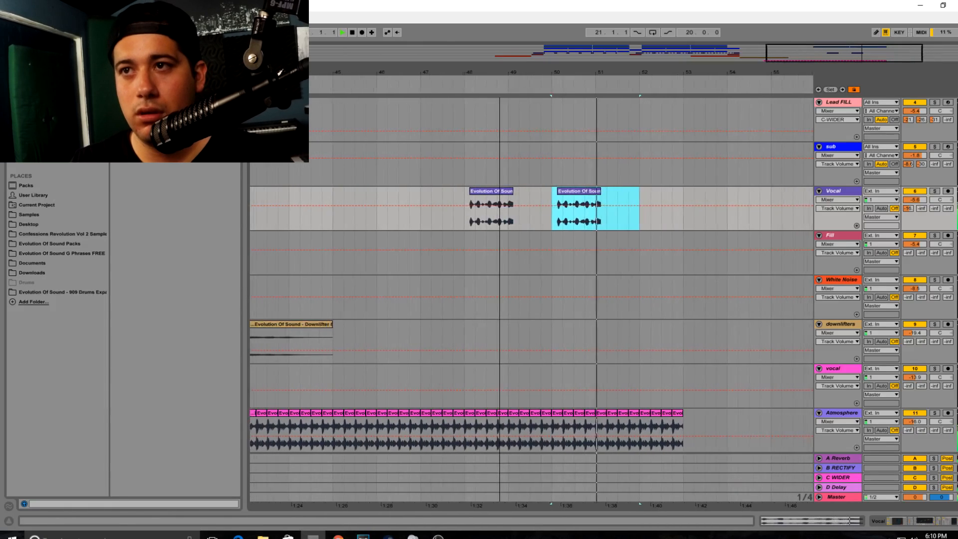
key(ctrl+d)
key(space)
drag(848, 53, 792, 53)
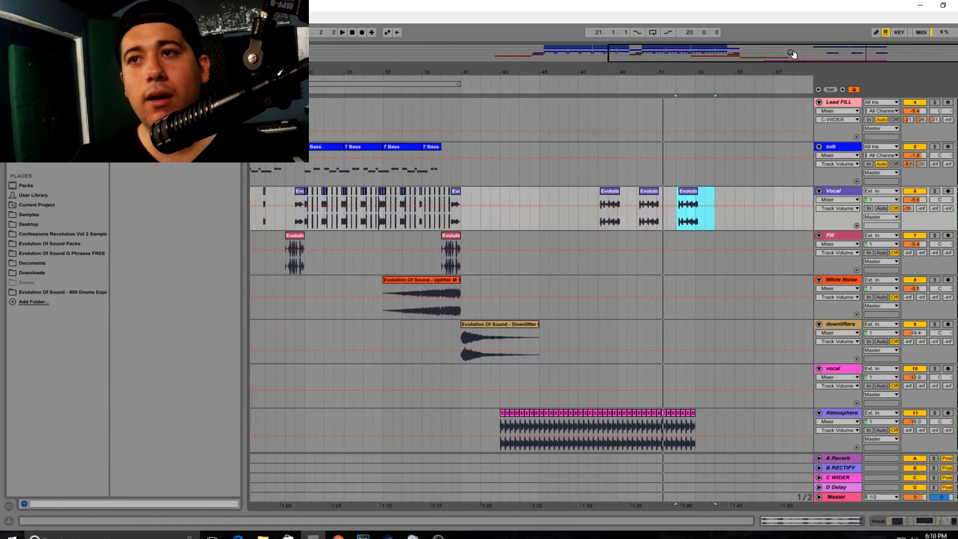
- Try pasting a copy of the drop's eight-bar vocal chops at bar 45 on the Vocal track, and play it back
drag(309, 222, 449, 219)
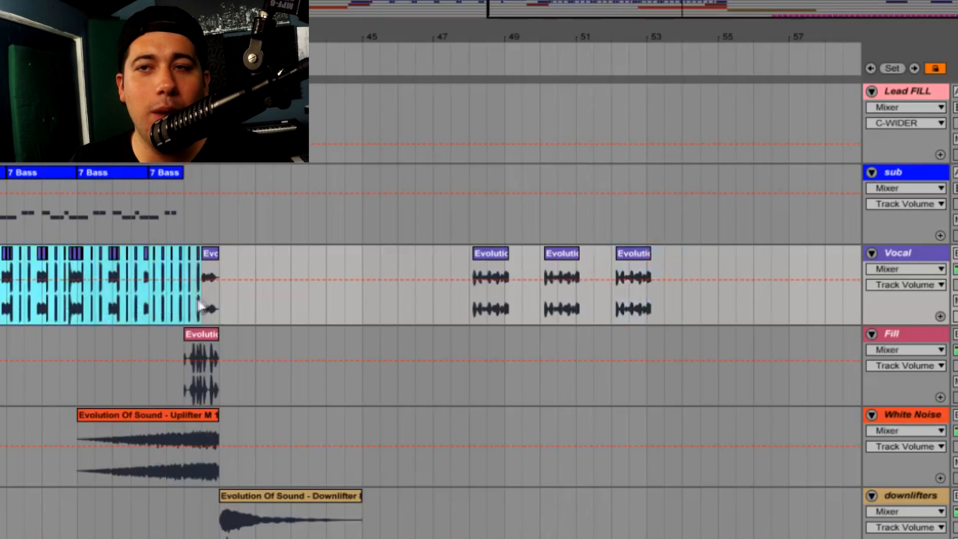
click(350, 319)
click(366, 315)
key(ctrl+v)
key(space)
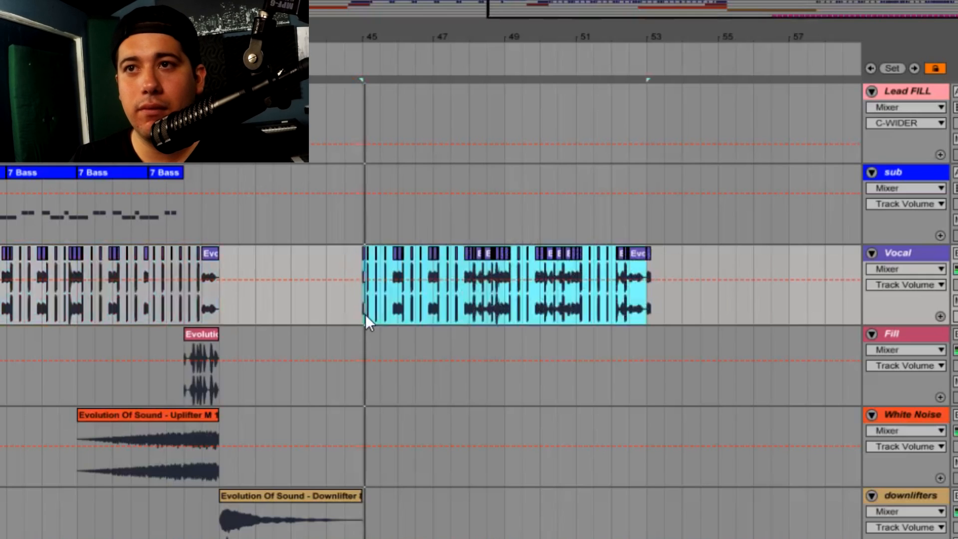
drag(639, 6, 761, 25)
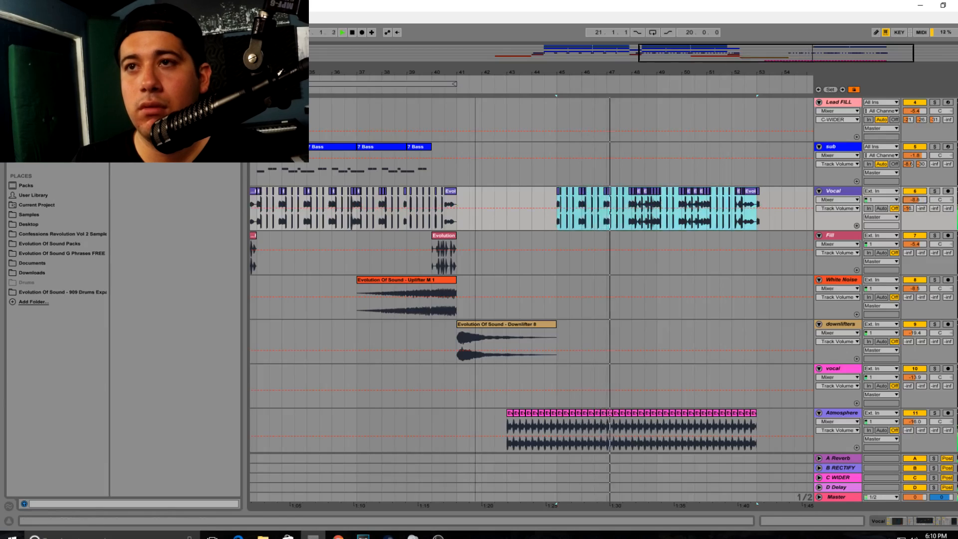
drag(715, 54, 735, 30)
scroll(785, 280, up, 3)
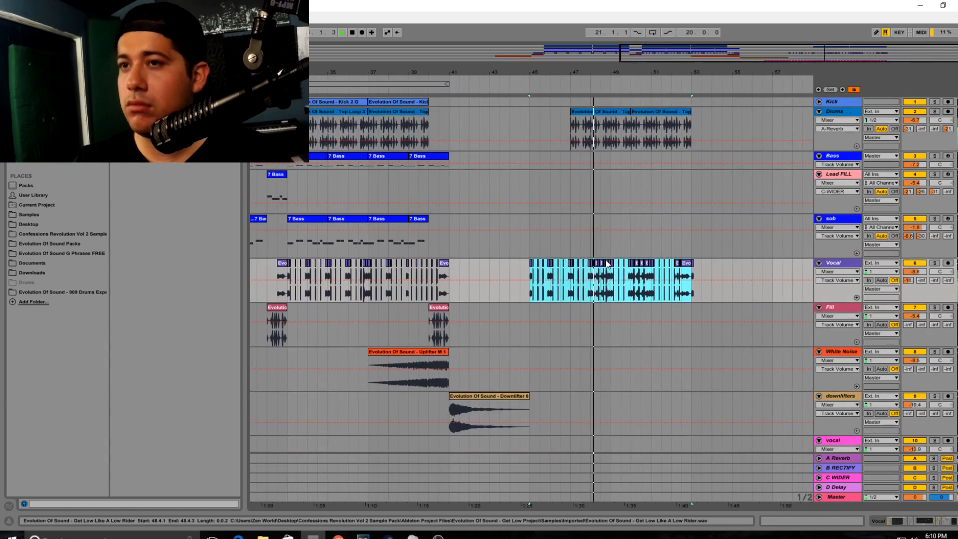
scroll(607, 264, down, 2)
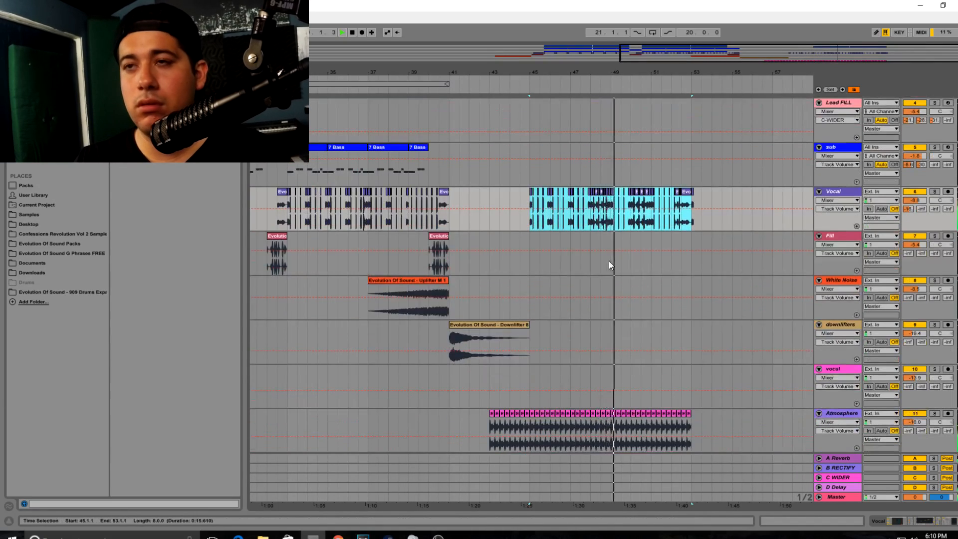
- Undo the vocal chop paste and replay the breakdown vocals from bar 48
key(space)
key(ctrl+z)
key(ctrl+z)
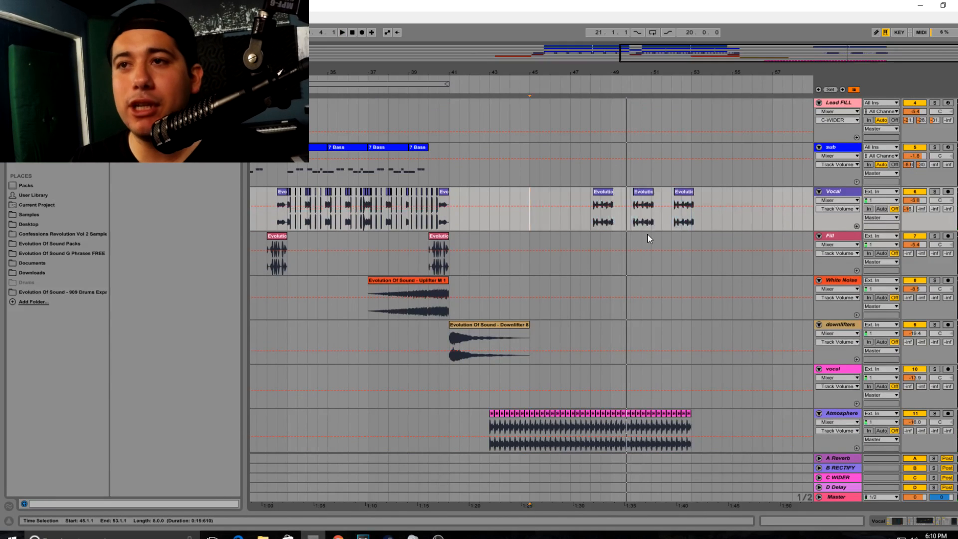
click(593, 217)
key(space)
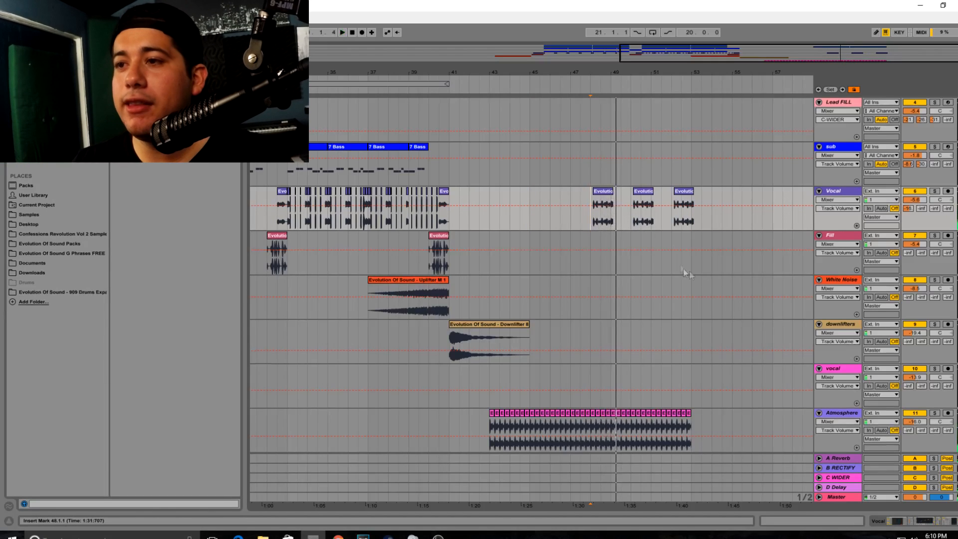
- Insert a MIDI track below Atmosphere and name it serum
click(858, 414)
key(ctrl+shift+t)
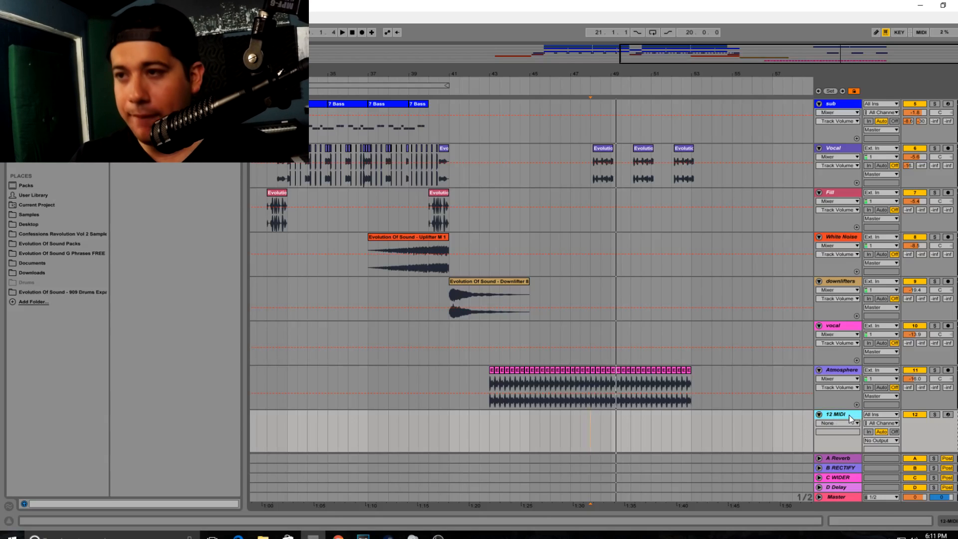
key(ctrl+r)
text(serum)
key(Return)
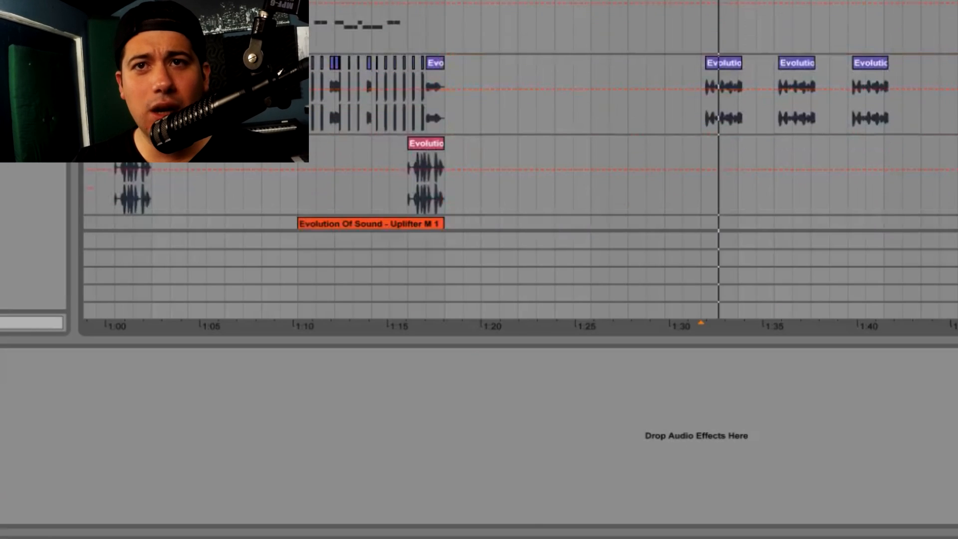
- Create an empty MIDI clip on the serum track from bar 47 to bar 53
key(shift+Tab)
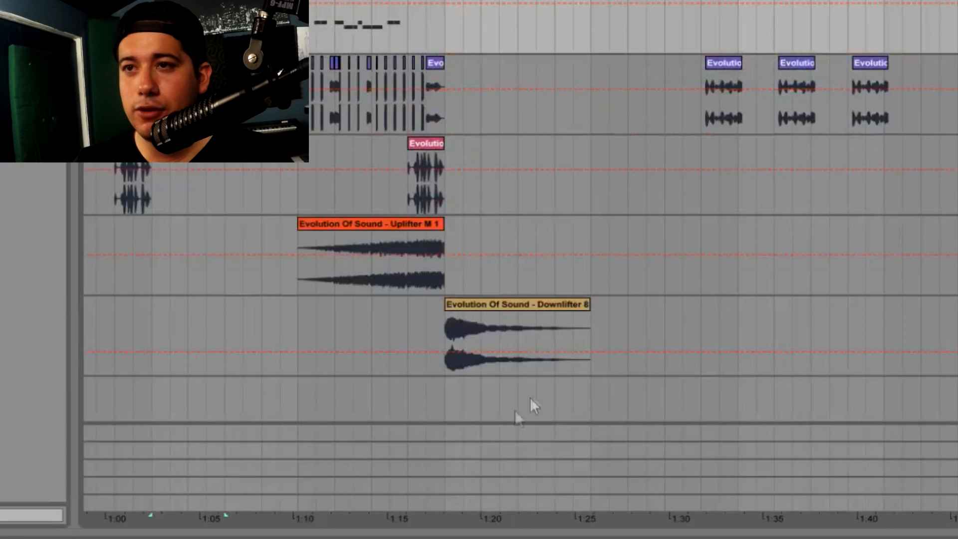
scroll(530, 397, down, 3)
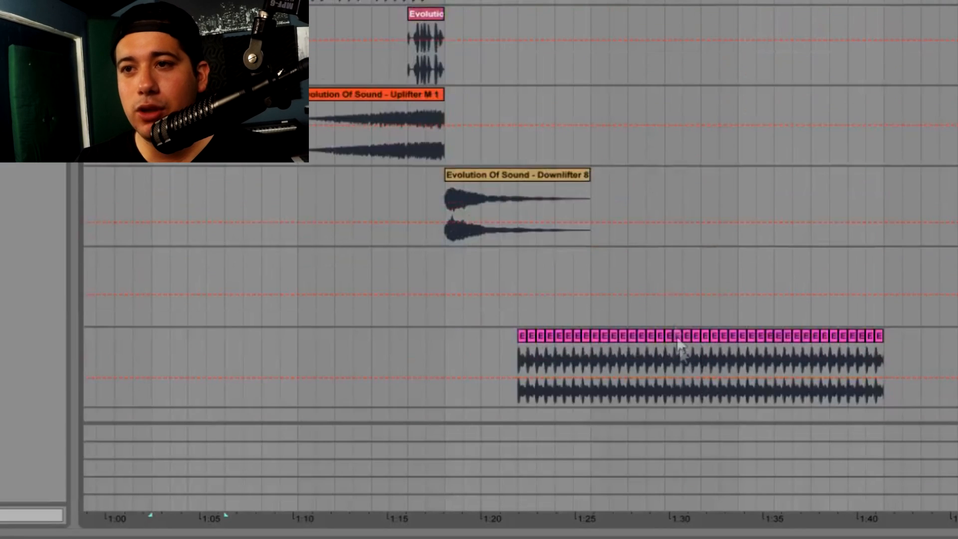
click(665, 290)
scroll(702, 401, down, 2)
drag(657, 369, 881, 362)
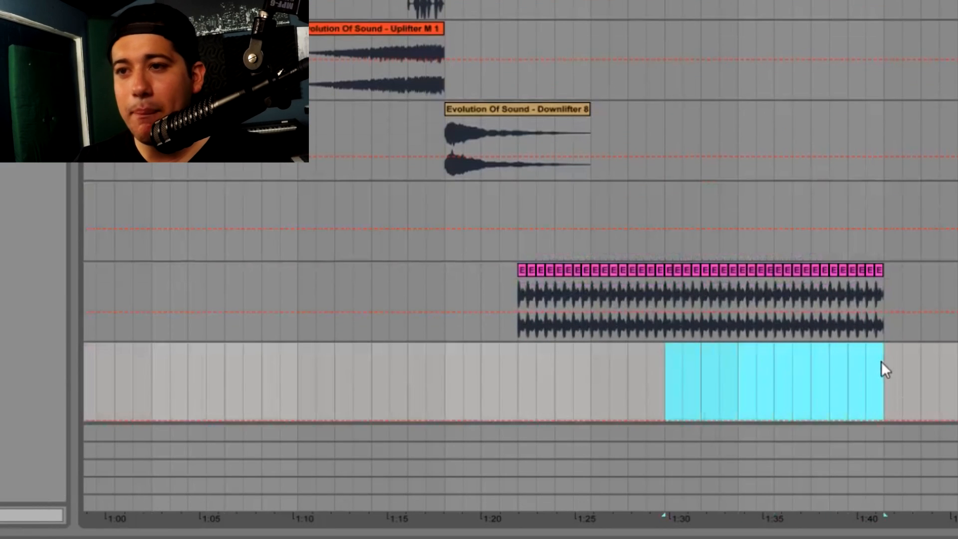
key(ctrl+shift+m)
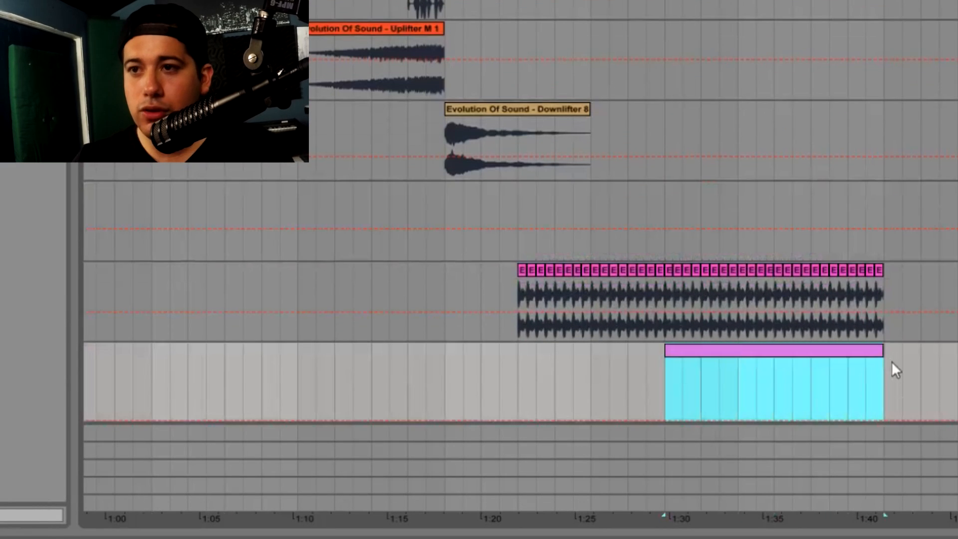
- Add one F3 note spanning the full six bars of the serum clip and play it back
double_click(779, 346)
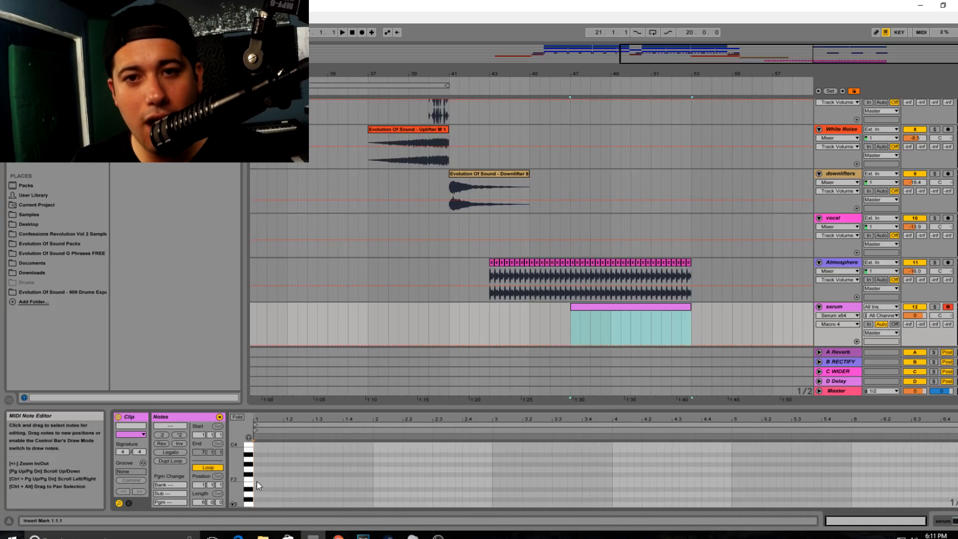
double_click(99, 473)
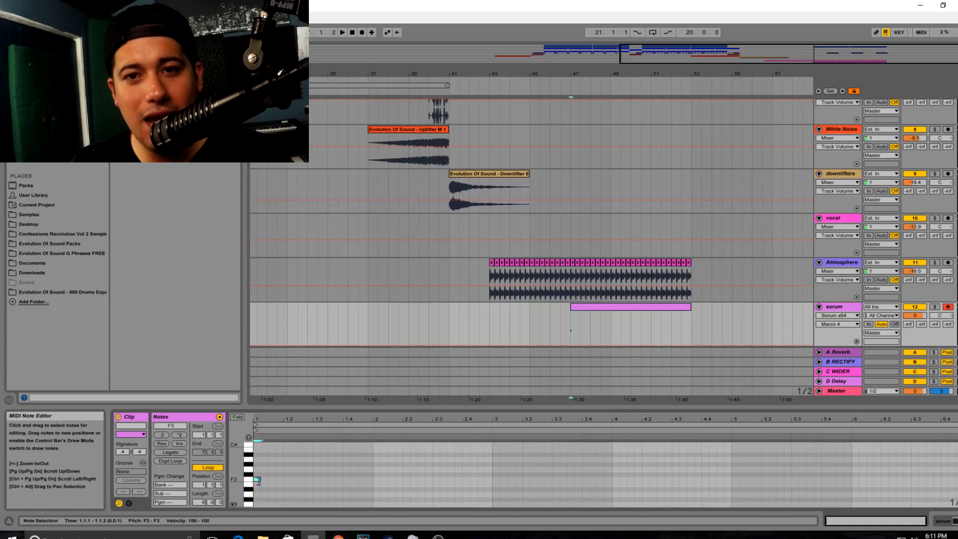
drag(333, 481, 957, 480)
key(space)
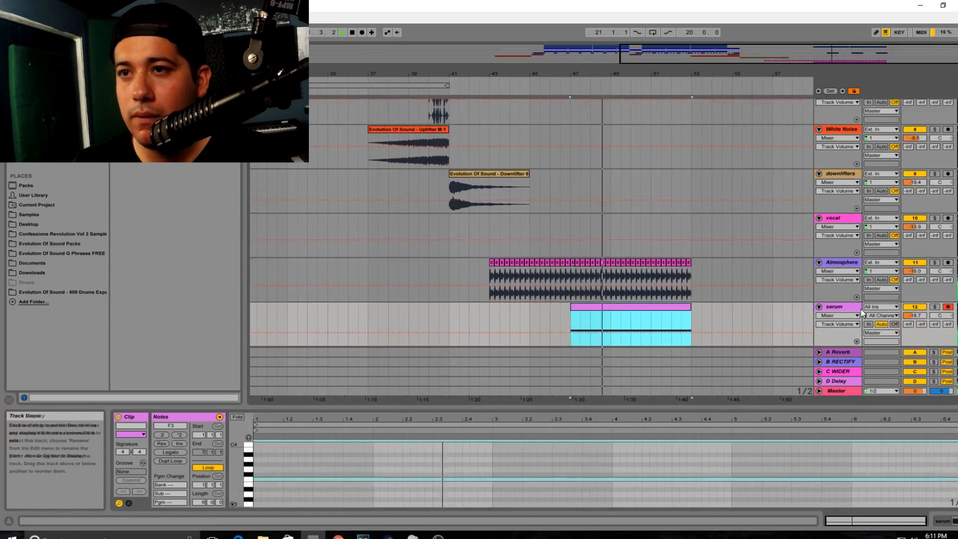
- Duplicate the six-bar serum clip once, directly after the original
click(611, 314)
click(605, 312)
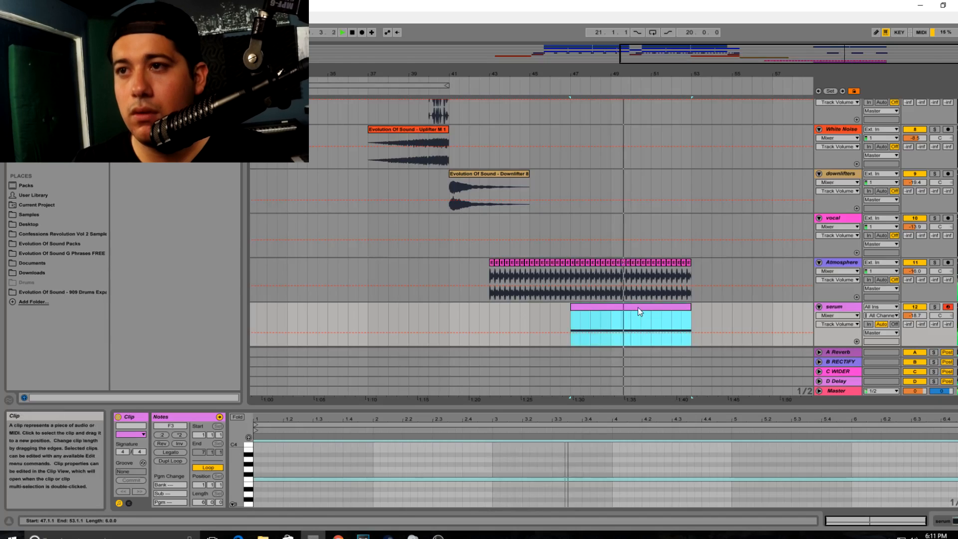
key(ctrl+d)
- Duplicate the Atmosphere section from bar 49 to 53 twice, and delete the excess from bar 59 to 61
drag(578, 279, 499, 289)
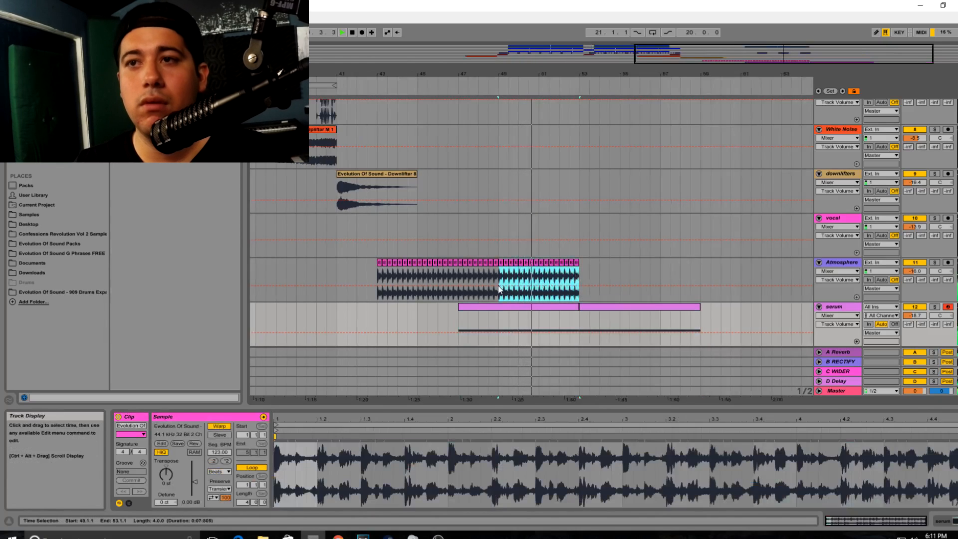
key(ctrl+d)
key(ctrl+d)
drag(739, 280, 701, 283)
key(Delete)
- Duplicate bars 50 to 53 across the Drums through Vocal tracks twice, and hide the clip view
scroll(798, 286, up, 5)
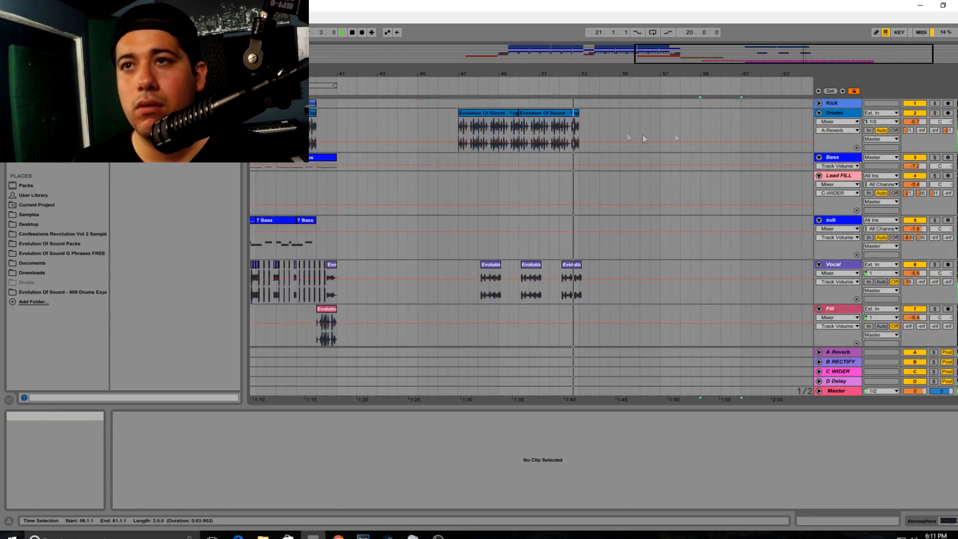
drag(577, 140, 519, 294)
key(ctrl+d)
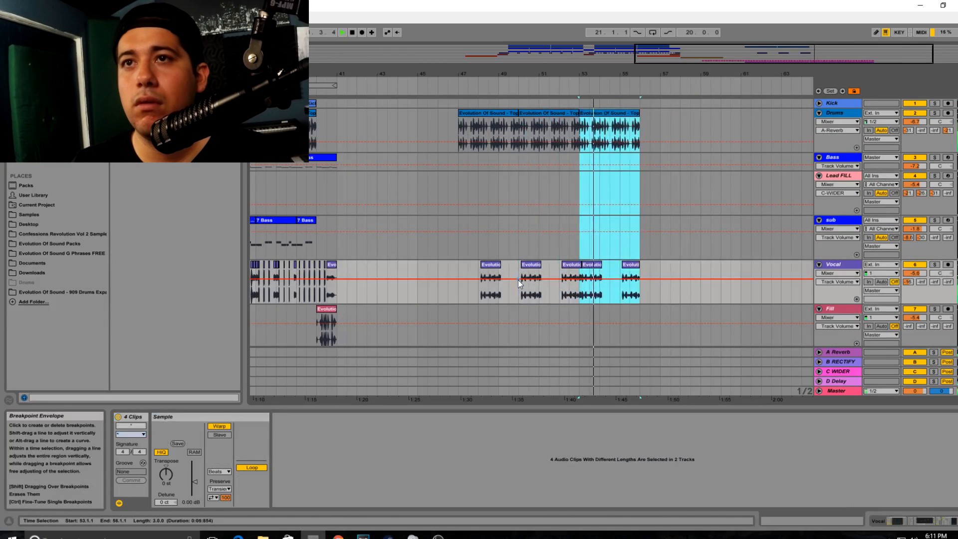
key(ctrl+d)
scroll(662, 265, down, 5)
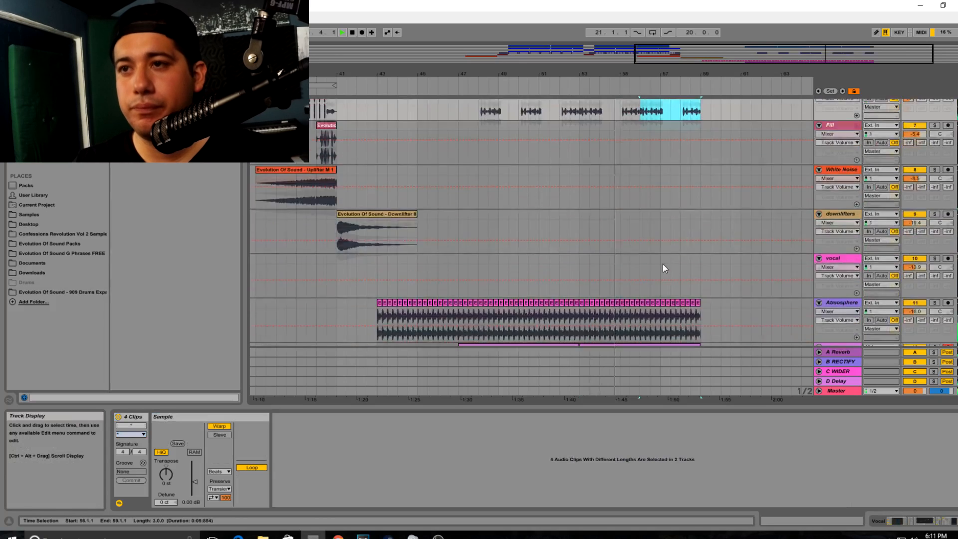
double_click(771, 406)
key(space)
- Copy the Uplifter clip on the White Noise track and paste it at bar 59
click(306, 236)
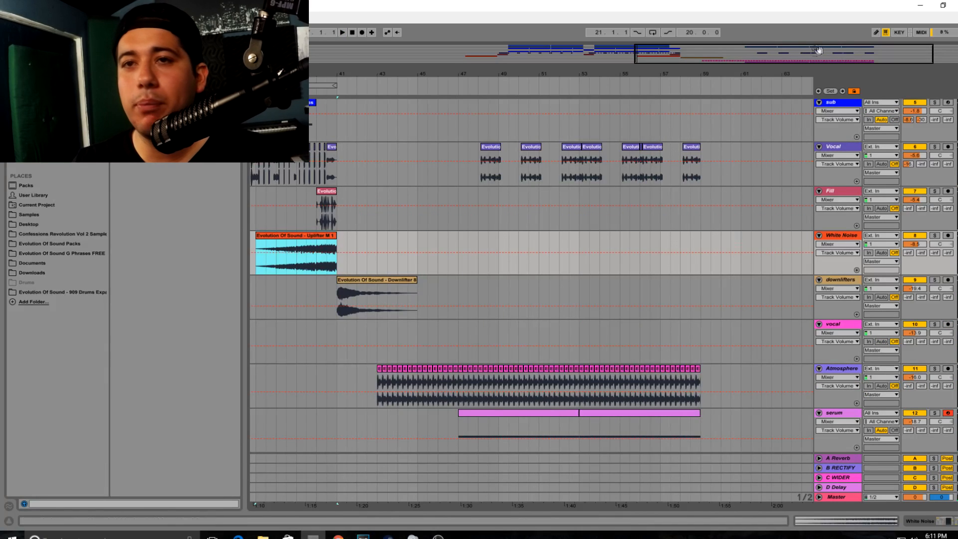
drag(821, 49, 821, 54)
click(670, 267)
key(ctrl+v)
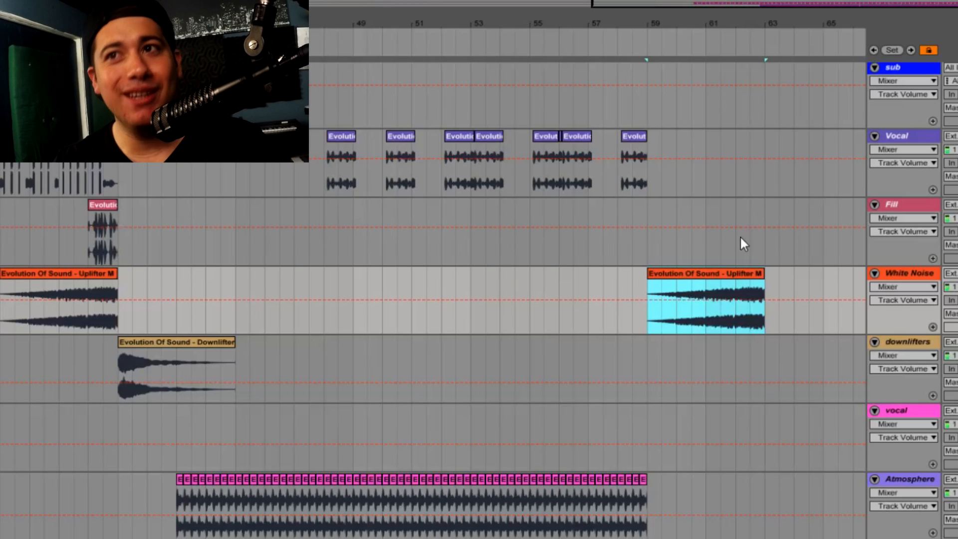
- Measure the breakdown in four-bar blocks from bar 41 to bar 57 on the empty vocal track
click(132, 242)
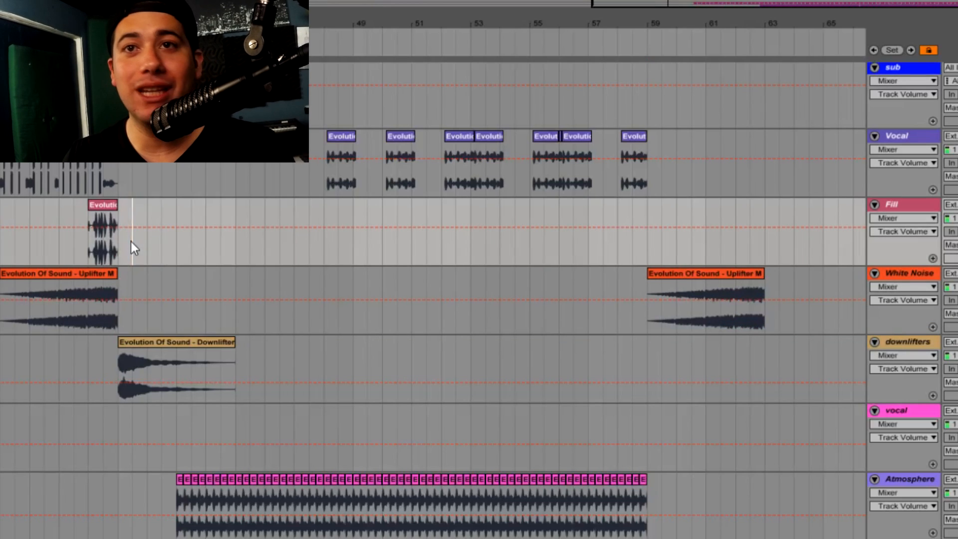
drag(743, 17, 809, 1)
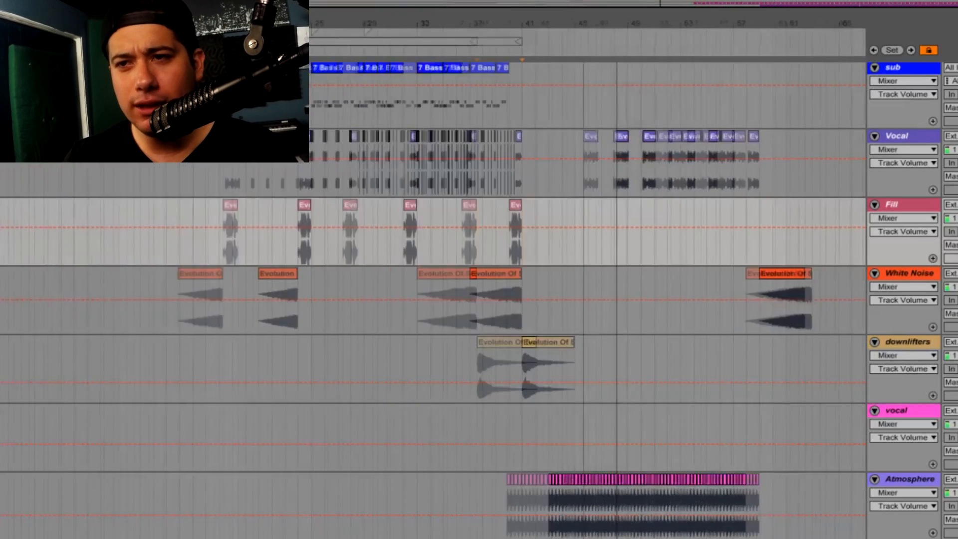
drag(616, 1, 480, 30)
drag(22, 408, 294, 422)
drag(765, 3, 816, 3)
key(ctrl+d)
key(ctrl+d)
key(ctrl+d)
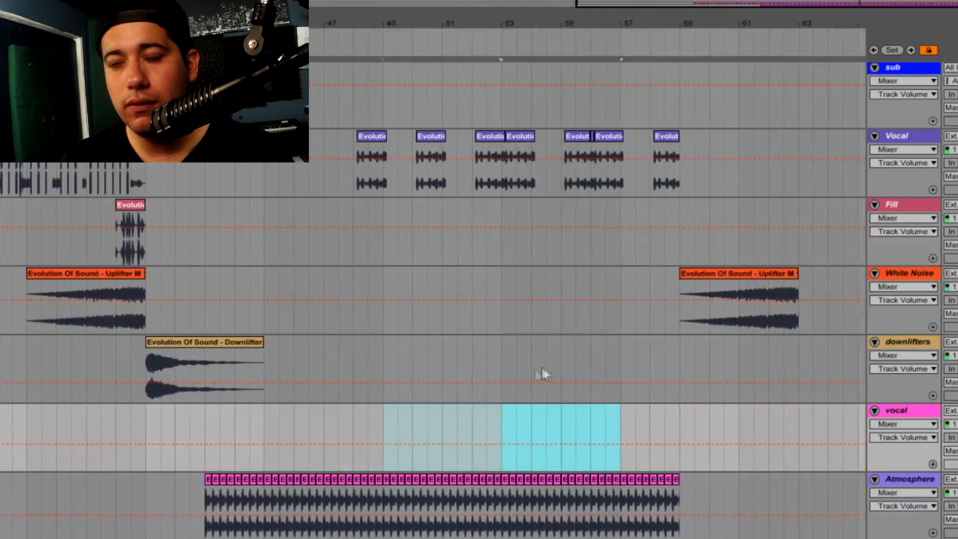
shift+click(621, 401)
click(630, 431)
drag(622, 432, 611, 430)
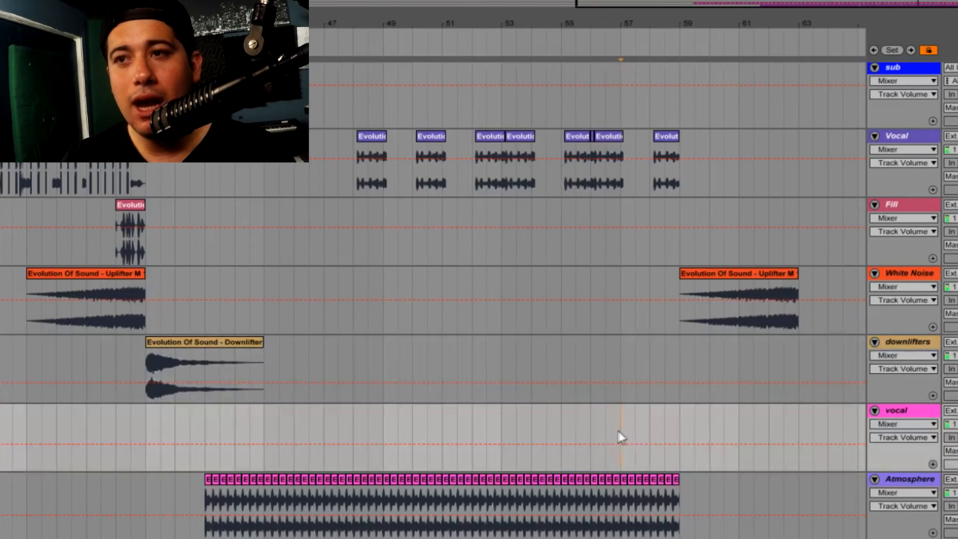
- Move all Atmosphere clips one bar earlier and the breakdown's Uplifter clip to bars 54 to 58
drag(207, 525, 679, 524)
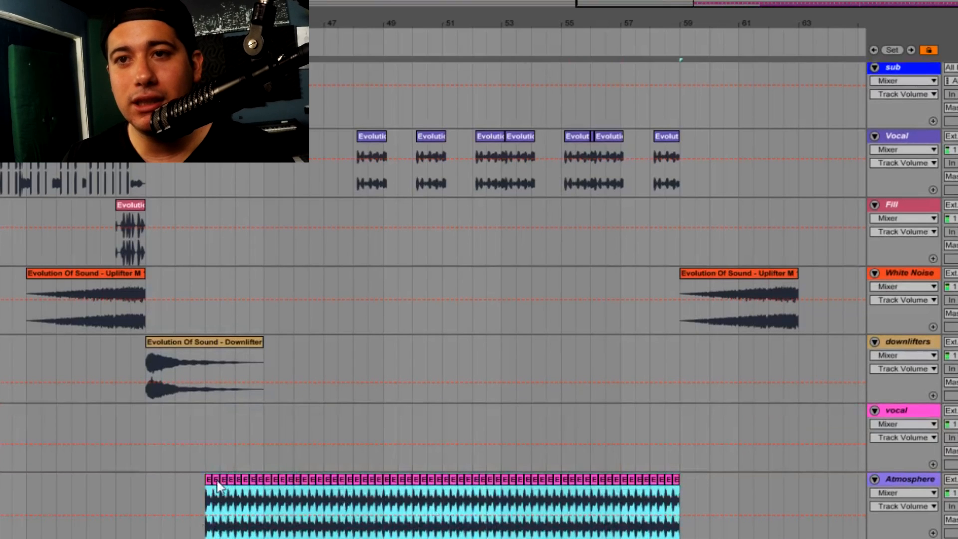
drag(215, 485, 186, 483)
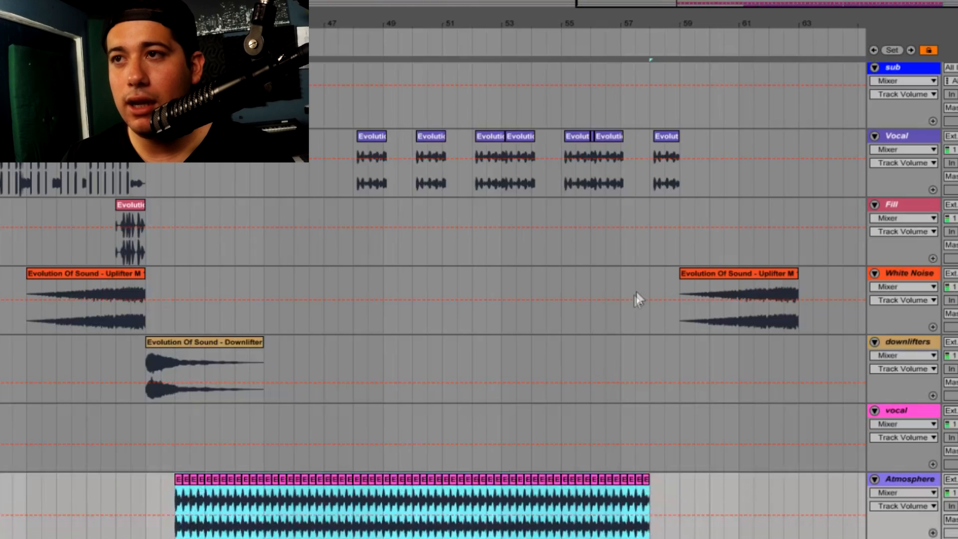
drag(750, 273, 604, 313)
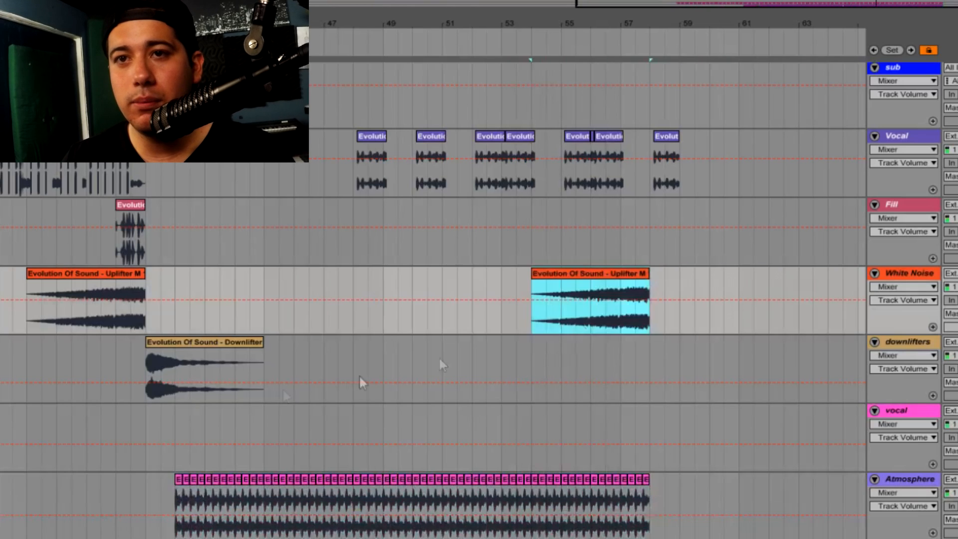
- Delete the Atmosphere section from bar 57 to 58 and move the Uplifter clip one bar earlier, ending at bar 57
drag(151, 416, 591, 442)
click(617, 427)
click(648, 506)
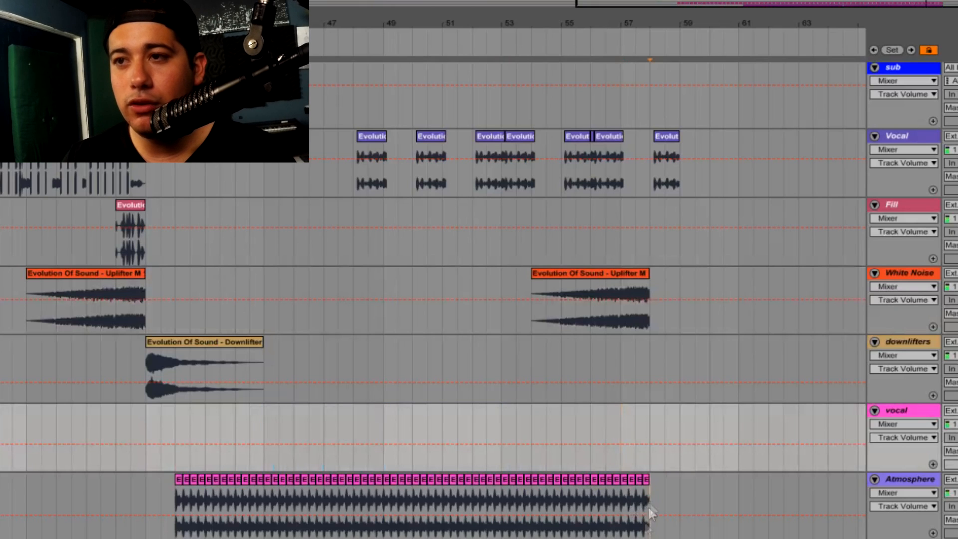
key(Delete)
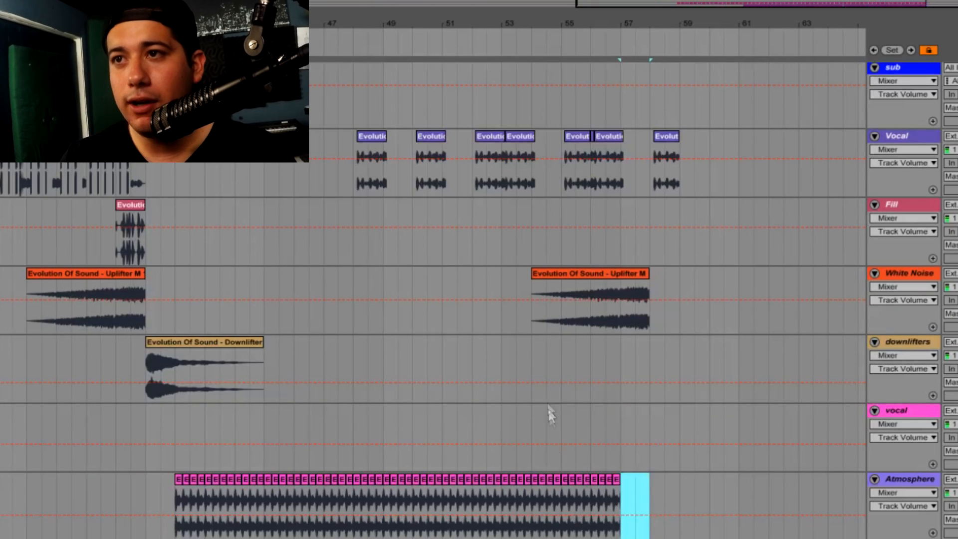
drag(620, 286, 574, 274)
drag(604, 276, 592, 273)
- Play the arrangement from the end of the second drop and move the breakdown's first Drums clip to start at bar 45
scroll(563, 271, up, 6)
click(72, 140)
key(space)
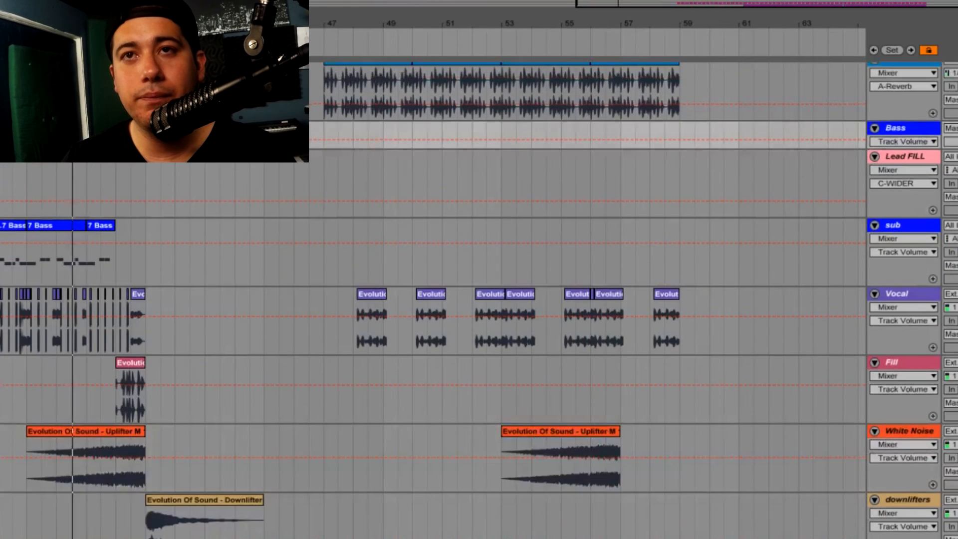
scroll(308, 119, up, 1)
click(371, 94)
drag(371, 85, 252, 85)
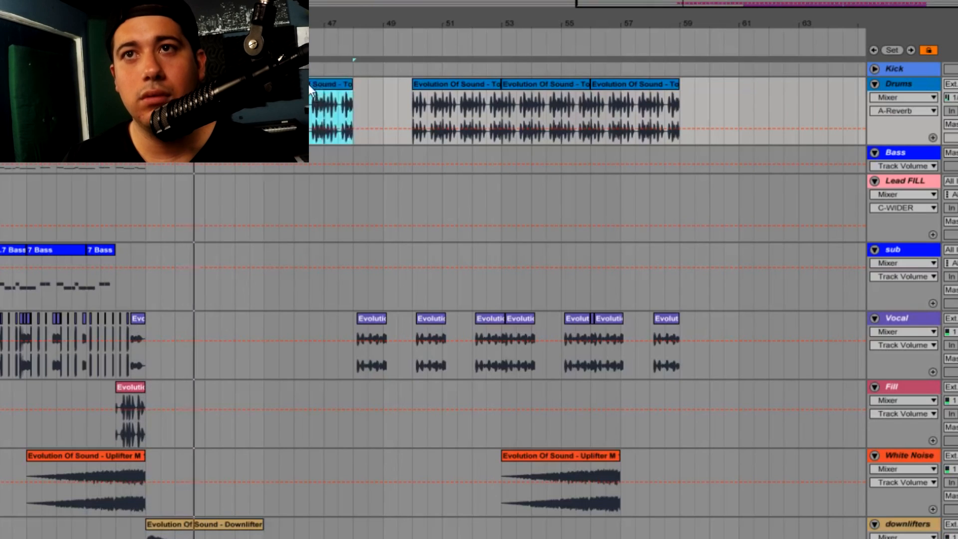
- Listen to the start of the breakdown, restarting playback from inside the Atmosphere section
scroll(308, 84, down, 5)
scroll(433, 299, down, 1)
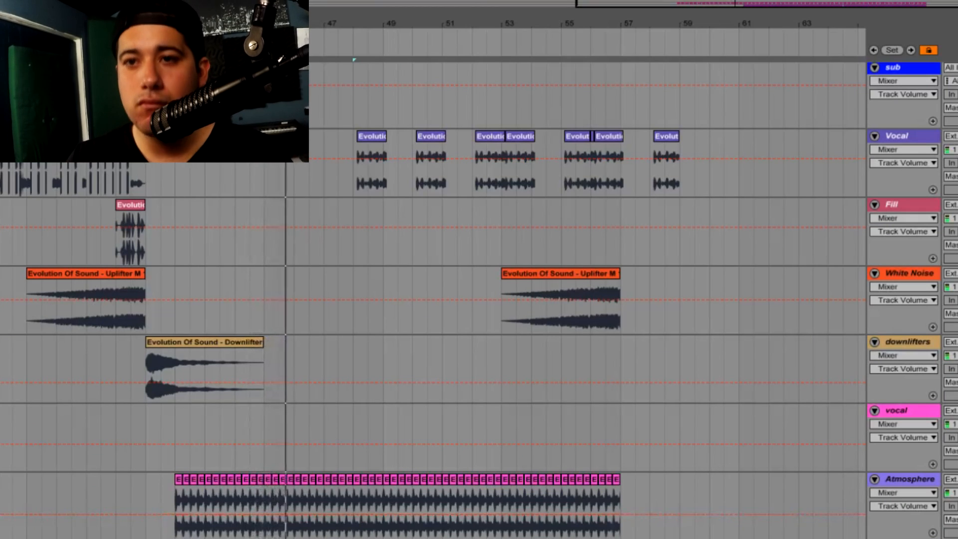
key(space)
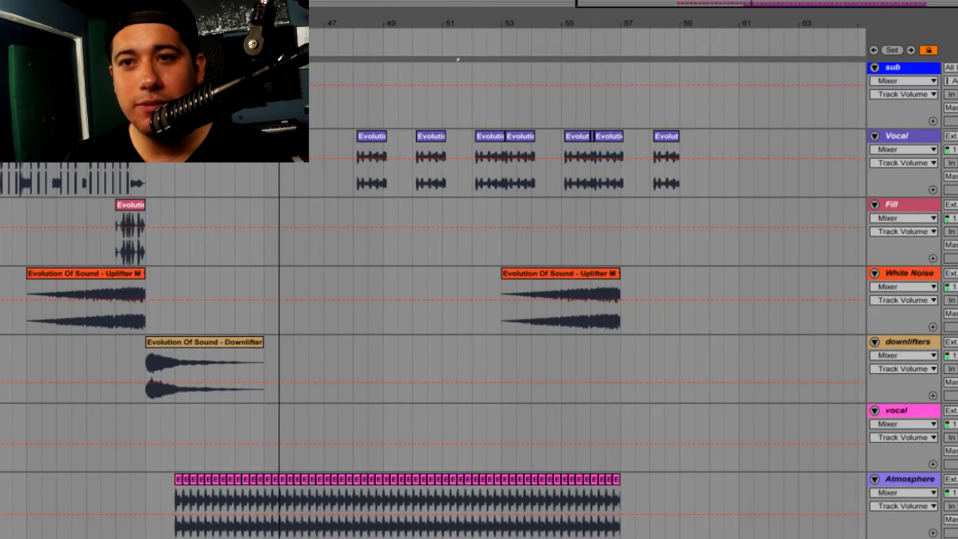
scroll(282, 339, up, 5)
scroll(290, 309, down, 5)
click(232, 522)
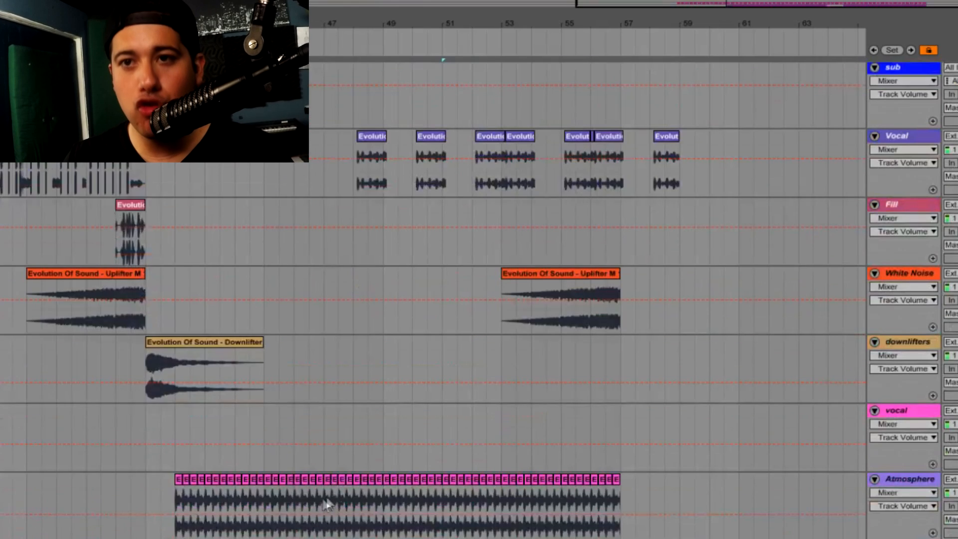
key(space)
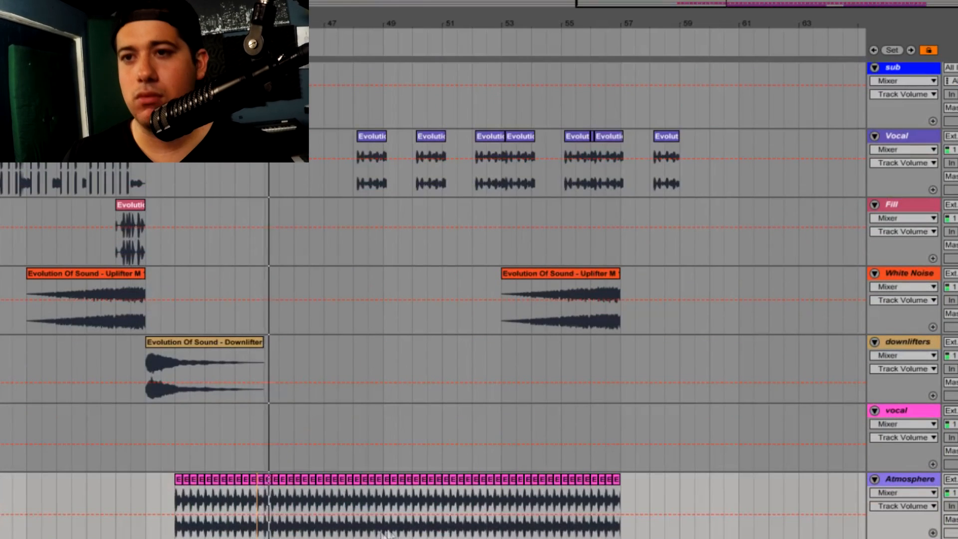
- Shorten the first serum clip to bars 45 to 49 and repeat it up to bar 57
drag(539, 413, 500, 414)
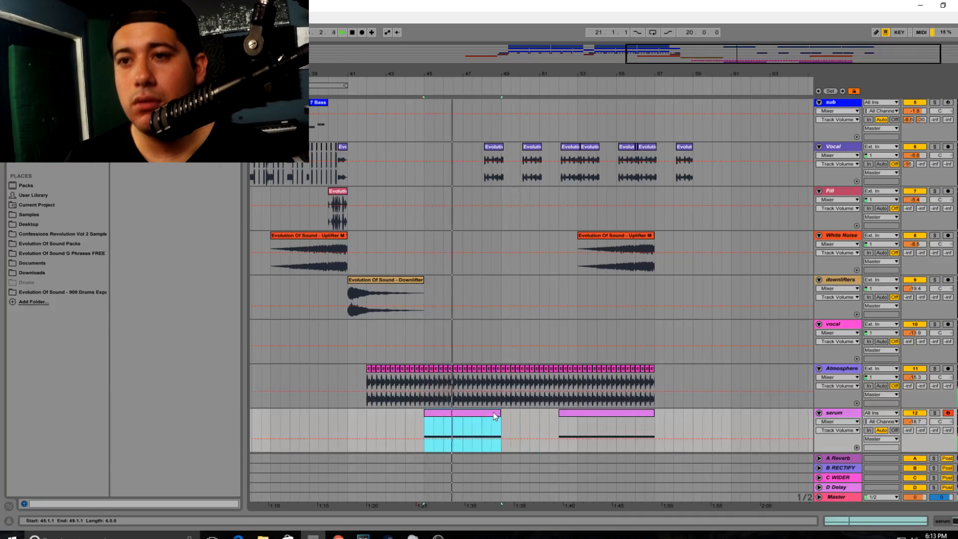
key(ctrl+d)
key(ctrl+d)
key(ctrl+d)
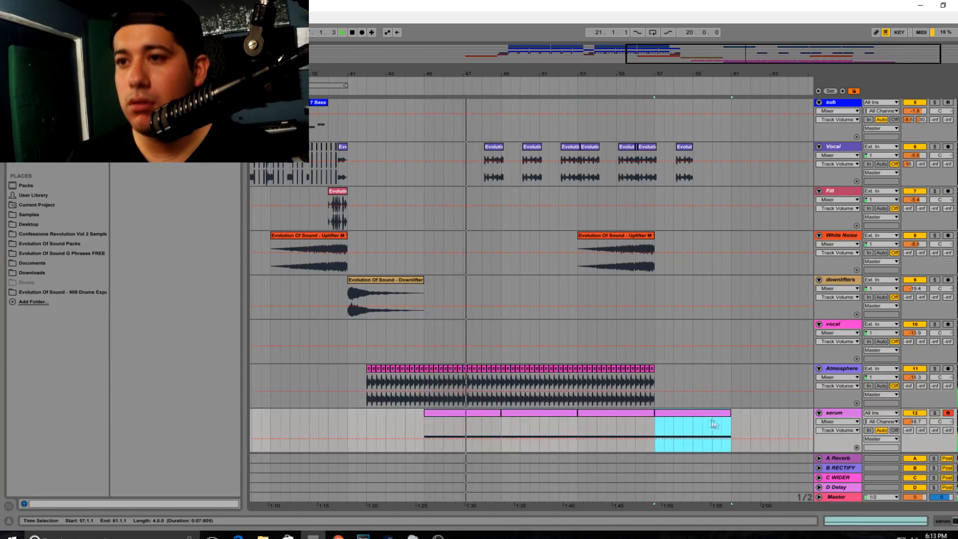
- Move the first breakdown Vocal phrase to the start of bar 45 and duplicate it two bars further on
scroll(514, 262, up, 5)
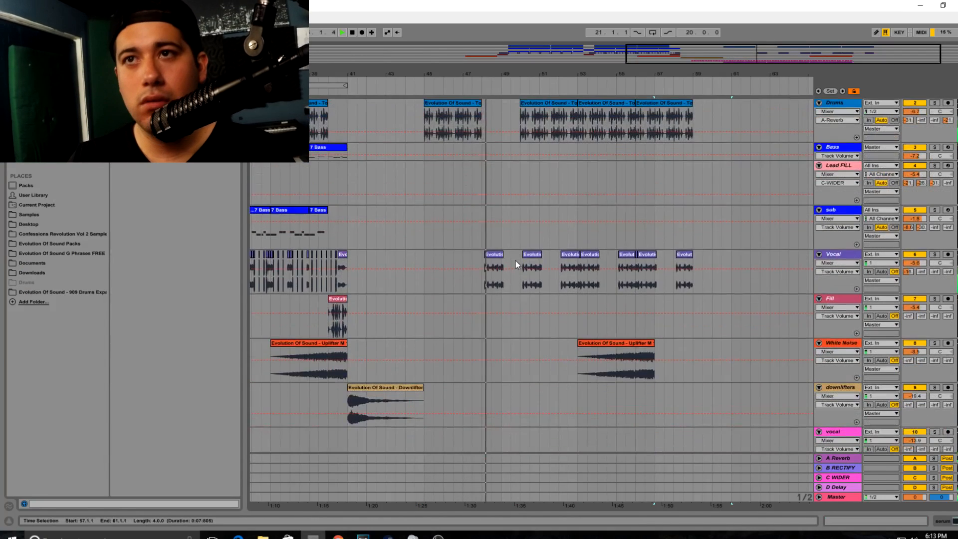
drag(491, 268, 442, 267)
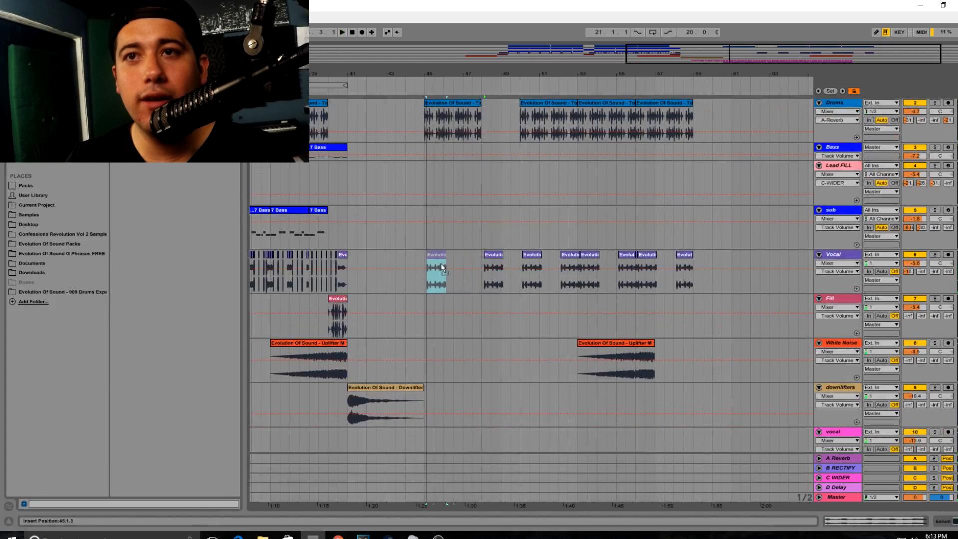
click(422, 238)
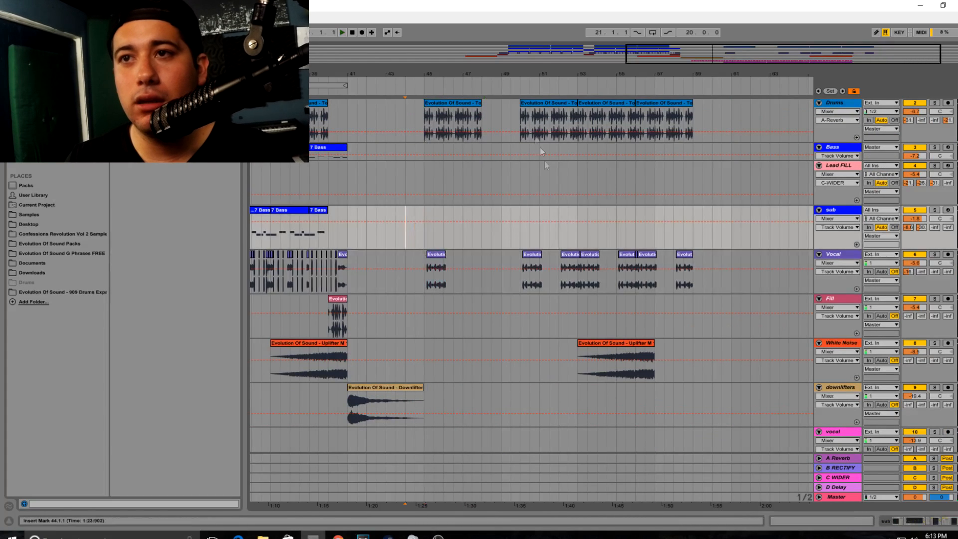
click(426, 282)
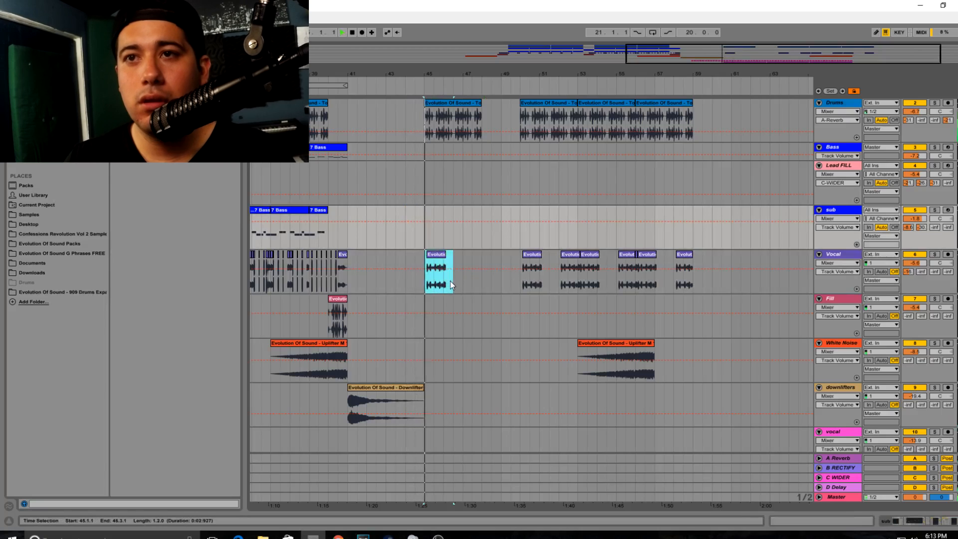
key(ctrl+d)
- Delete the Vocal clips from bar 49 to 61 and duplicate the Vocal section from bar 45 to 49 directly after itself
drag(502, 280, 729, 275)
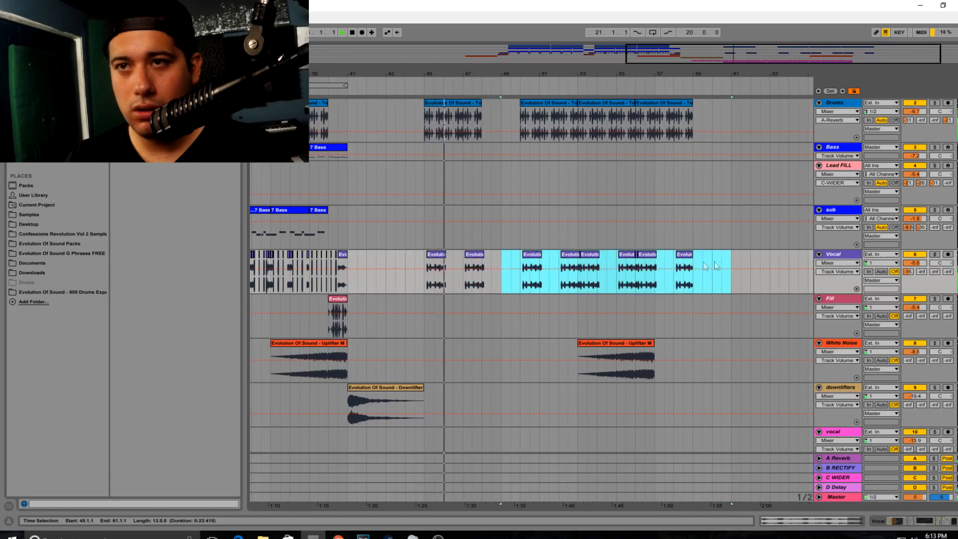
key(Delete)
drag(499, 283, 427, 280)
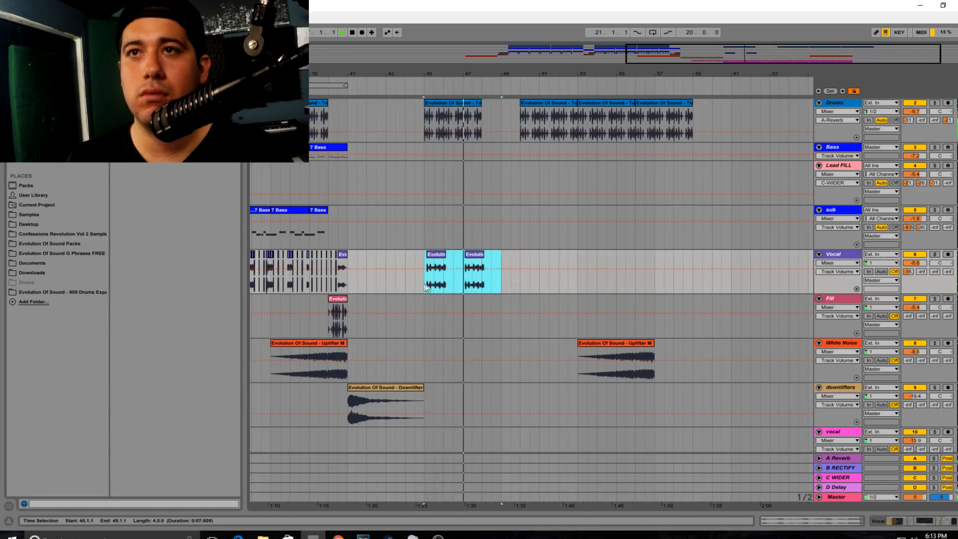
key(ctrl+d)
- Extend the breakdown's first Drums clip to bar 49 and duplicate the four-bar clip three times
drag(481, 103, 500, 105)
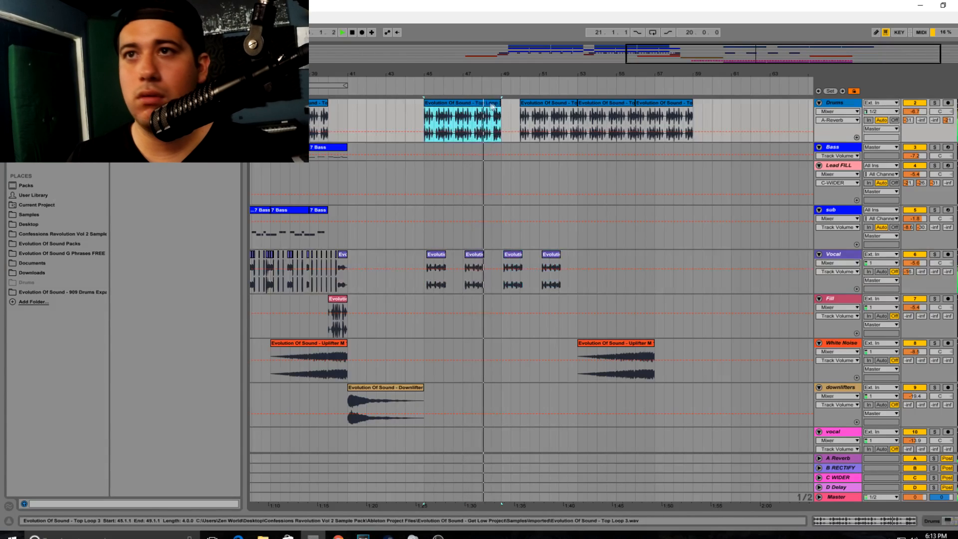
key(ctrl+d)
key(ctrl+d)
key(ctrl+d)
scroll(627, 228, down, 4)
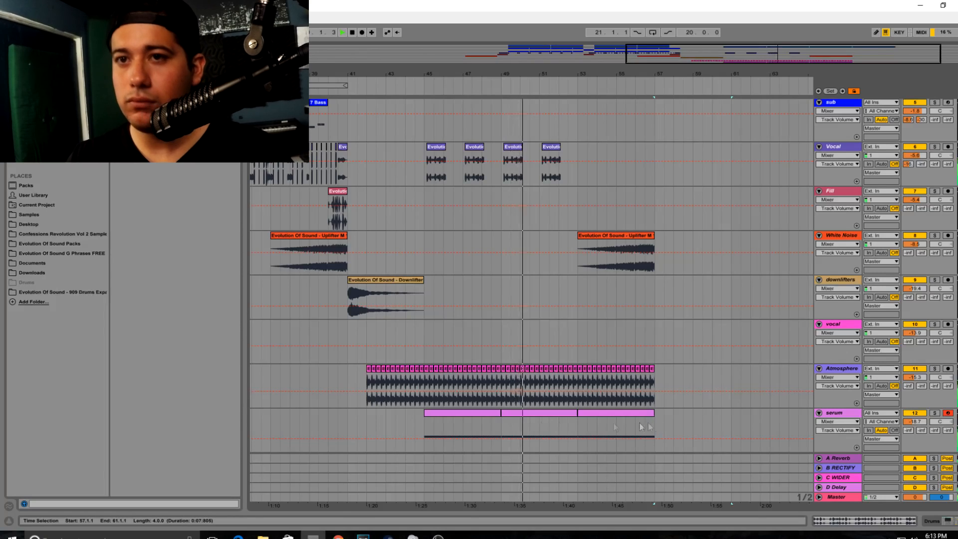
- Check the four-bar divisions from bar 41 up to the end of the Uplifter on the empty vocal track
drag(348, 353, 422, 350)
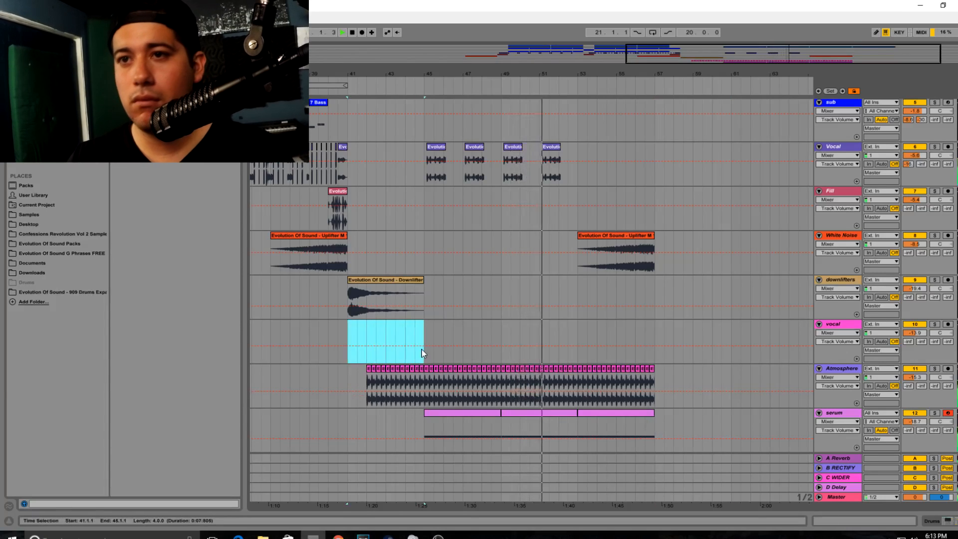
key(ctrl+d)
key(ctrl+d)
key(ctrl+d)
- Stop playback and delete the last two Drums clips, covering bars 53 to 61
drag(757, 62, 766, 58)
scroll(661, 251, up, 6)
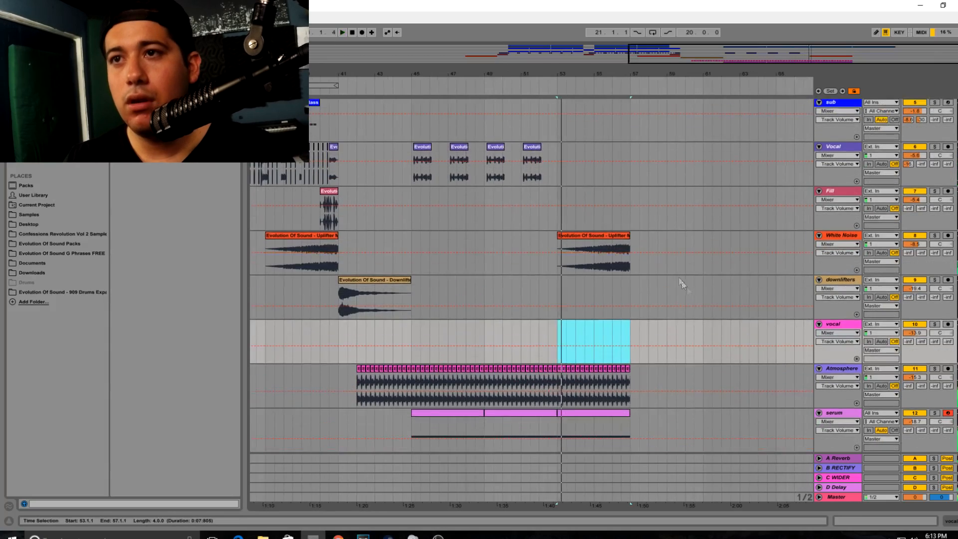
drag(836, 61, 801, 57)
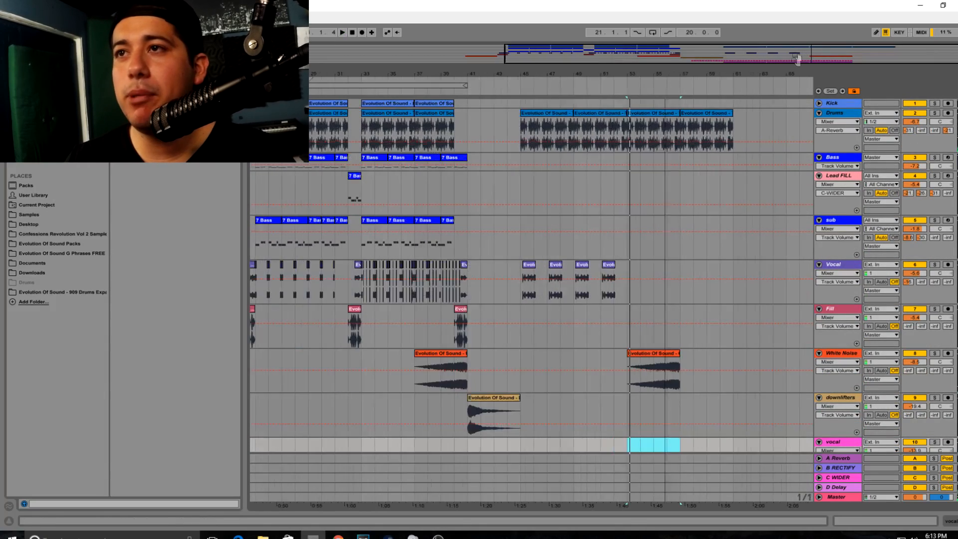
key(space)
click(710, 124)
click(707, 113)
key(Delete)
click(657, 113)
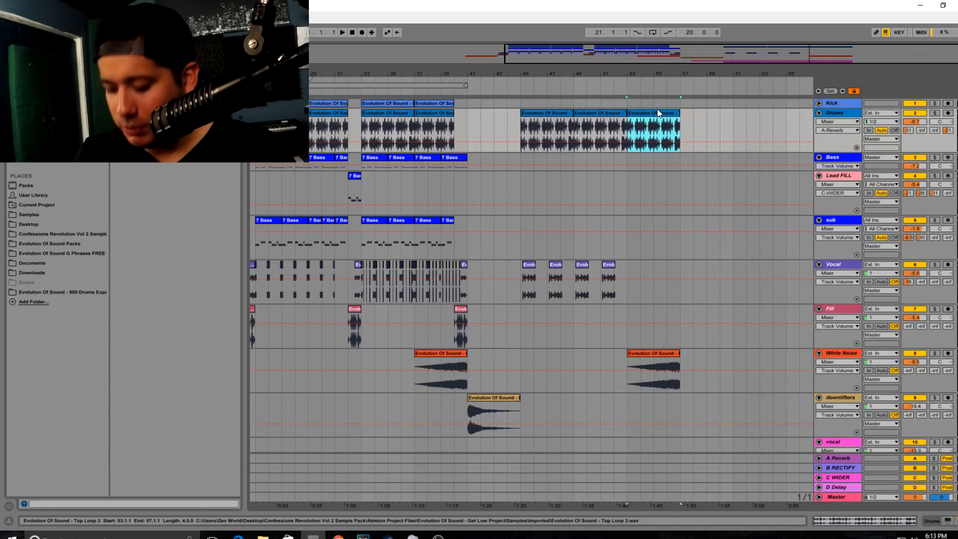
key(Delete)
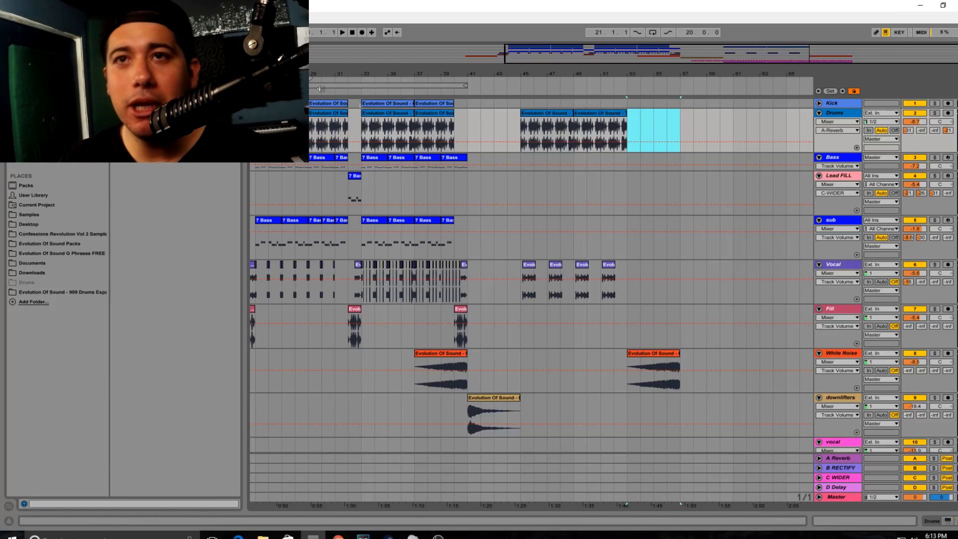
- Copy the two-bar Bass clip at bar 33, paste it at bars 53 and 55, and play the build-up
click(380, 159)
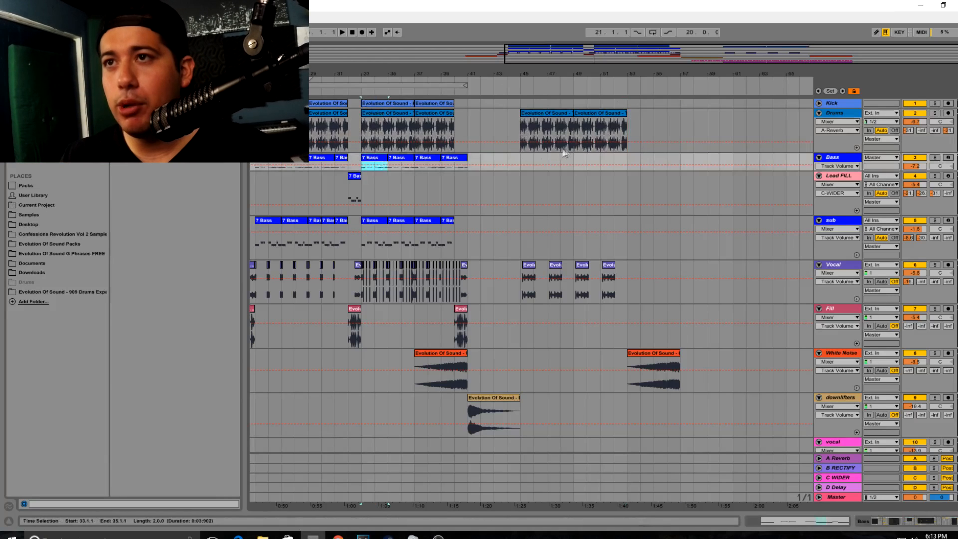
click(627, 158)
key(ctrl+v)
key(space)
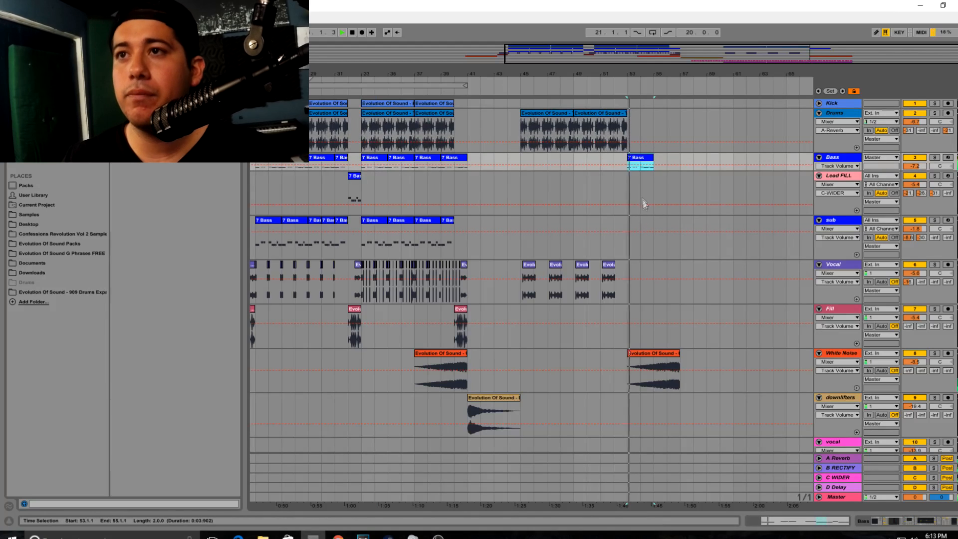
key(ctrl+v)
scroll(644, 239, down, 5)
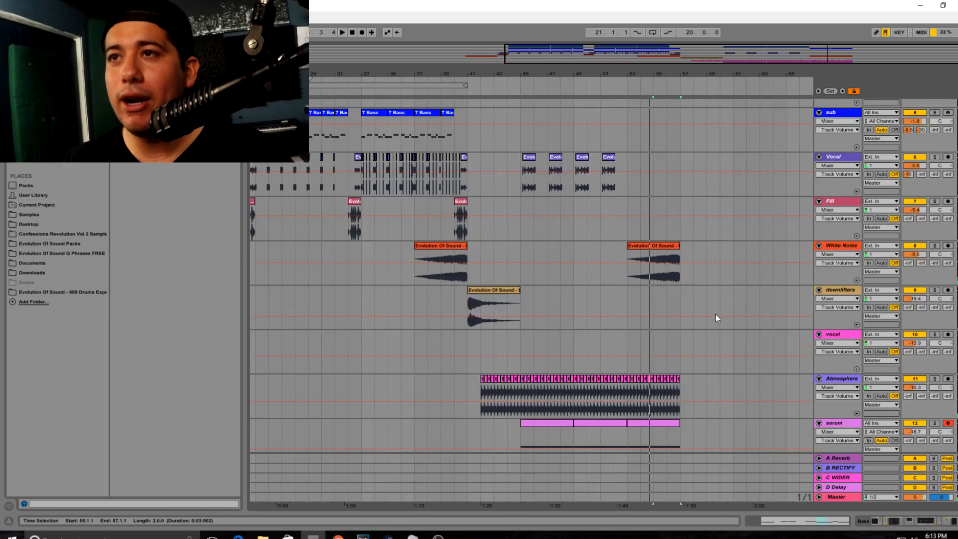
- Display the Bass track's devices and its EQ Eight 8 Frequency automation, and enlarge the track around bars 53 to 57
scroll(740, 234, up, 5)
double_click(835, 148)
click(814, 502)
click(625, 435)
drag(619, 74, 510, 134)
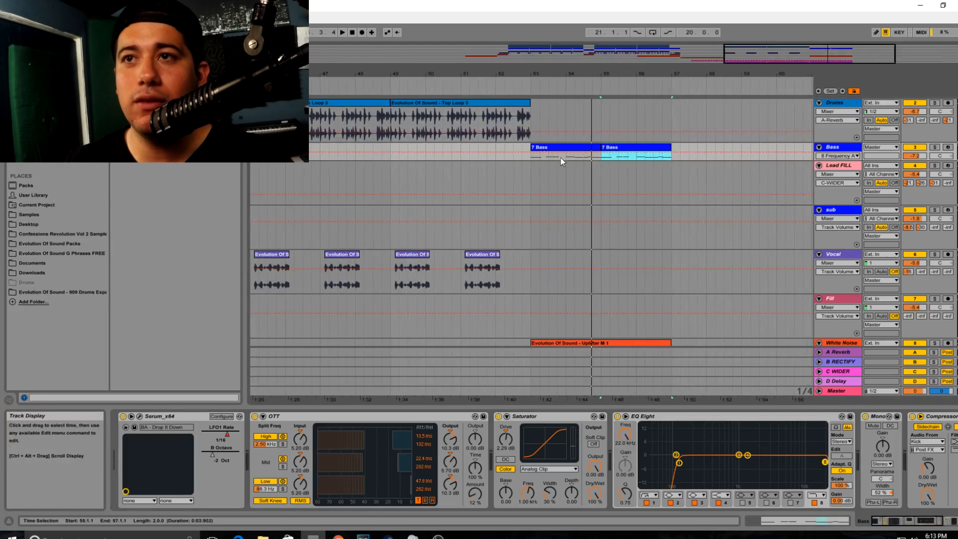
drag(848, 160, 848, 229)
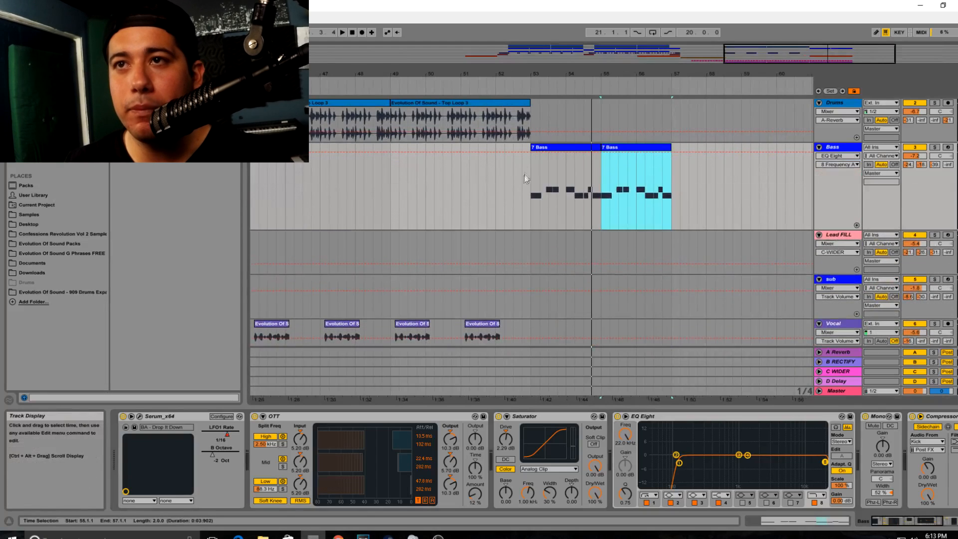
- Automate the Bass filter frequency to drop sharply at bar 53 and curve back up to 22.0 kHz at bar 57 during playback
click(532, 152)
drag(531, 152, 671, 151)
click(524, 220)
key(space)
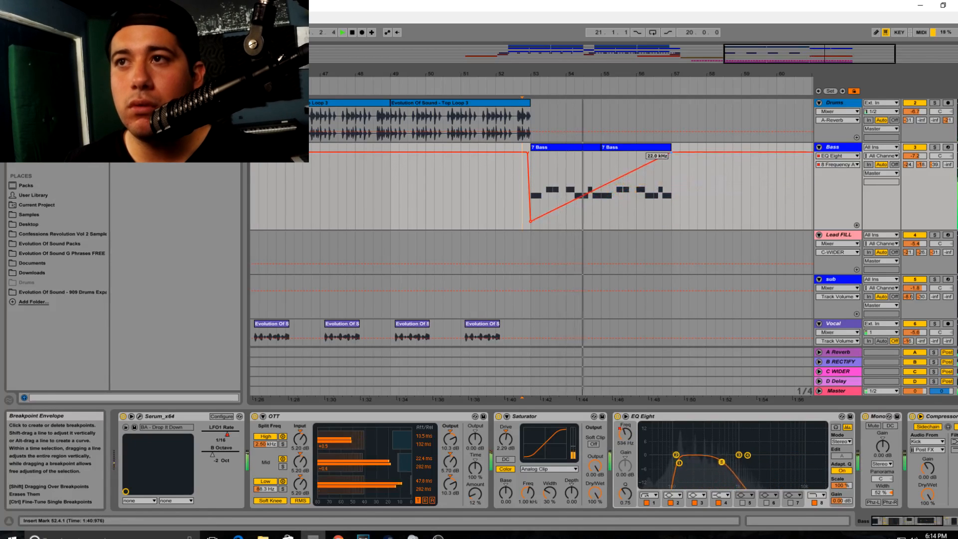
drag(619, 186, 626, 202)
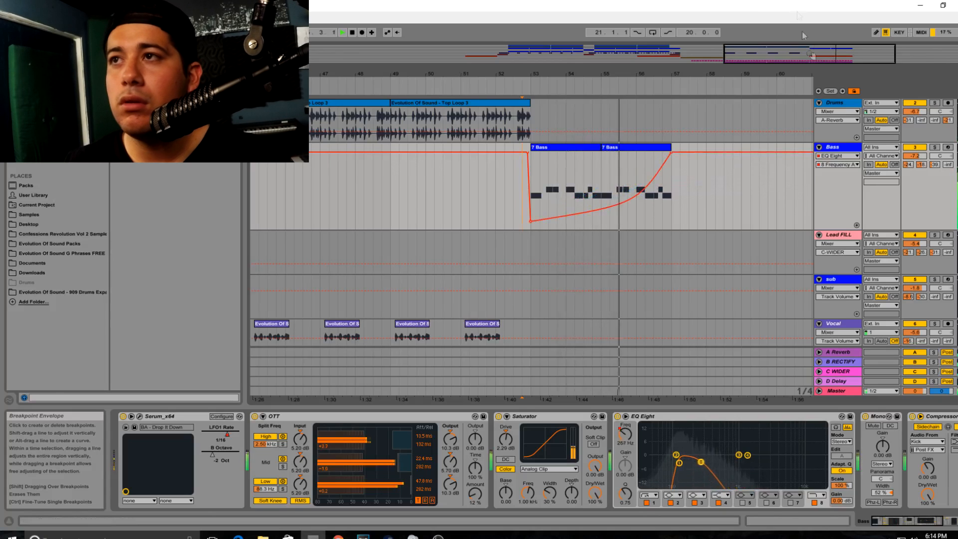
- Stop playback, duplicate the Bass clips of bars 53 to 57 up to bar 61, and stretch the filter sweep's end to bar 61
drag(782, 74, 726, 38)
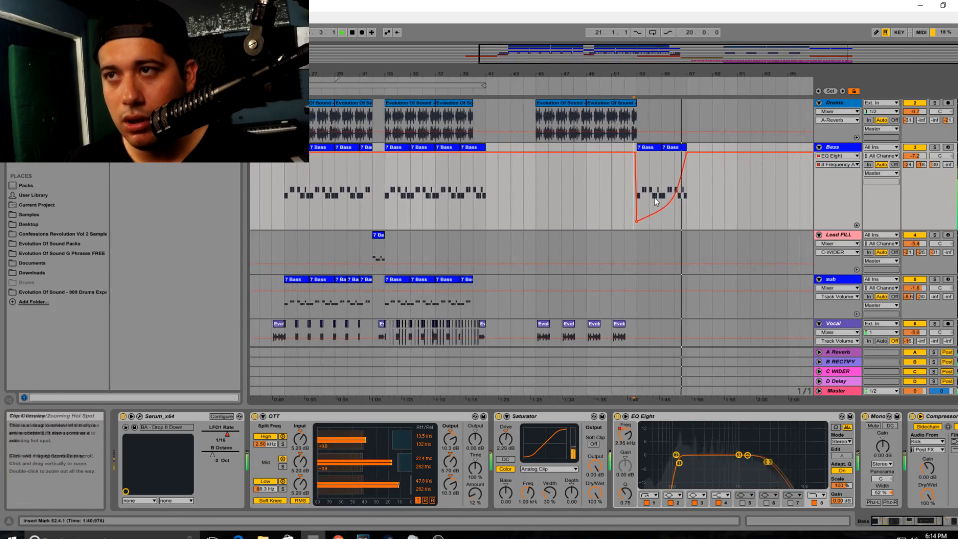
key(space)
drag(736, 199, 635, 201)
drag(685, 205, 638, 211)
key(ctrl+d)
click(724, 200)
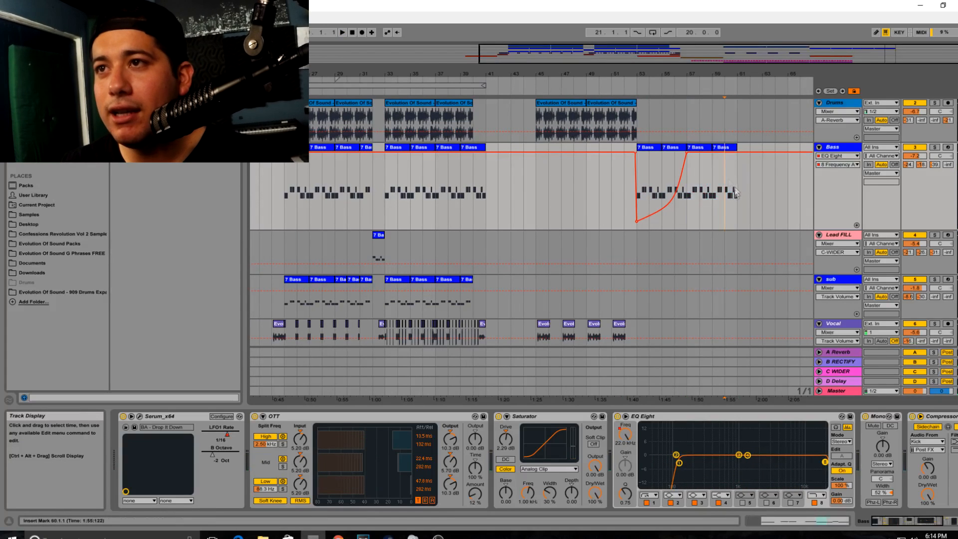
drag(691, 152, 736, 152)
- Play the transition into the build-up and check the serum clip that starts at bar 53
click(605, 212)
key(space)
scroll(643, 209, down, 12)
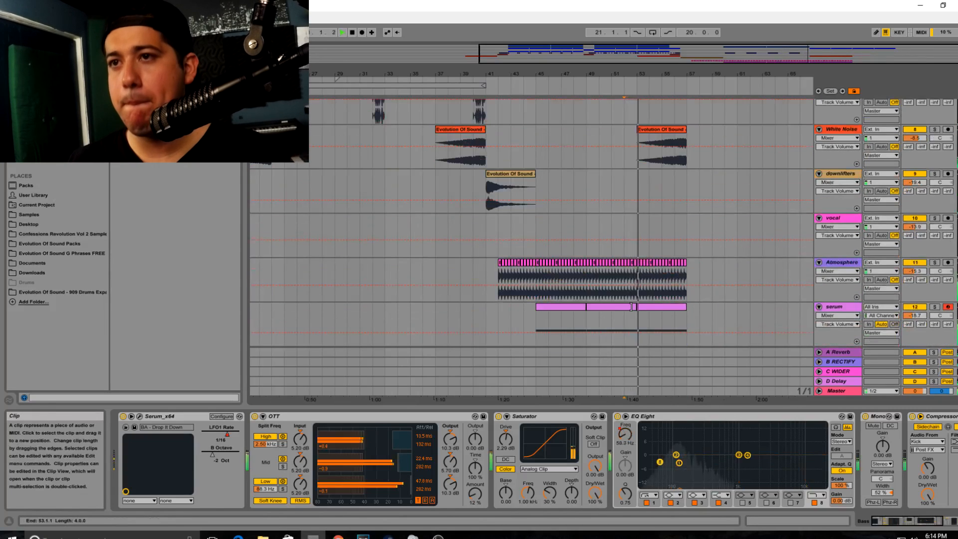
drag(636, 295, 681, 315)
key(space)
click(680, 311)
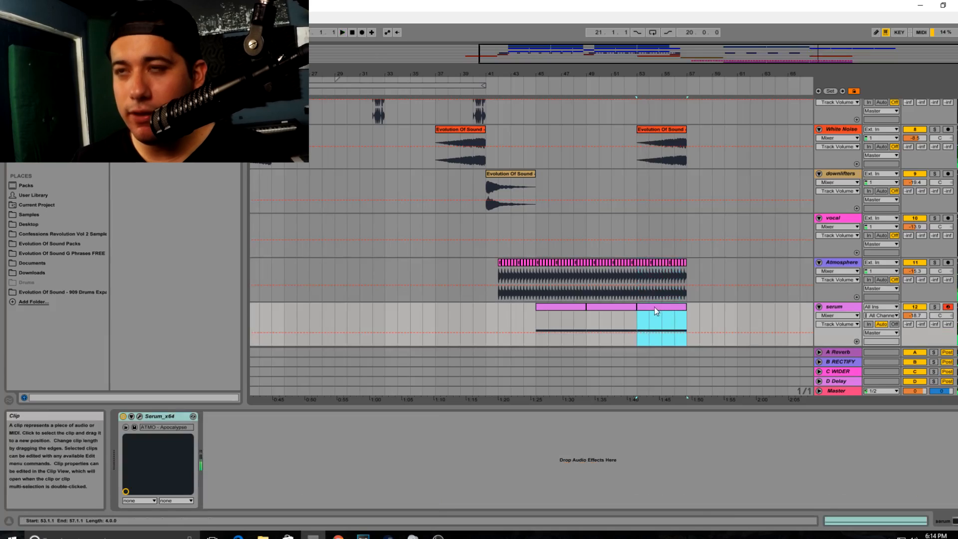
- Delete the Atmosphere clips and the serum clip between bars 53 and 57
scroll(681, 292, up, 10)
scroll(687, 258, down, 10)
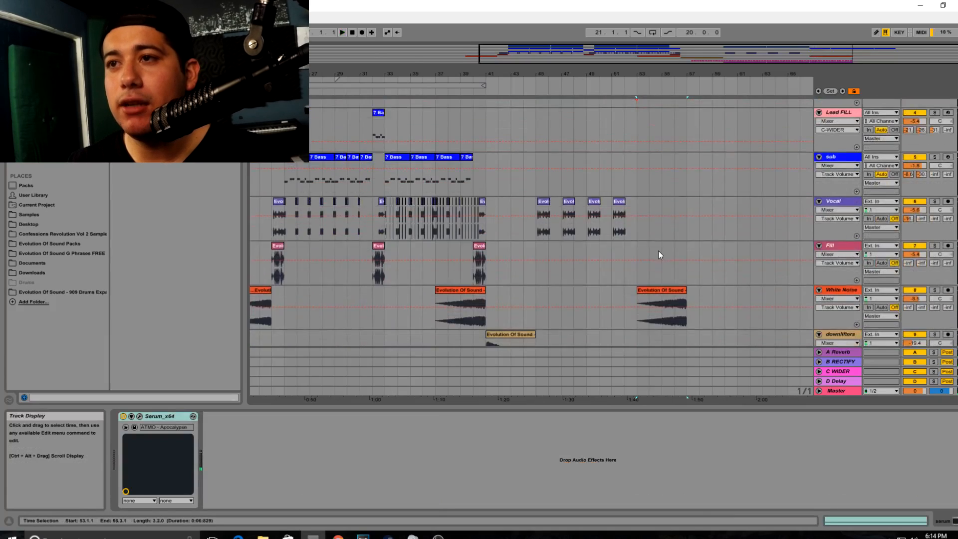
click(681, 288)
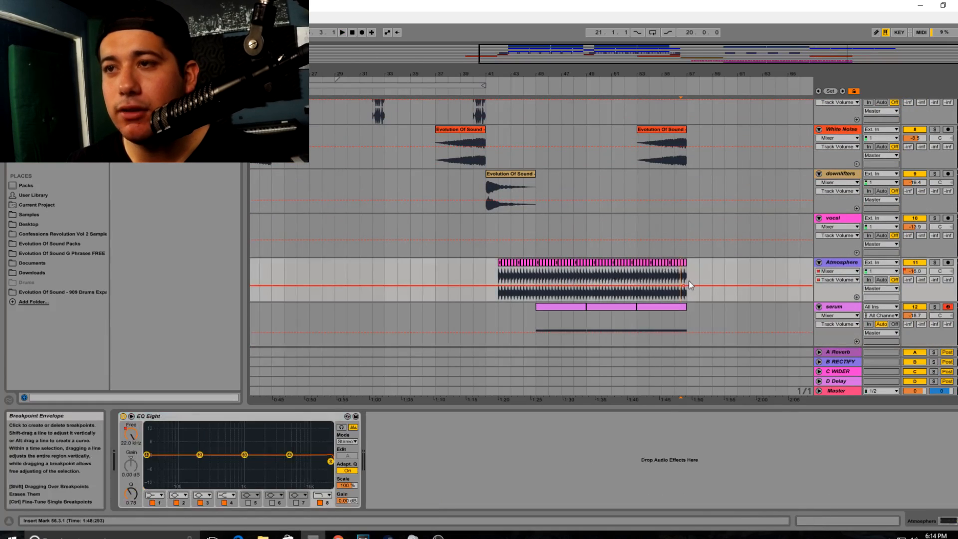
drag(687, 278, 642, 284)
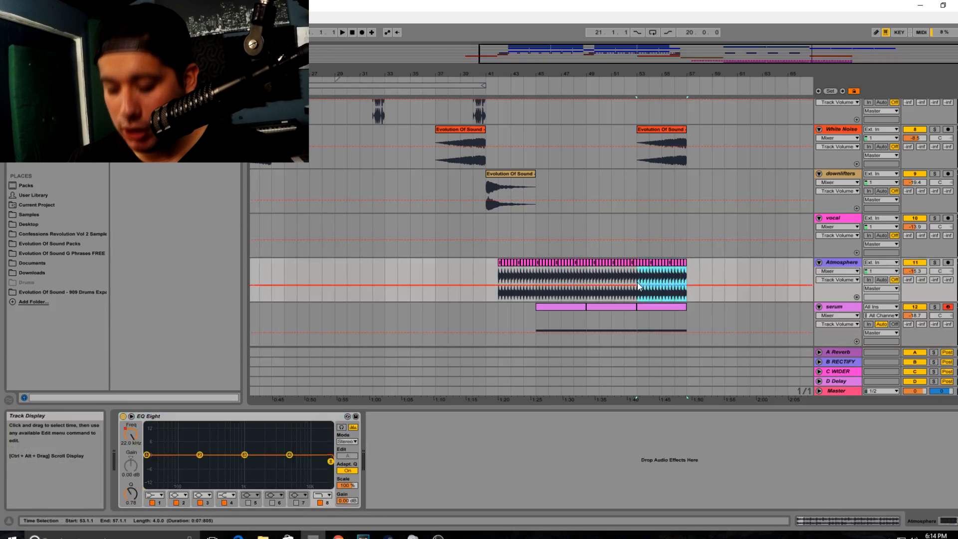
click(641, 306)
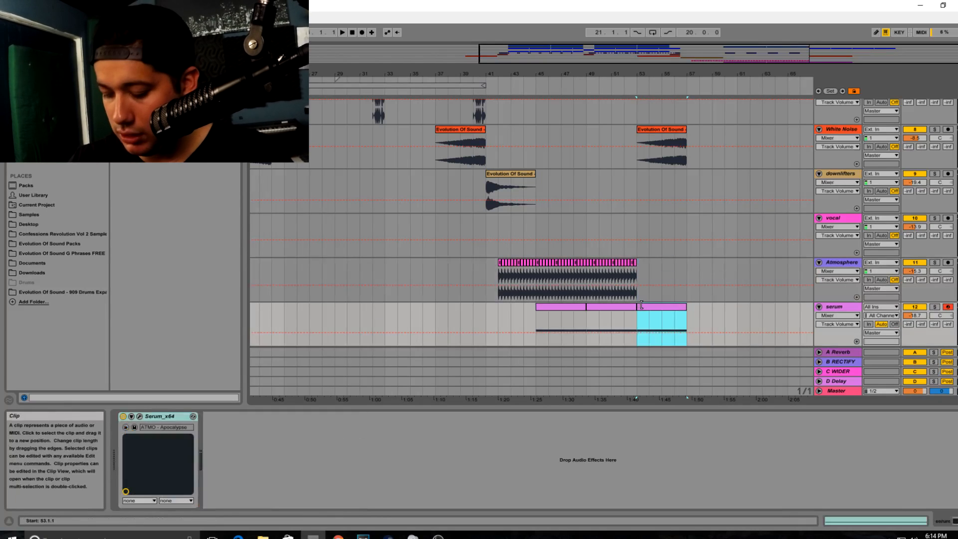
key(Delete)
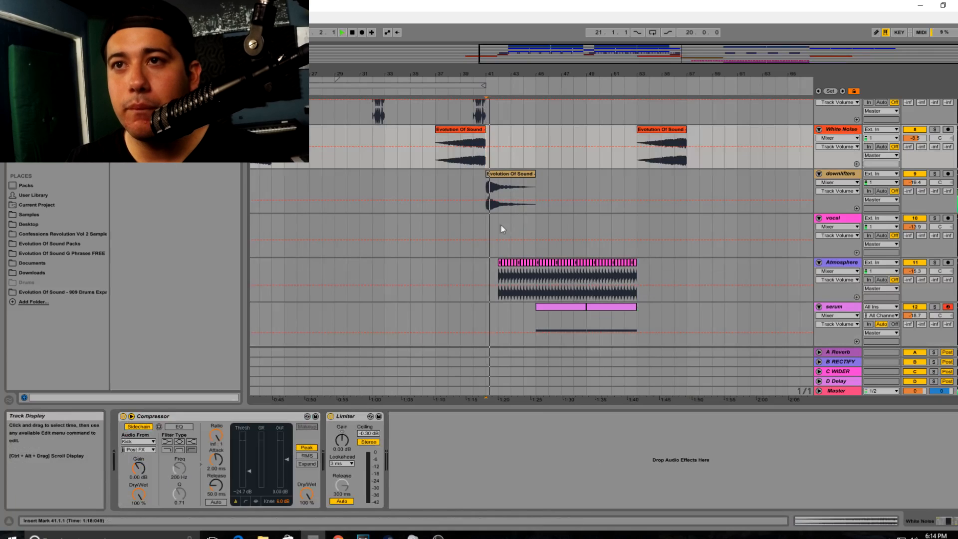
- Play the breakdown from bar 42, insert an audio track below serum, and name it Small
click(503, 228)
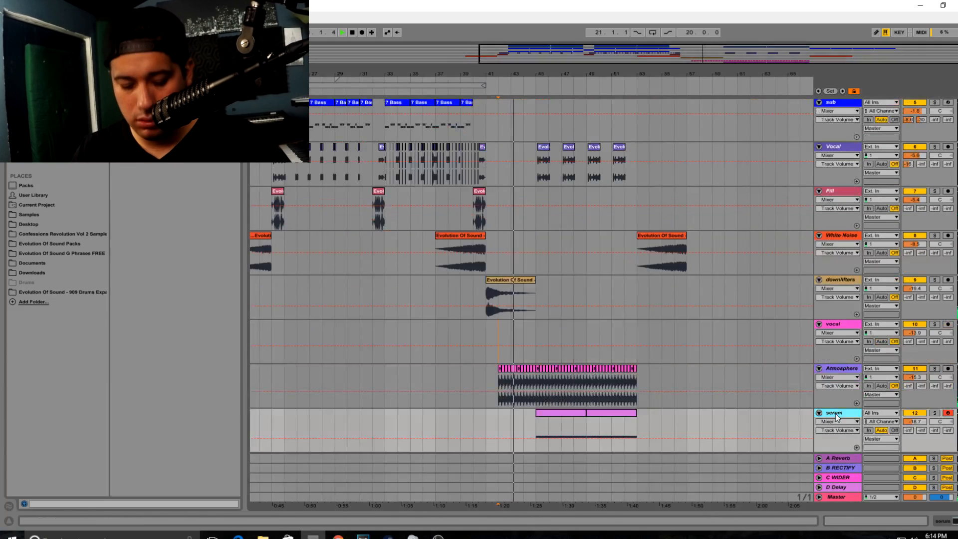
key(ctrl+t)
key(ctrl+r)
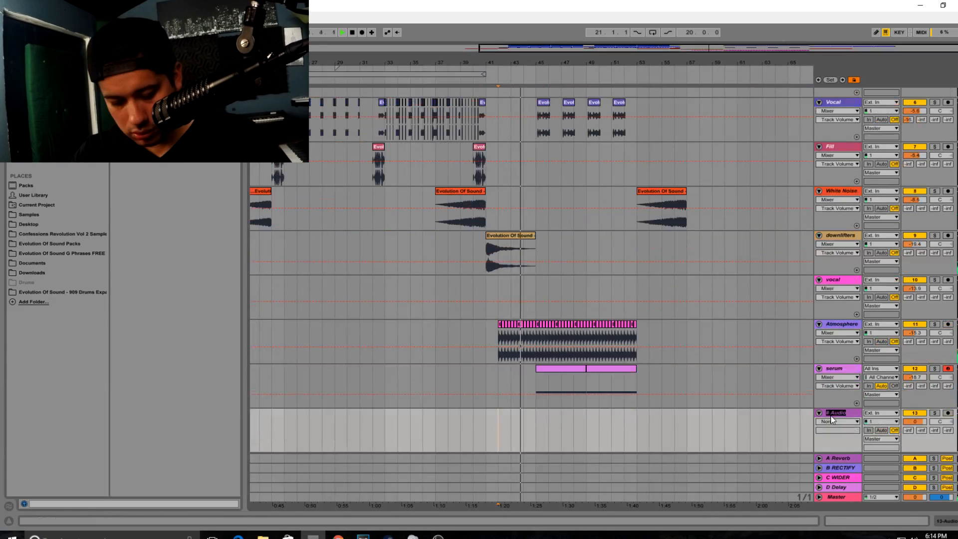
text(Small)
key(Return)
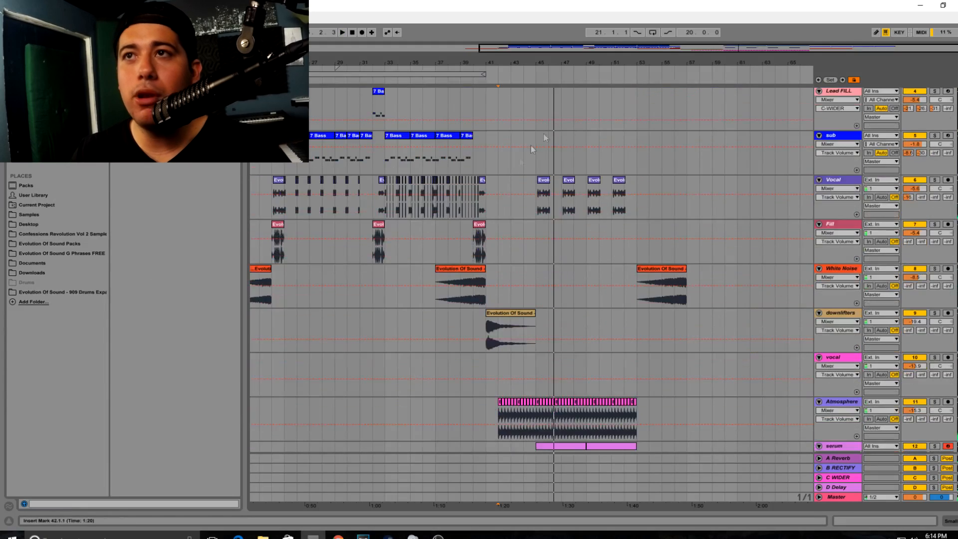
- Copy a one-bar section of vocal chops from before the breakdown, paste it at bar 46 on the Vocal track, and play it
drag(623, 47, 557, 97)
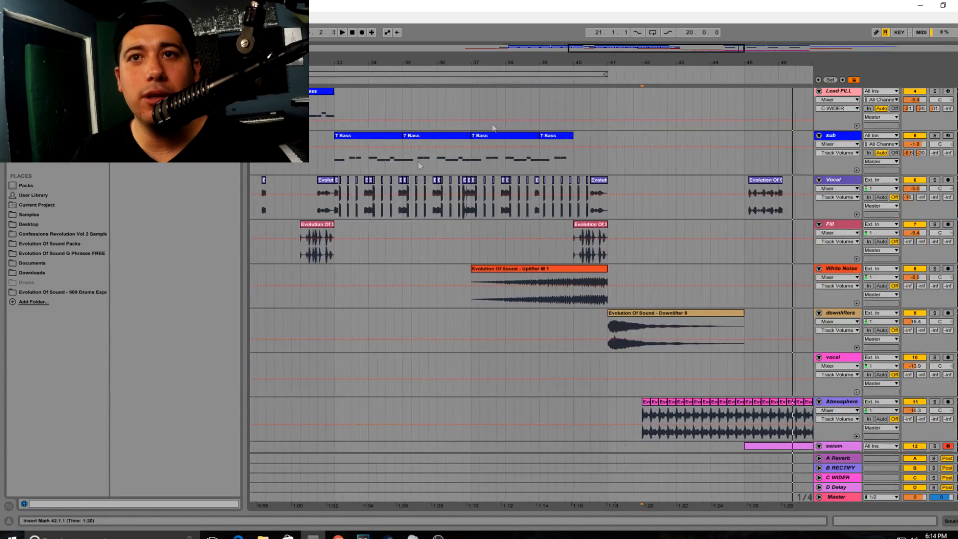
click(337, 214)
key(space)
drag(597, 46, 434, 177)
drag(402, 212, 530, 207)
drag(613, 52, 723, 30)
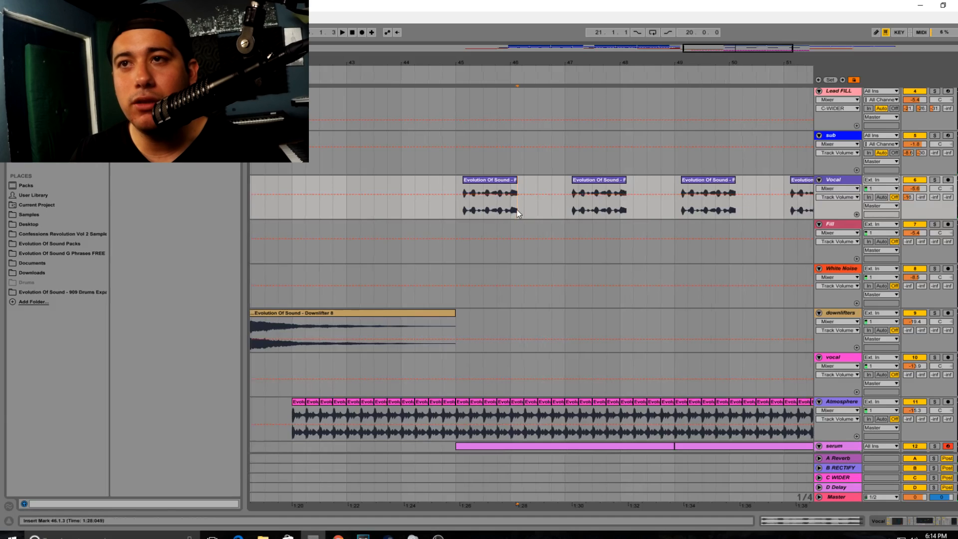
key(ctrl+v)
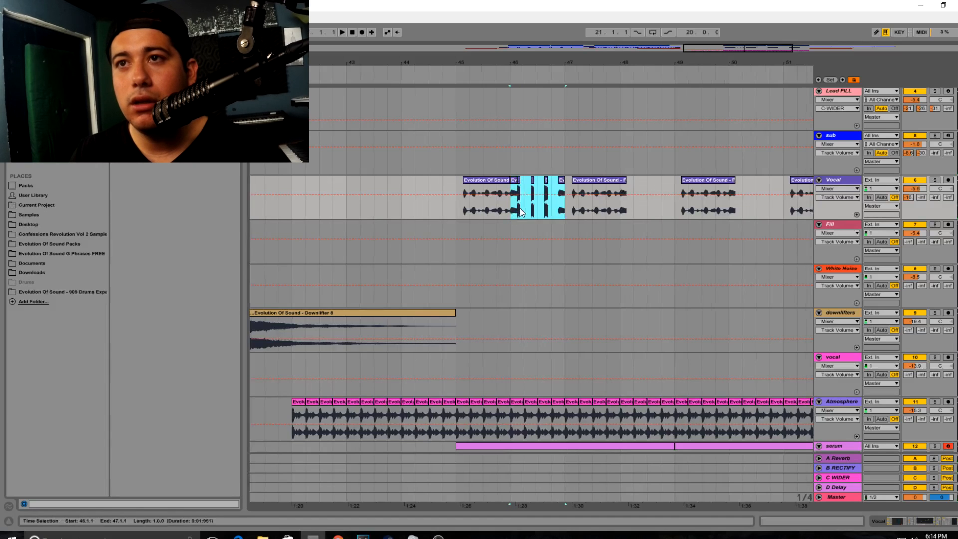
click(520, 211)
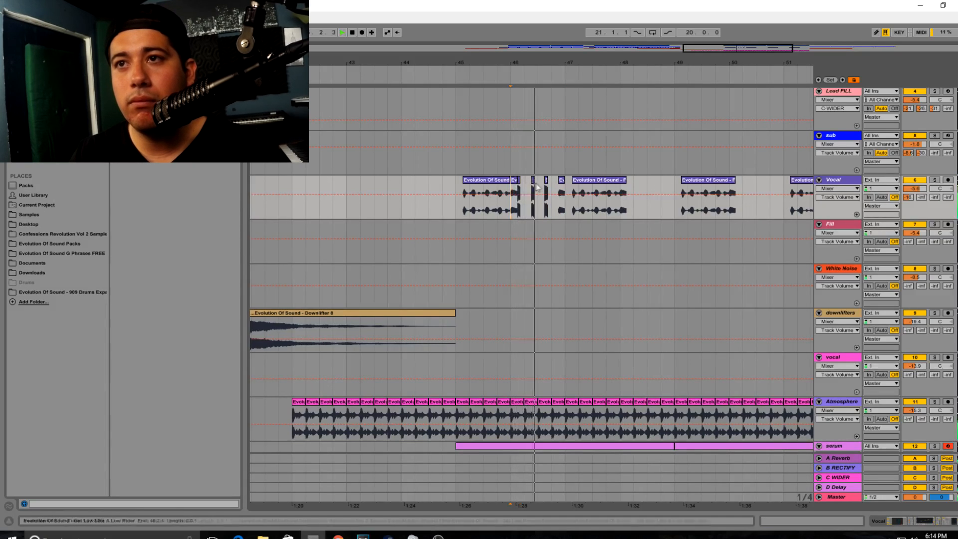
- Duplicate the two-bar vocal phrase of bars 45 to 47 three times, up to bar 53
drag(564, 209, 455, 210)
key(ctrl+d)
key(ctrl+d)
drag(749, 49, 817, 59)
key(ctrl+d)
- Duplicate the eighth-note vocal chop just before bar 53 repeatedly until the run reaches bar 57
drag(482, 207, 477, 207)
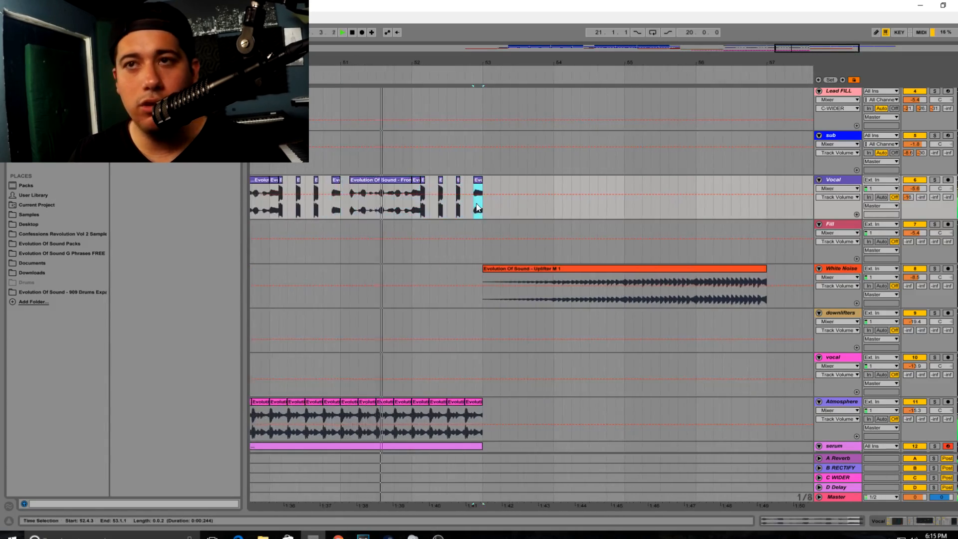
key(ctrl+d)
key(ctrl+d)
key(ctrl+d)
key(ctrl+d)
key(ctrl+d)
key(ctrl+d)
key(ctrl+d)
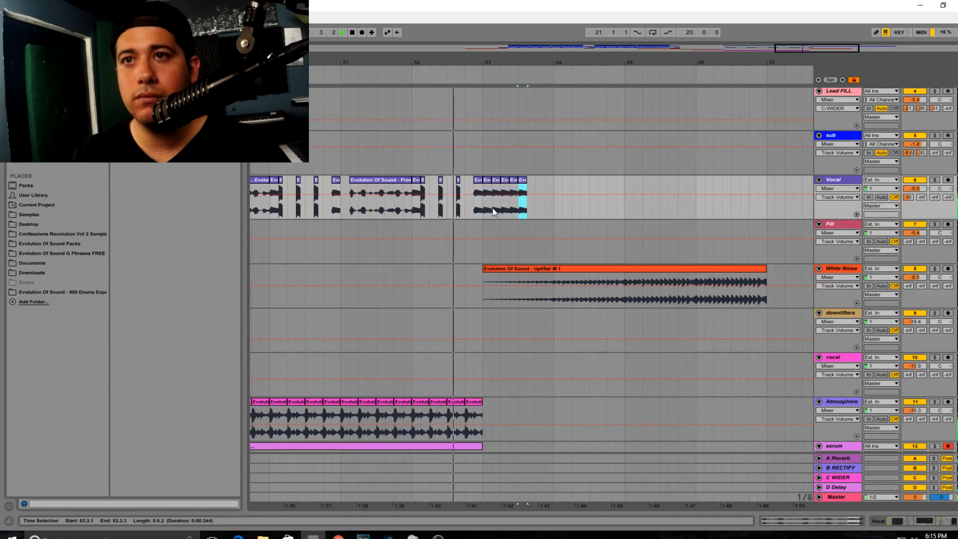
key(ctrl+d)
key(ctrl+d)
key(ctrl+d)
key(ctrl+d)
key(ctrl+d)
key(ctrl+d)
key(ctrl+d)
key(ctrl+d)
key(ctrl+d)
key(ctrl+d)
key(ctrl+d)
key(ctrl+d)
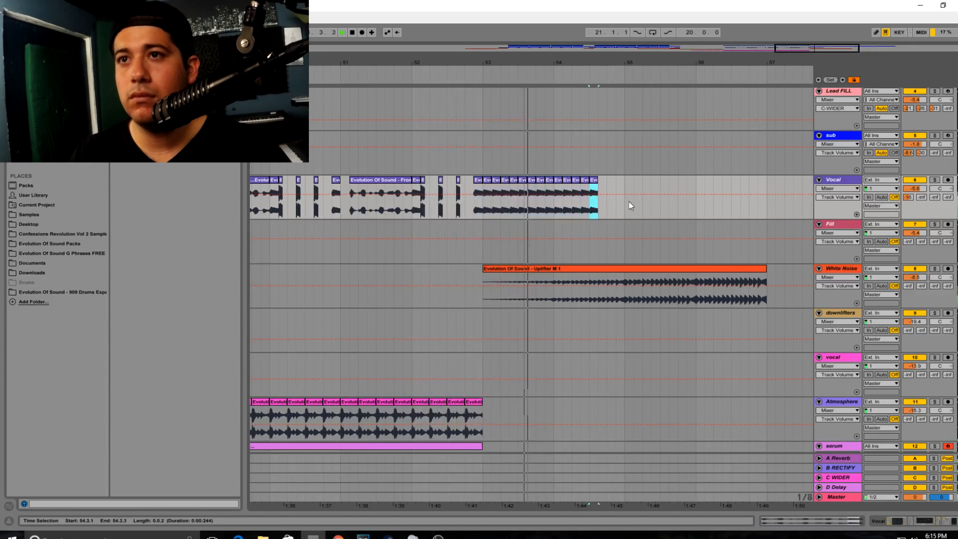
key(ctrl+d)
key(ctrl+d)
key(ctrl+d)
key(ctrl+d)
key(ctrl+d)
key(ctrl+d)
key(ctrl+d)
key(ctrl+d)
key(ctrl+d)
key(ctrl+d)
key(ctrl+d)
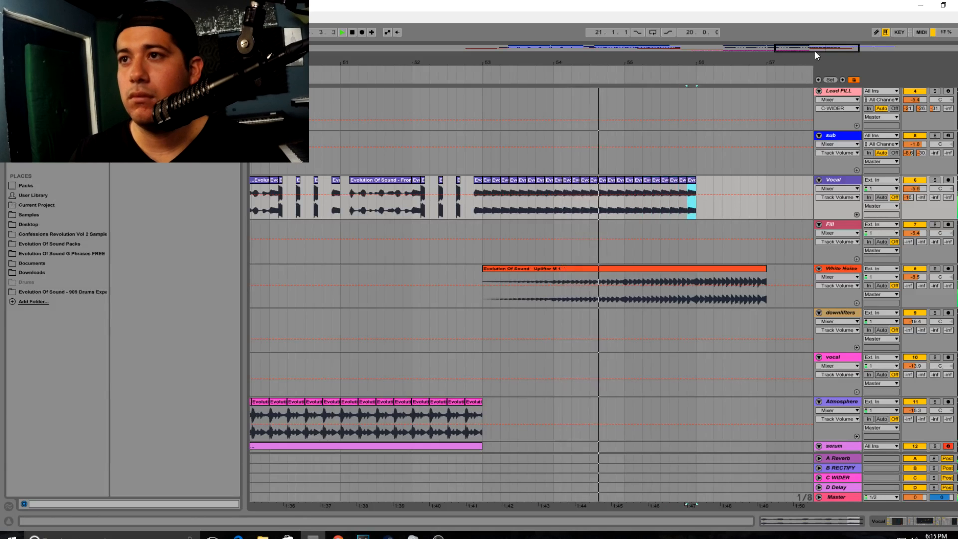
key(ctrl+d)
key(ctrl+d)
- Move the Uplifter clip on the White Noise track to bars 57 to 61 and play from bar 51
drag(814, 48, 815, 29)
click(577, 269)
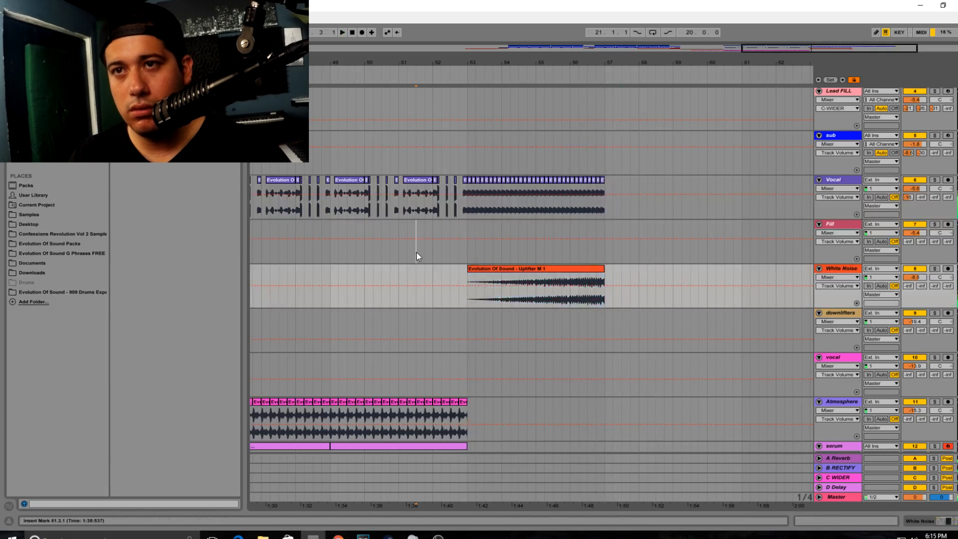
drag(531, 272, 667, 279)
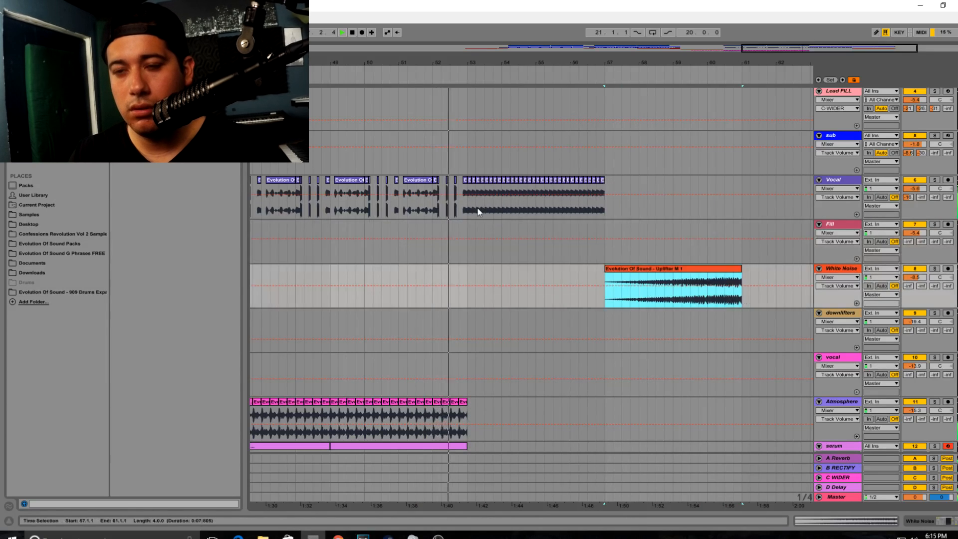
- Turn on band 8 in the Vocal track's EQ Eight as a high-cut filter at 22.0 kHz
click(852, 180)
scroll(772, 197, up, 4)
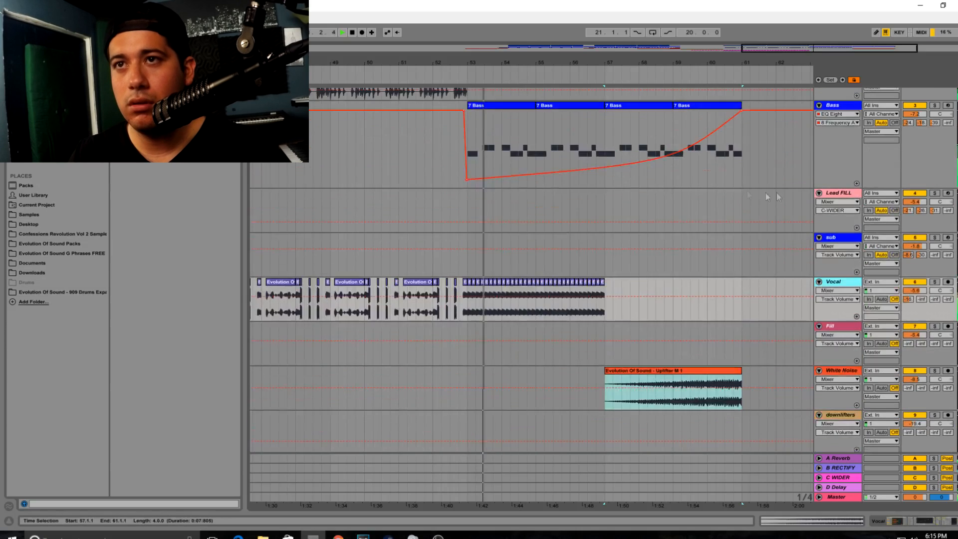
scroll(531, 306, down, 1)
double_click(833, 294)
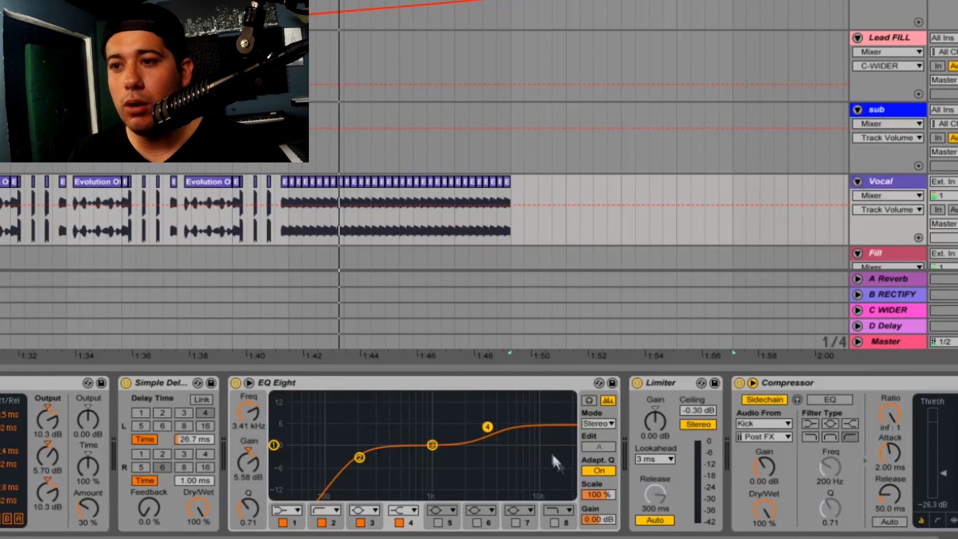
click(553, 522)
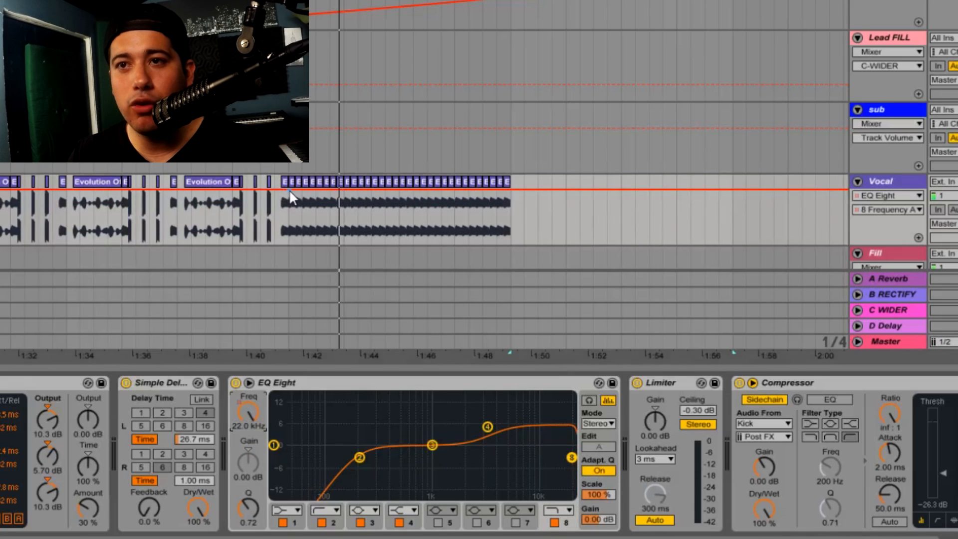
- Automate the Vocal track's EQ Eight 8 Frequency to drop at bar 53 and rise gradually to fully open at bar 61
drag(301, 190, 280, 233)
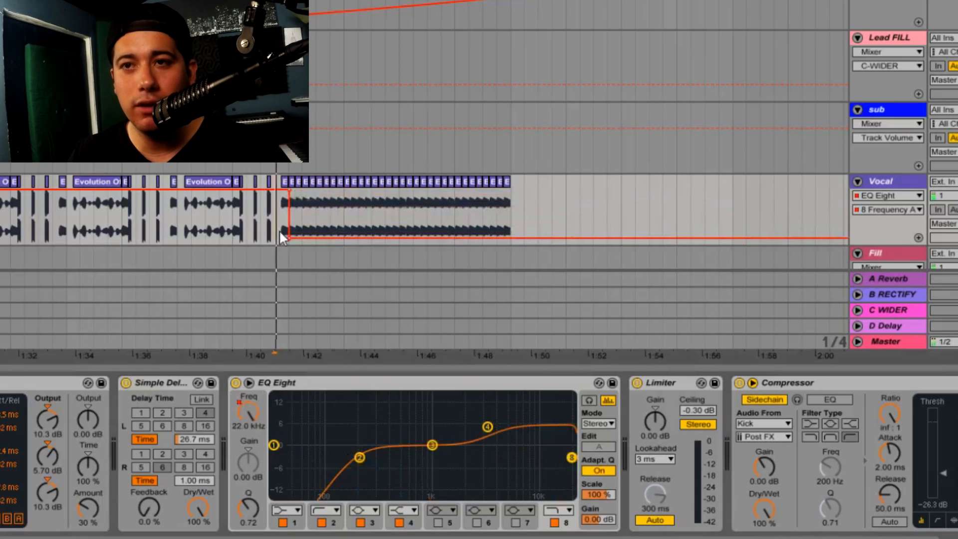
key(space)
drag(347, 237, 676, 190)
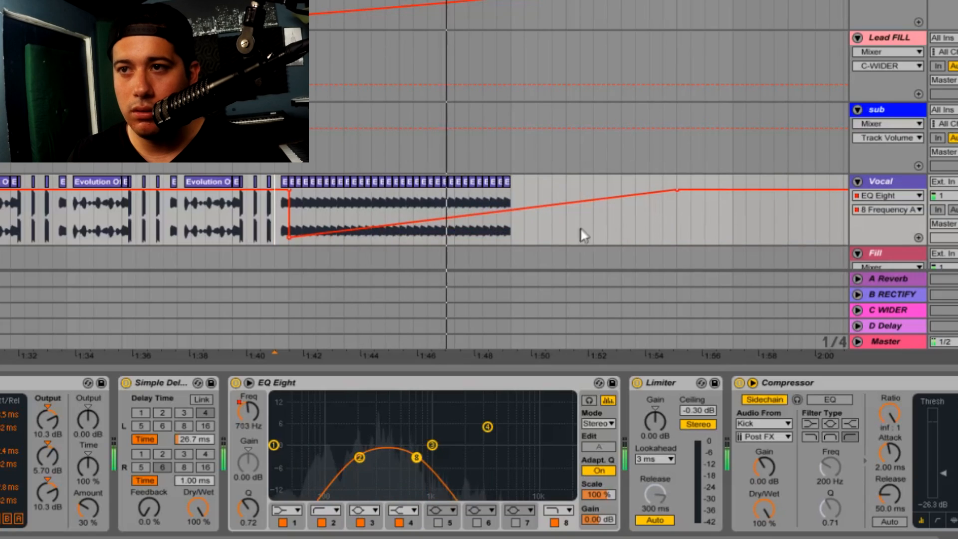
- Duplicate the vocal chop run of bars 53 to 57 and delete its last bar so it ends at bar 60
drag(510, 239, 288, 234)
key(ctrl+d)
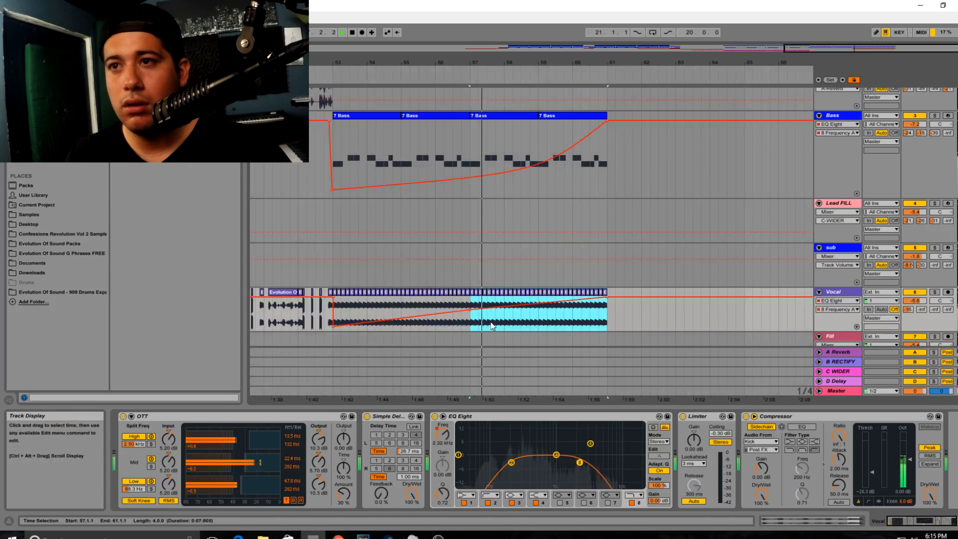
drag(609, 314, 575, 316)
key(Delete)
- End the Bass clip and its filter sweep at bar 60, and move the Uplifter one bar earlier to bars 56 to 60
drag(607, 121, 573, 116)
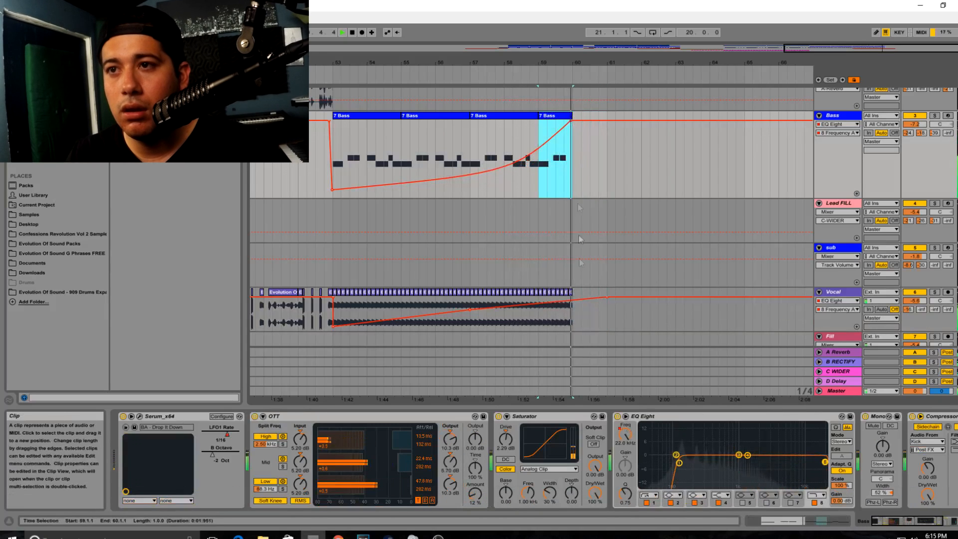
scroll(690, 293, down, 5)
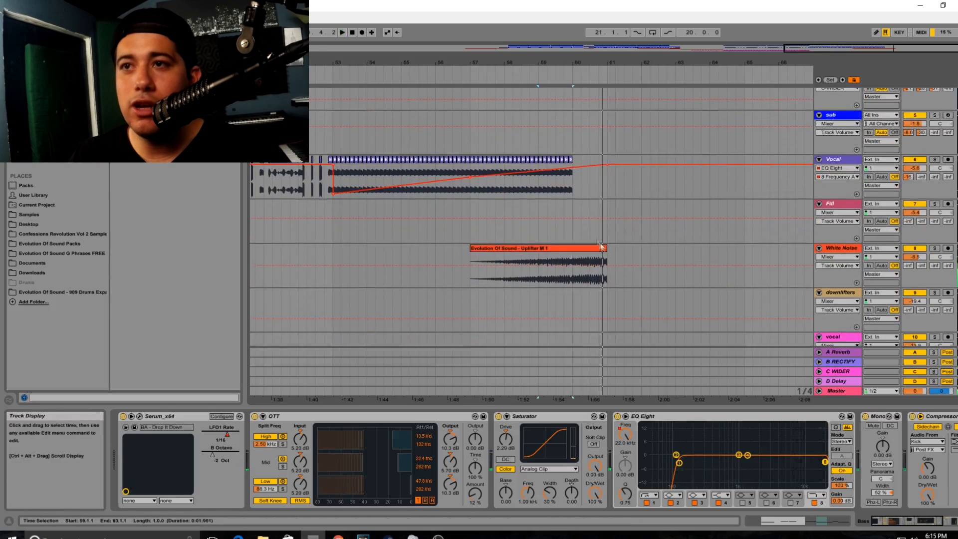
click(598, 247)
drag(553, 250, 518, 254)
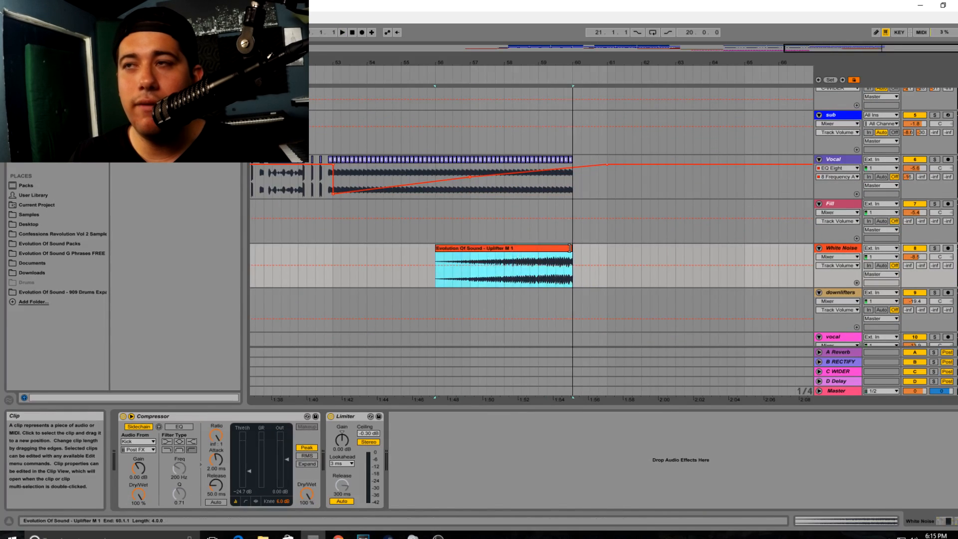
- Copy the drop section ending at bar 41 across all tracks and paste it after the build-up, starting at bar 60
drag(528, 63, 529, 30)
scroll(447, 223, up, 3)
click(440, 204)
key(space)
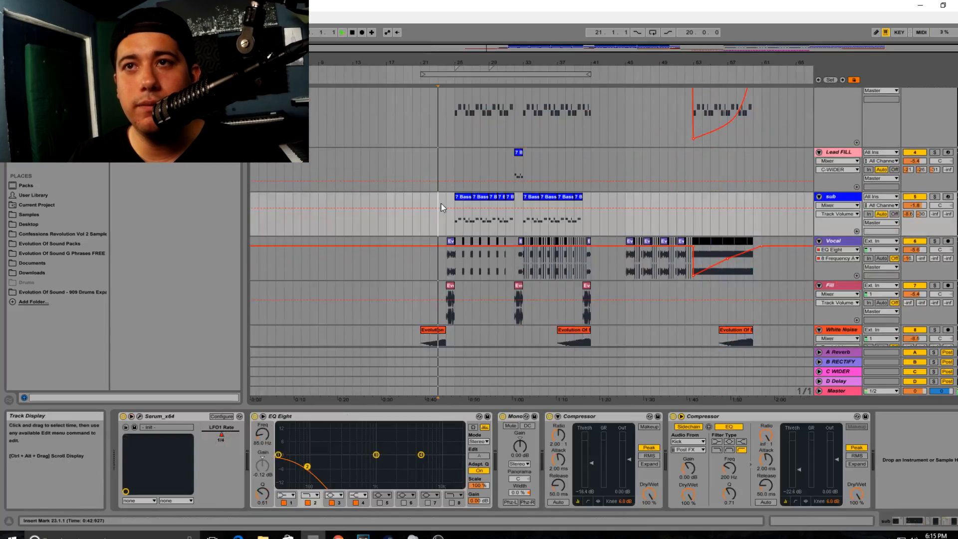
scroll(442, 208, up, 3)
drag(453, 111, 591, 379)
scroll(765, 127, down, 1)
scroll(766, 114, up, 1)
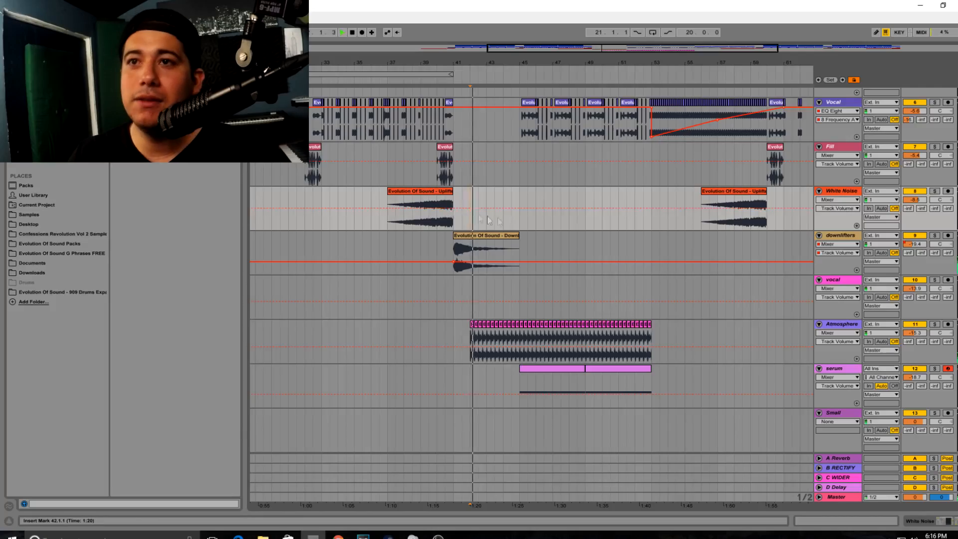
- Play the breakdown from bar 45 and review the track lanes through the build-up into the second drop
click(518, 220)
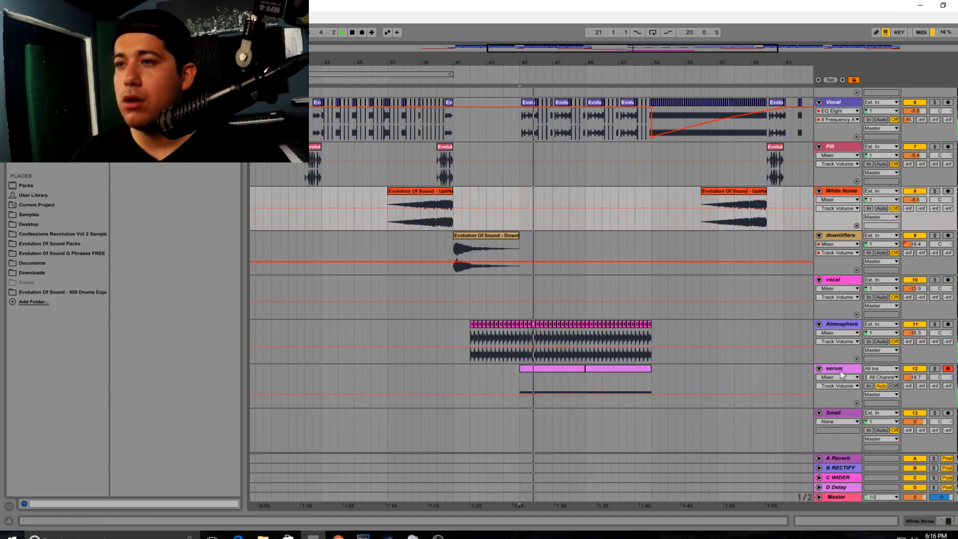
scroll(748, 339, up, 10)
drag(691, 62, 656, 77)
scroll(625, 284, down, 5)
scroll(623, 283, up, 2)
click(845, 313)
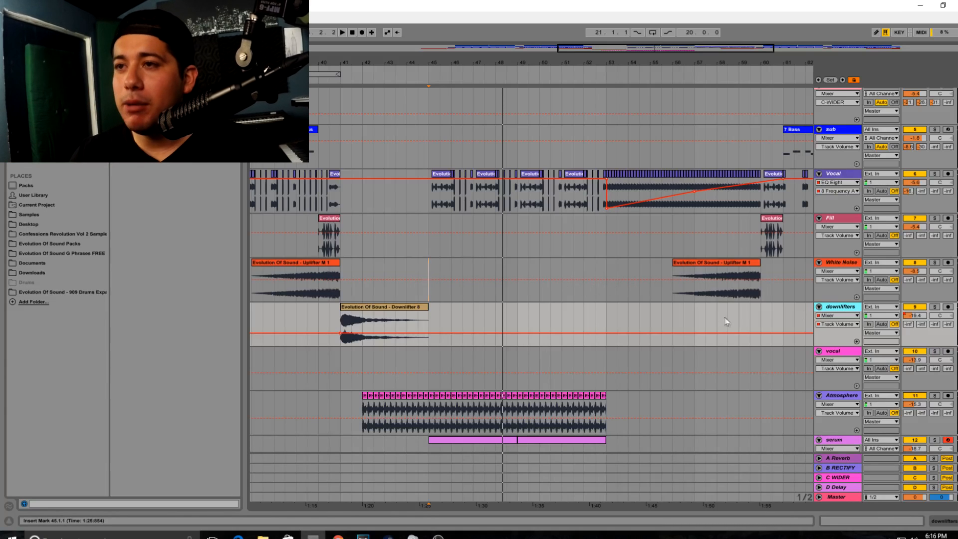
scroll(801, 344, down, 3)
scroll(544, 165, up, 5)
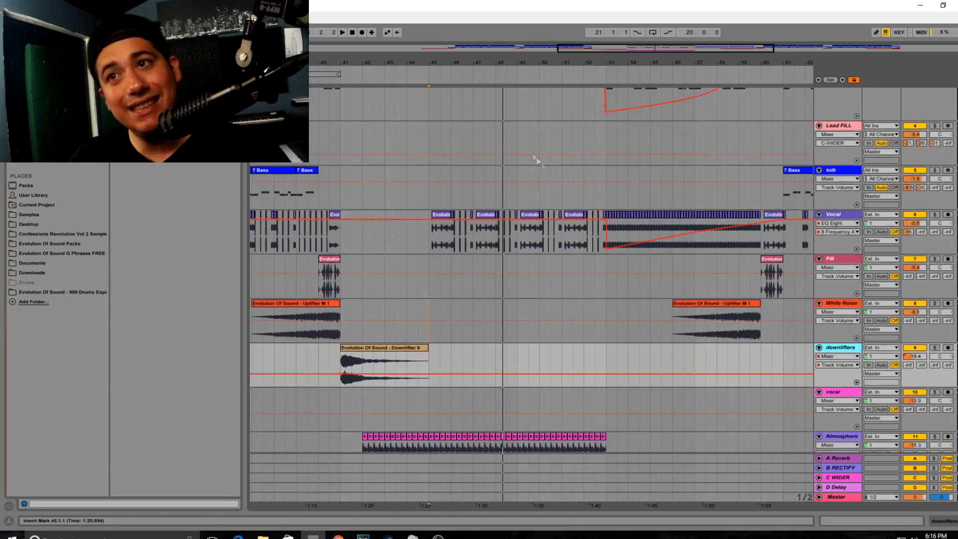
scroll(626, 215, up, 4)
click(627, 225)
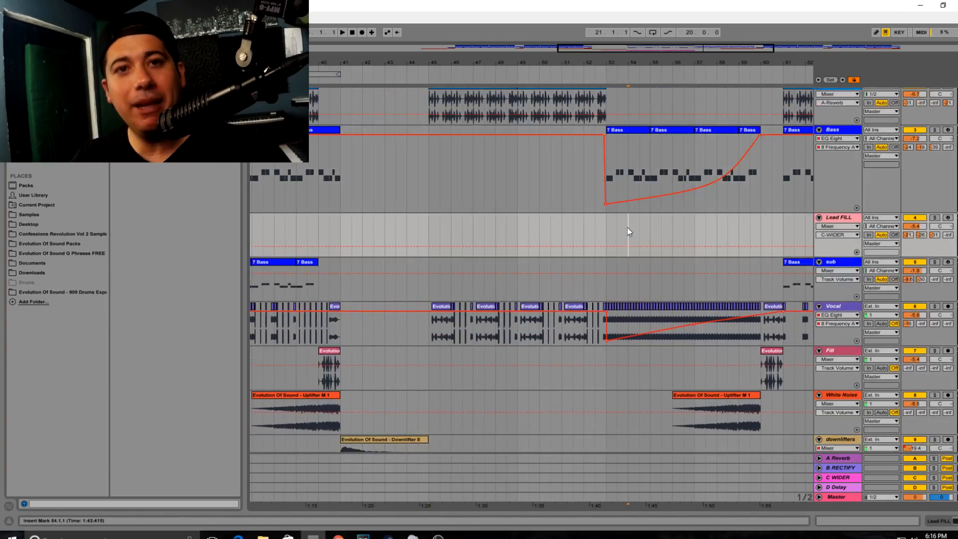
scroll(628, 249, down, 8)
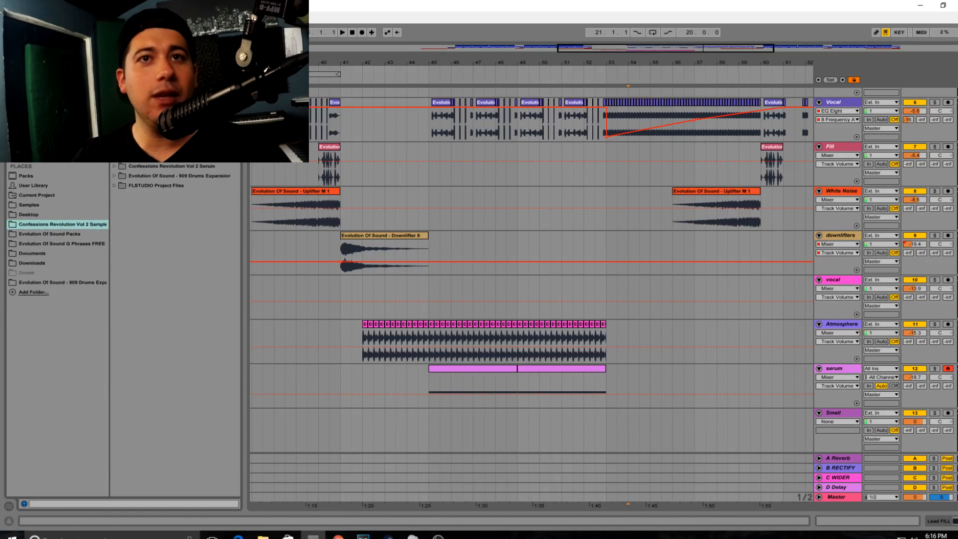
- Audition the medium uplifter samples and place Uplifter M 4 on the Small track from bar 49 to bar 53
click(126, 138)
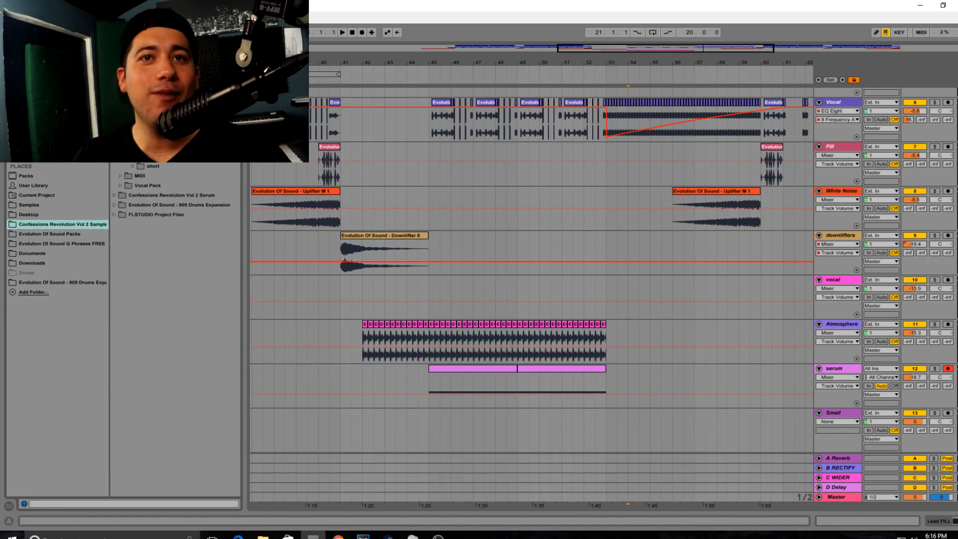
scroll(211, 283, up, 3)
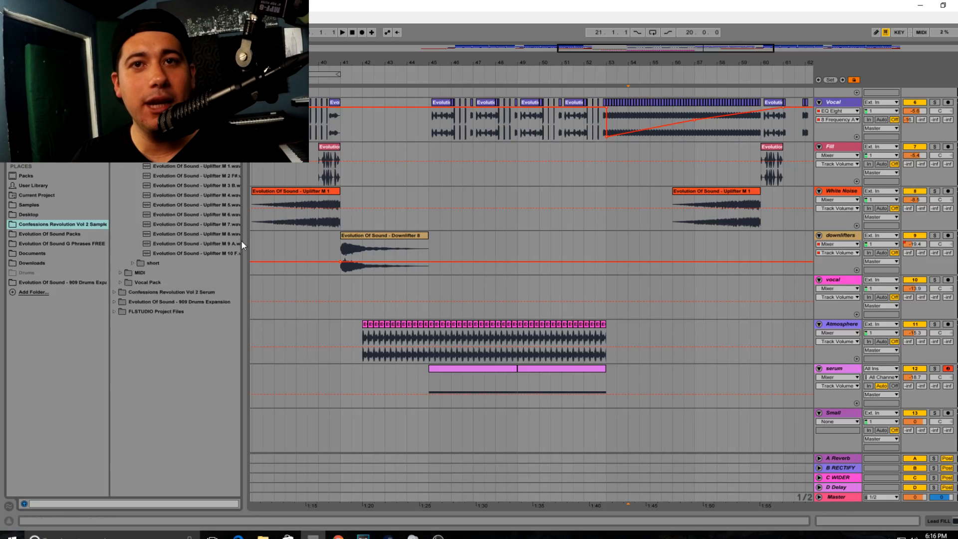
drag(242, 242, 287, 242)
click(219, 214)
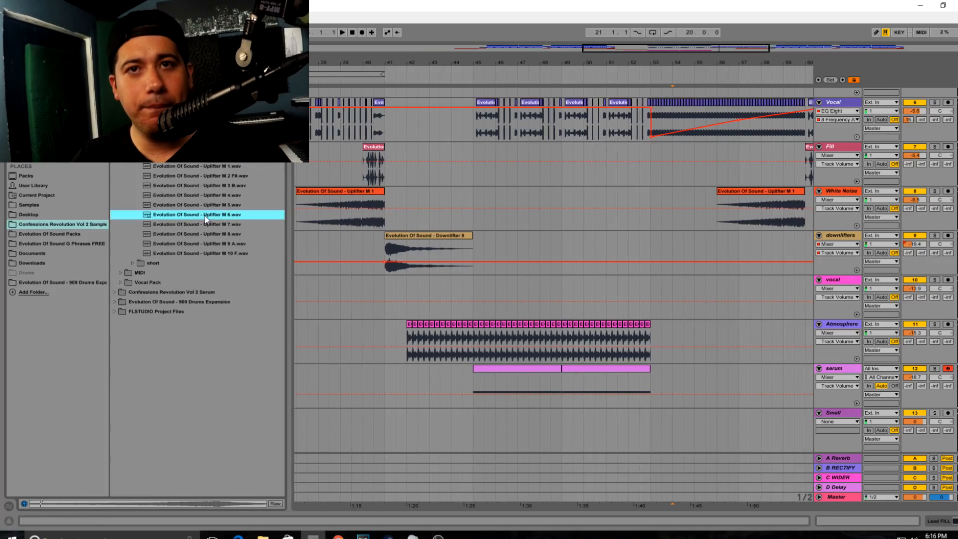
click(198, 196)
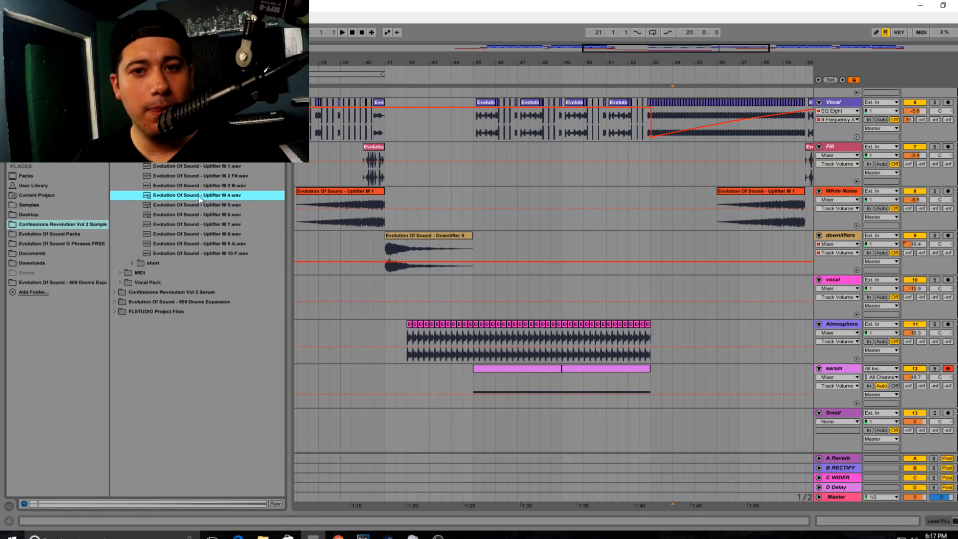
drag(197, 195, 630, 408)
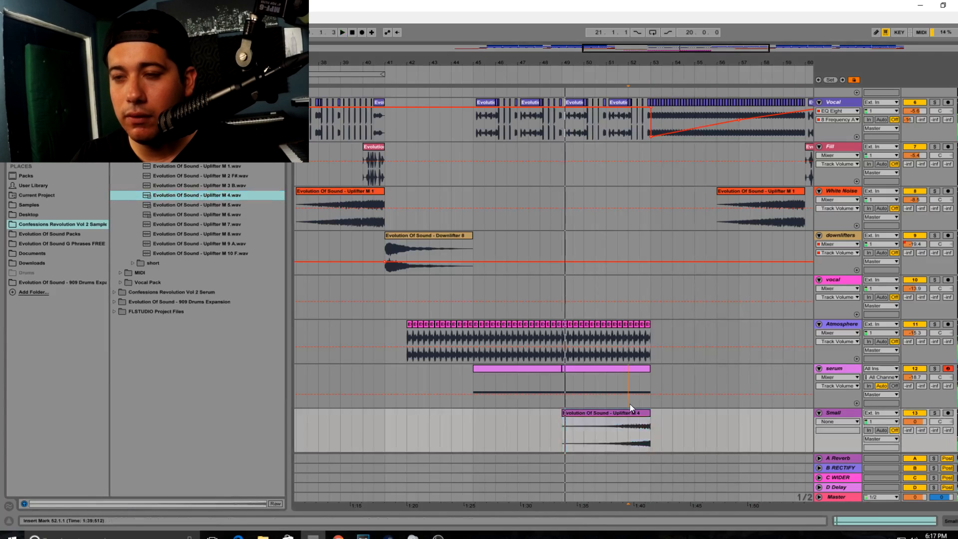
- Play the new uplifter into bar 53 and lower the Small track's volume to -11.2 dB
click(630, 405)
key(space)
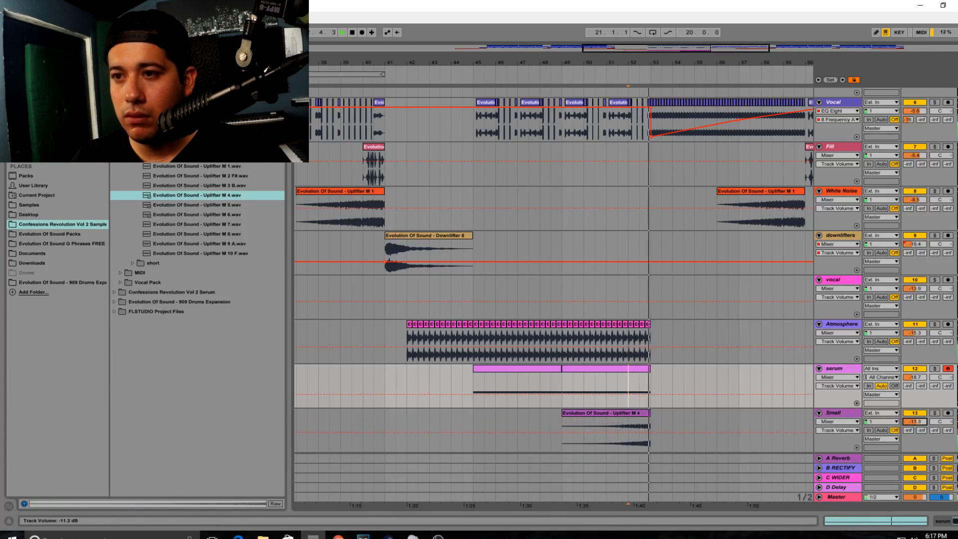
drag(914, 422, 914, 420)
key(space)
drag(668, 60, 618, 61)
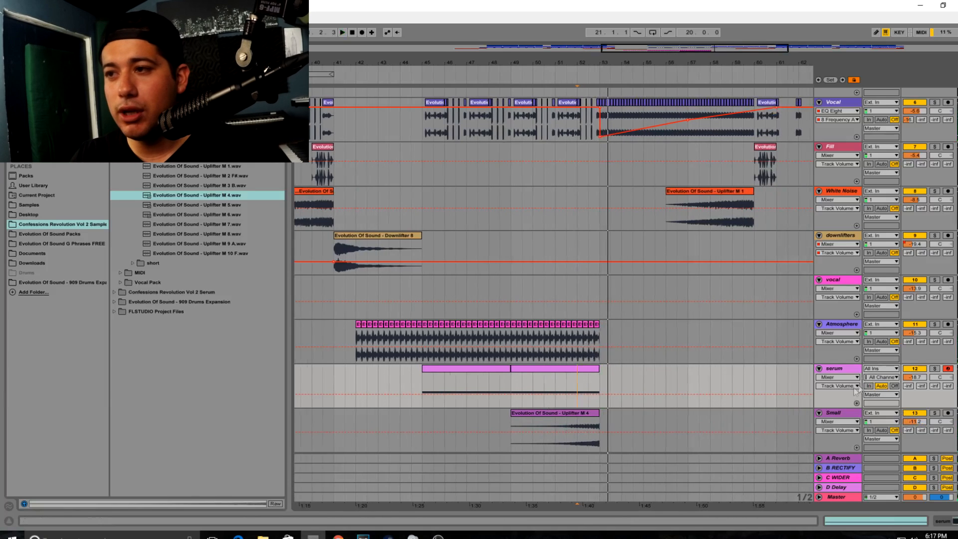
- Place a 909 cymbal sample at bar 53 on a new audio track and set that track's volume to -18.1 dB
click(833, 412)
key(ctrl+t)
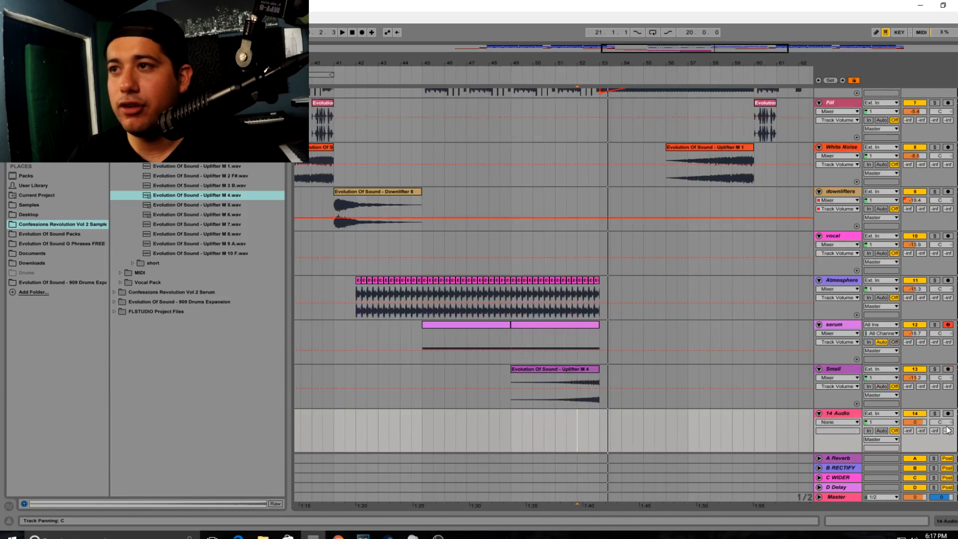
key(ctrl+f)
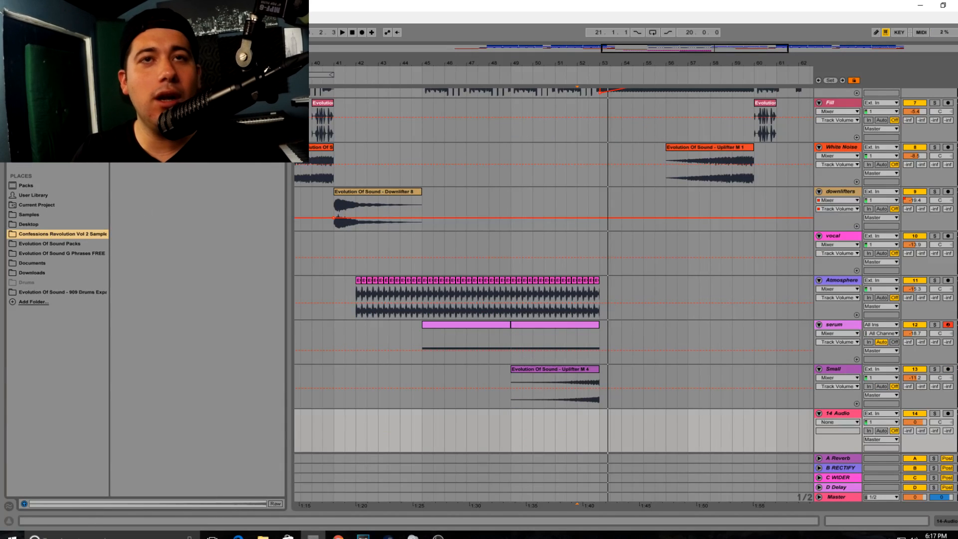
key(Escape)
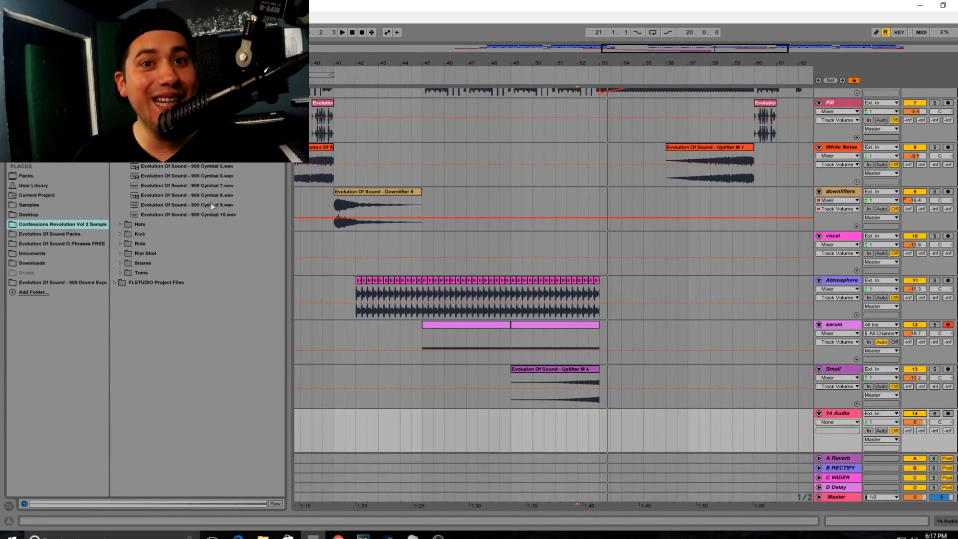
key(Down)
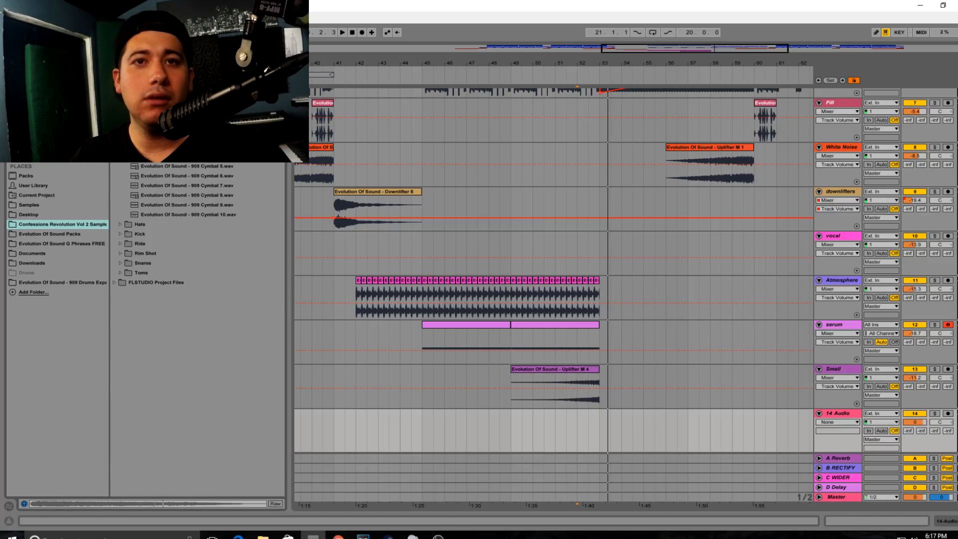
drag(195, 165, 606, 426)
key(space)
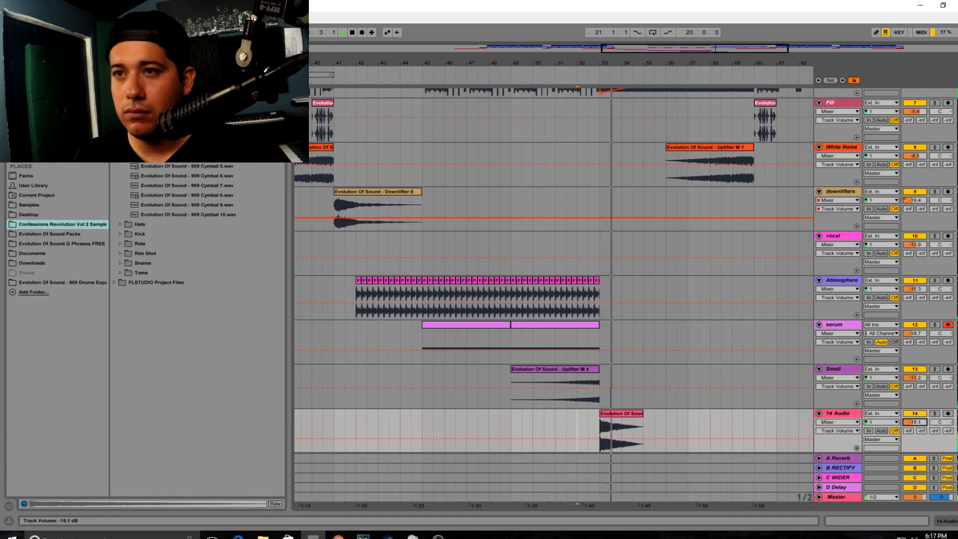
- Copy the Downlifter 8 clip from bar 41 to bar 53 on the downlifters track
scroll(660, 209, up, 2)
click(355, 281)
key(space)
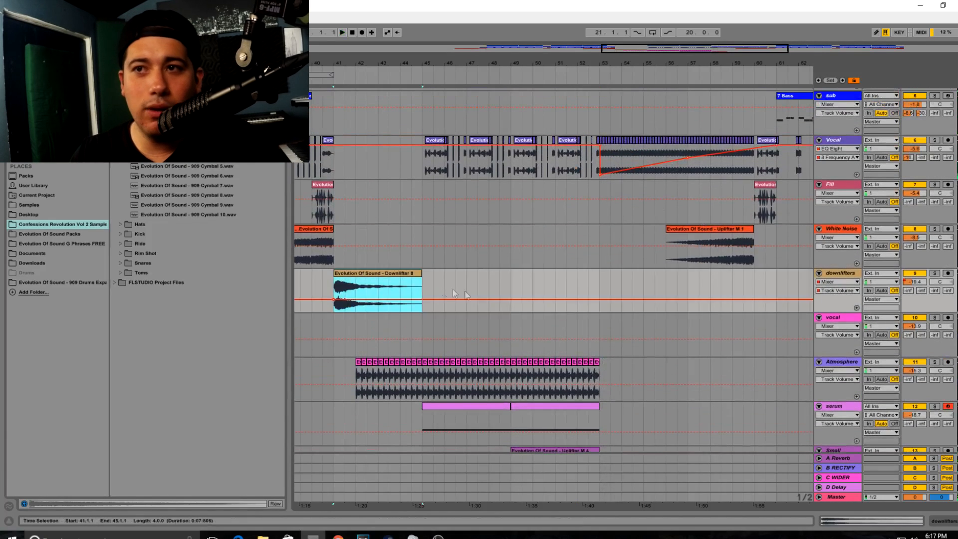
click(595, 281)
key(ctrl+v)
key(space)
- Play the transition from bar 52 and raise the Small track's volume to about -9 dB
click(581, 283)
key(space)
key(space)
scroll(675, 327, down, 1)
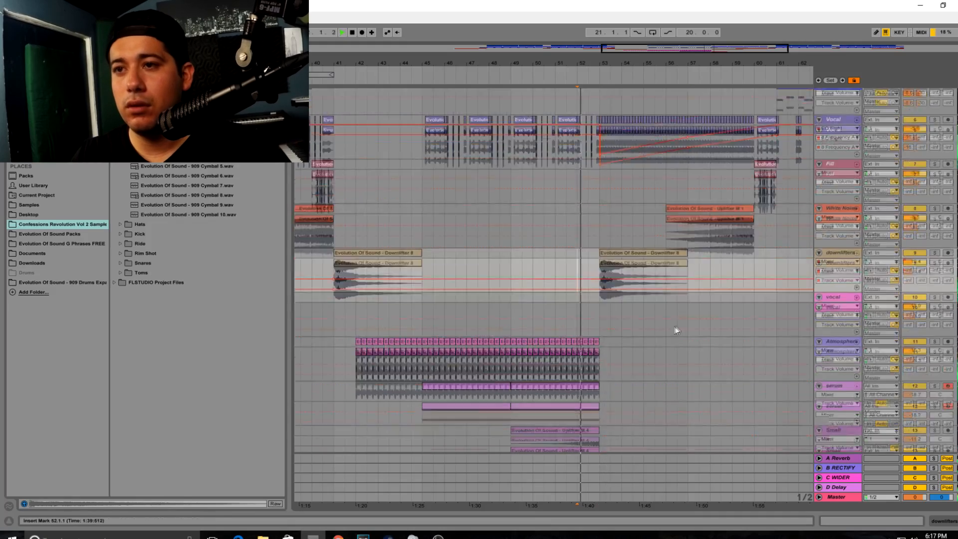
scroll(673, 329, down, 2)
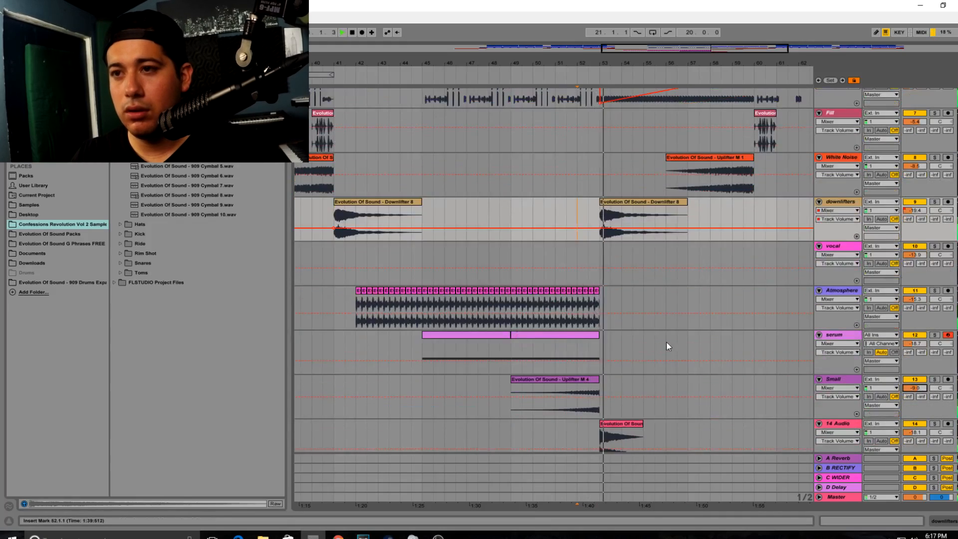
- Add an audio track below downlifters and name it Impact
scroll(686, 391, up, 3)
click(836, 318)
click(839, 271)
key(ctrl+t)
key(ctrl+r)
text(Impact)
key(Return)
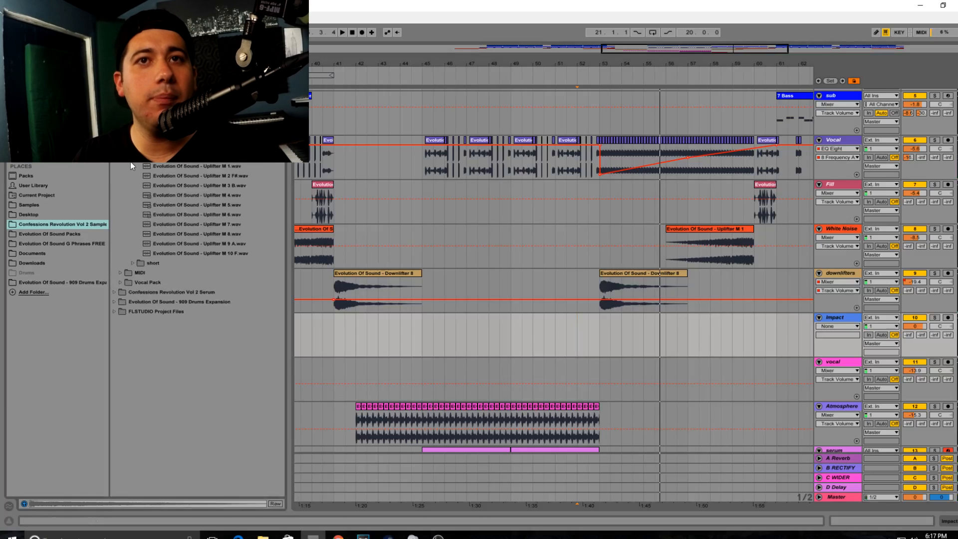
- Place the Impact 7 sample at bar 53 on the Impact track and lower the track's volume to -16.5 dB
click(144, 128)
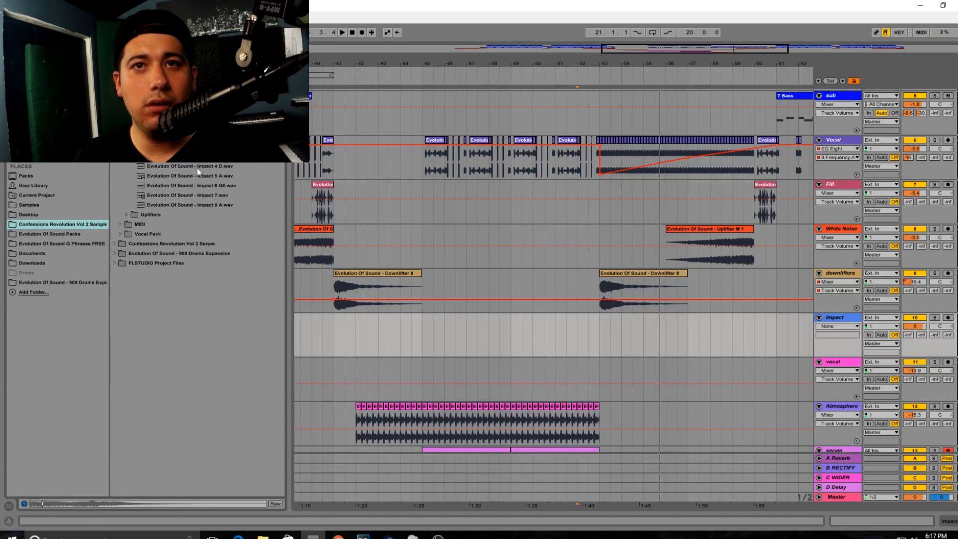
click(199, 195)
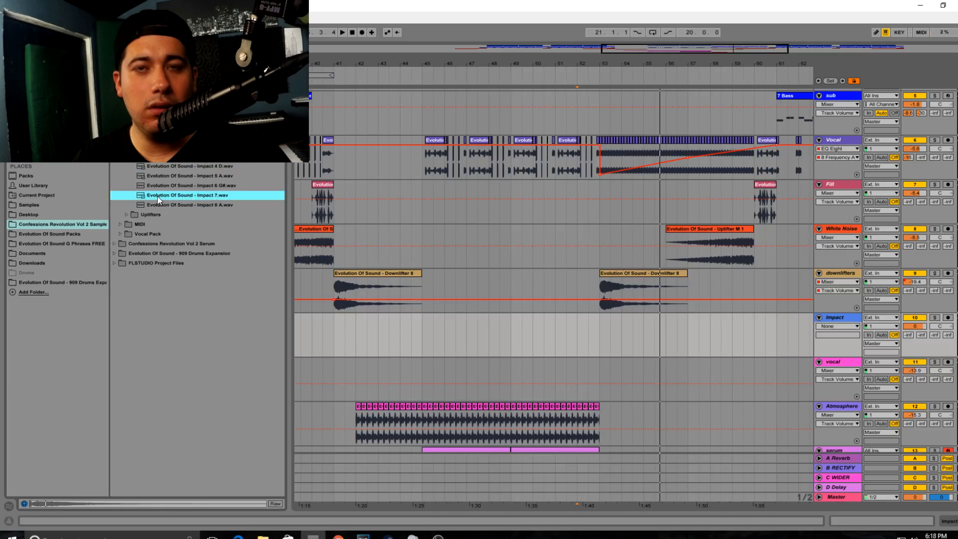
drag(157, 196, 603, 332)
click(585, 327)
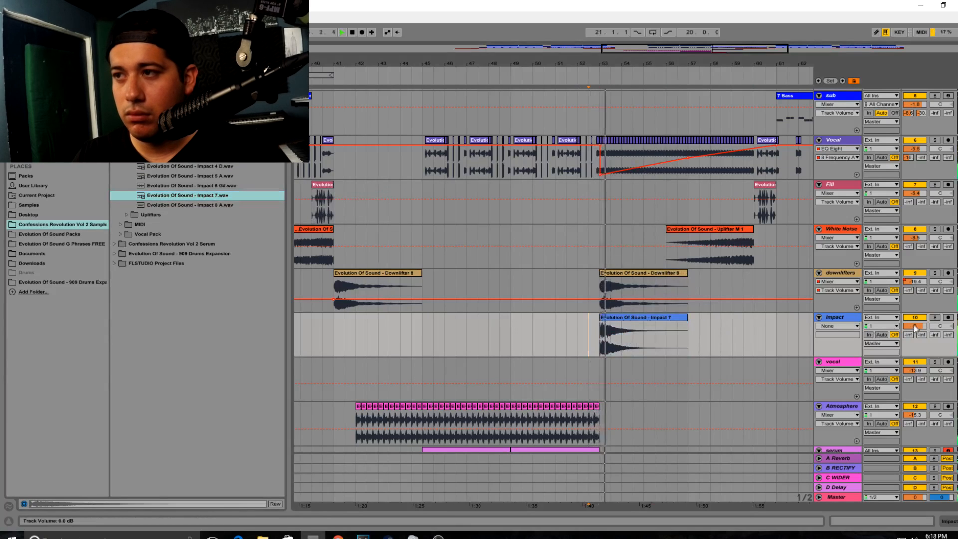
drag(917, 331, 917, 328)
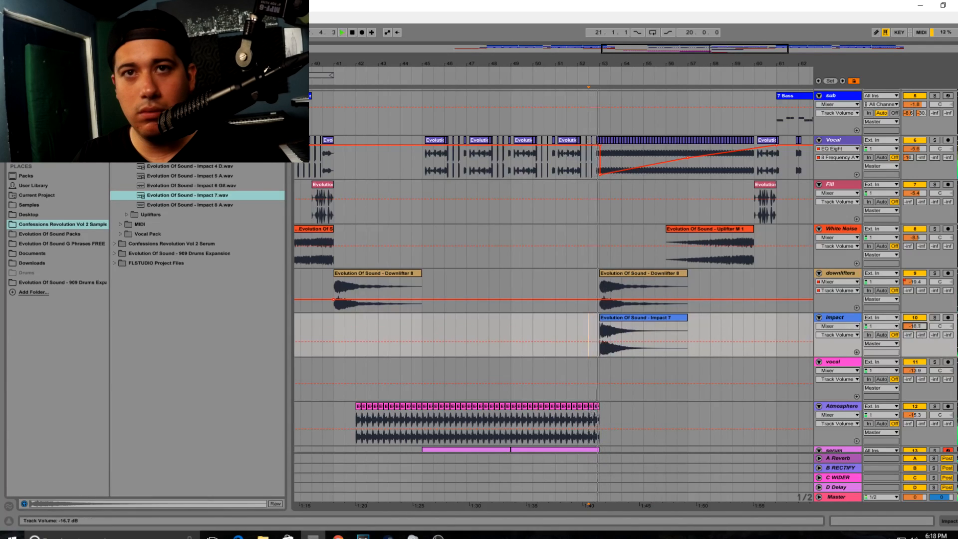
- Rename the White Noise track as Uplifter and add a second audio track below it, also named Uplifter
click(126, 128)
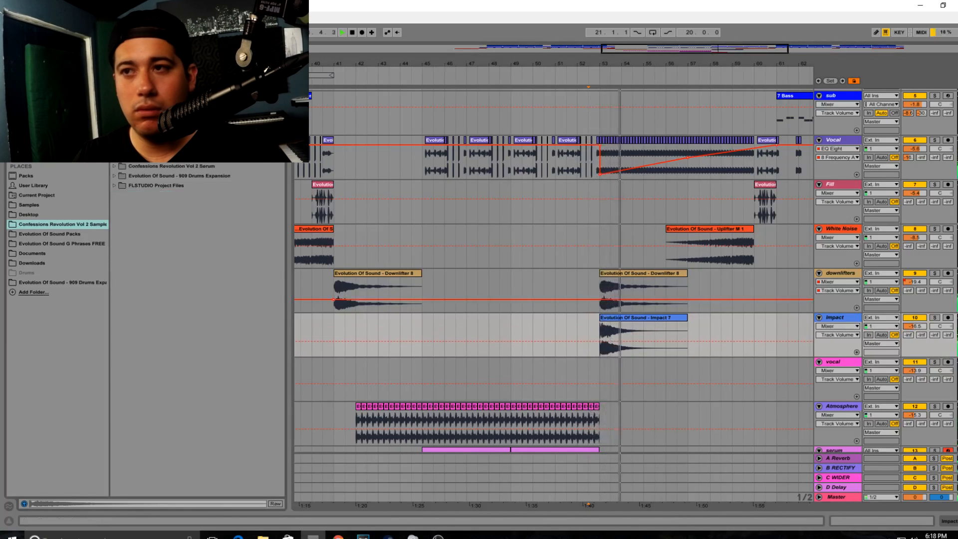
click(708, 239)
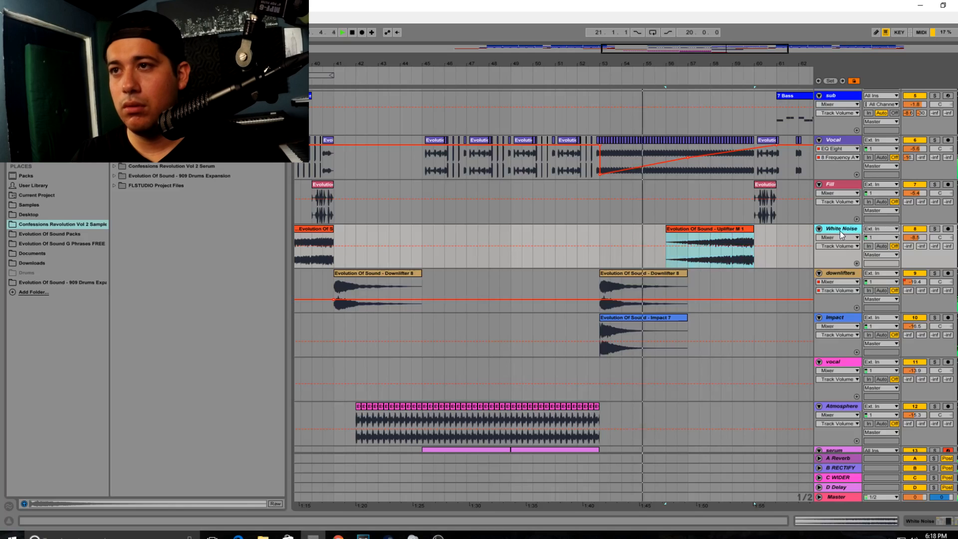
click(845, 231)
text(Uplifter)
key(Return)
key(ctrl+t)
key(ctrl+r)
text(Uplifter)
key(Return)
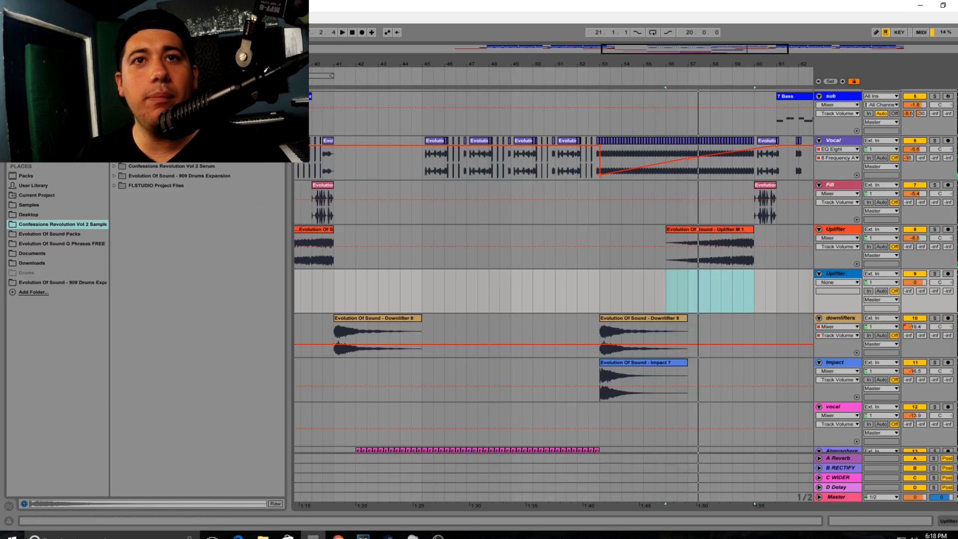
- Place the long Uplifter L 4 sample from bar 53 to bar 61 on the new Uplifter track and lower its volume
scroll(197, 250, up, 5)
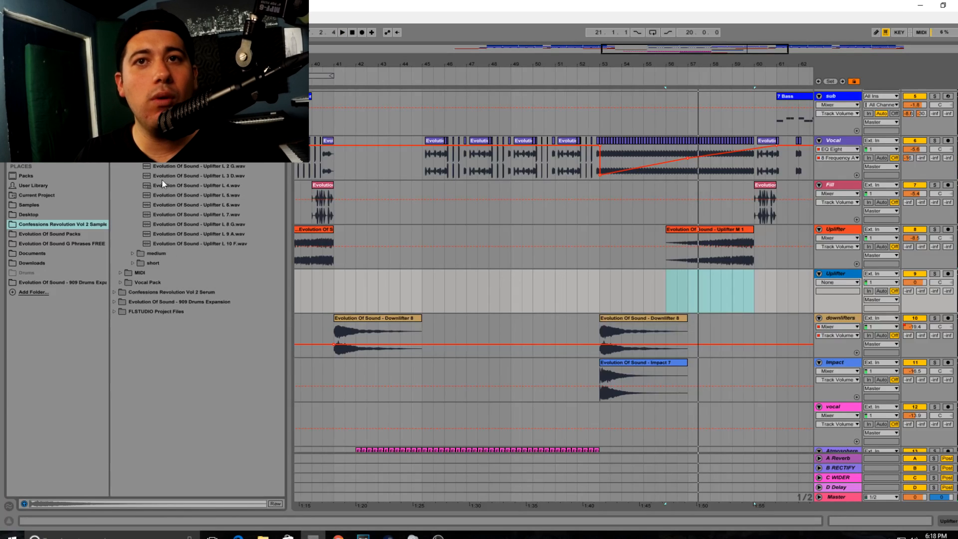
drag(210, 188, 647, 305)
click(648, 304)
key(space)
click(743, 274)
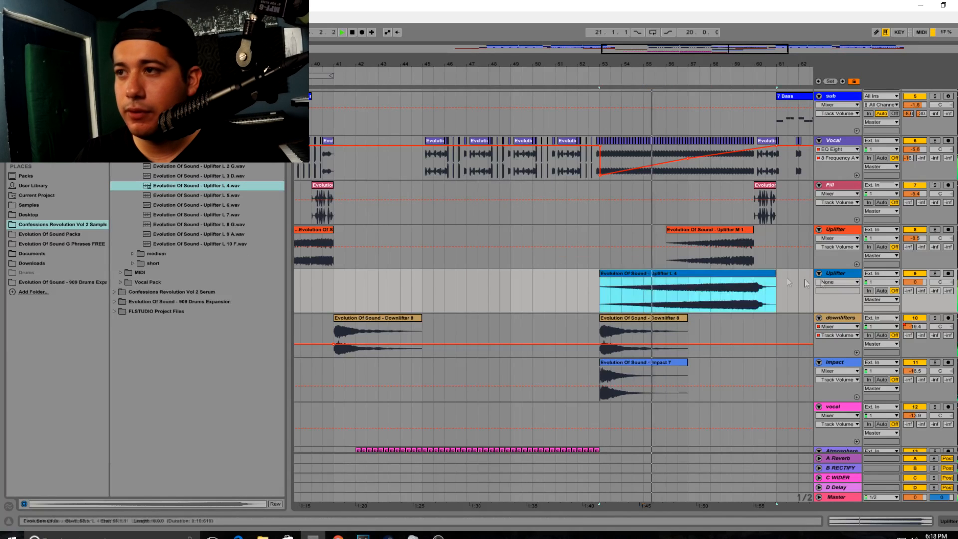
drag(916, 283, 915, 299)
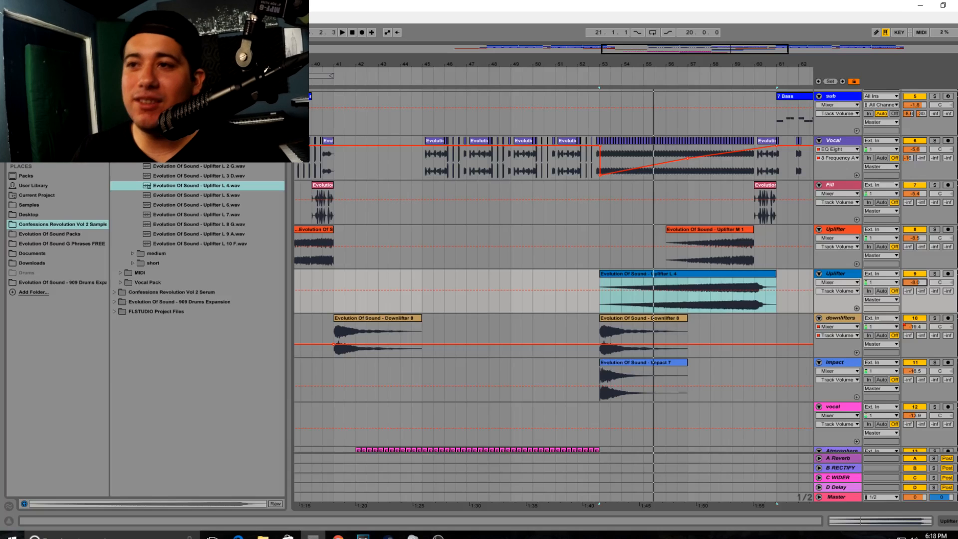
- Play the build-up from bar 53 to hear the two layered uplifters together
click(688, 290)
mouse_move(704, 230)
mouse_down()
mouse_move(726, 231)
mouse_move(705, 231)
mouse_up()
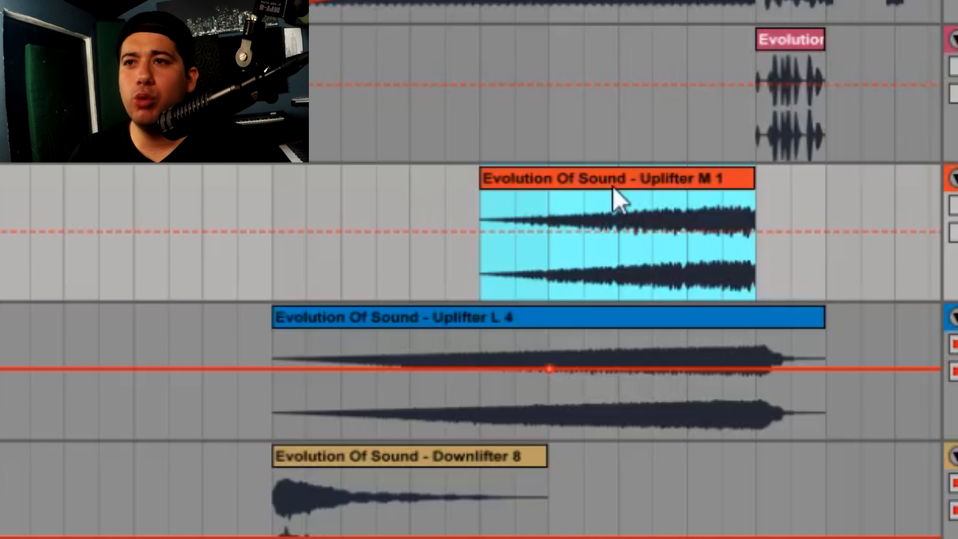
click(223, 161)
click(271, 148)
key(space)
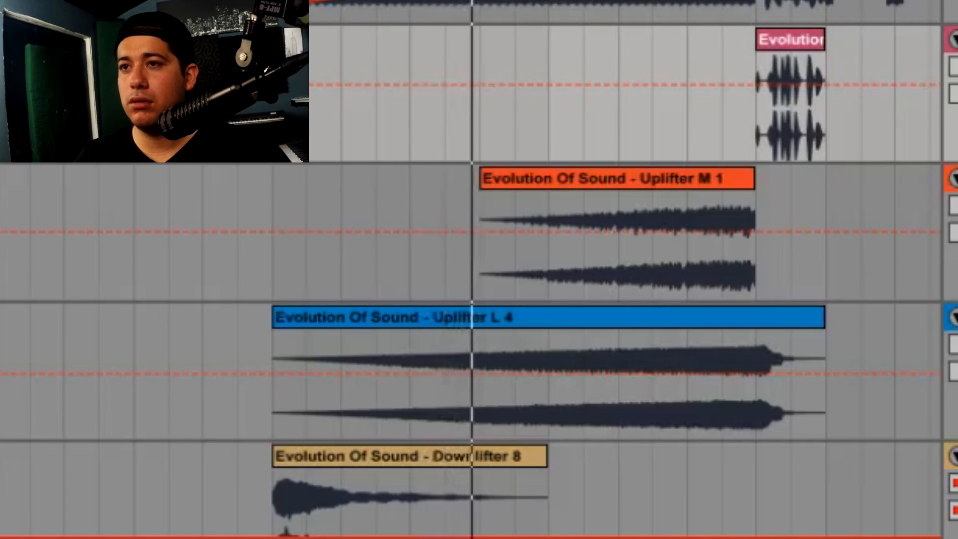
- Trim the end of the Uplifter L 4 clip back to bar 60, where the Fill clip begins
click(648, 318)
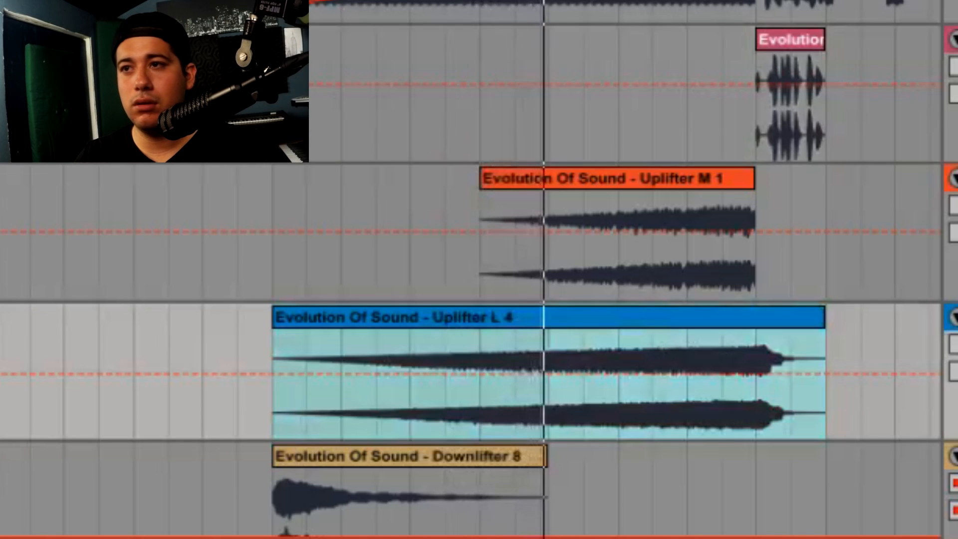
drag(894, 325, 763, 330)
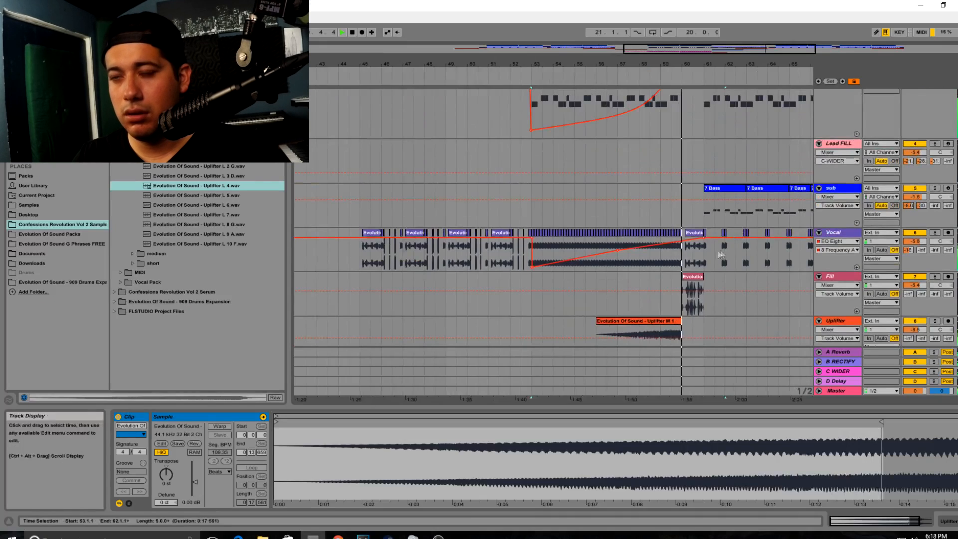
- Stop playback and consolidate the chopped Vocal clips from bar 53 to bar 60 into one clip
click(684, 256)
drag(683, 256, 531, 266)
key(space)
key(ctrl+j)
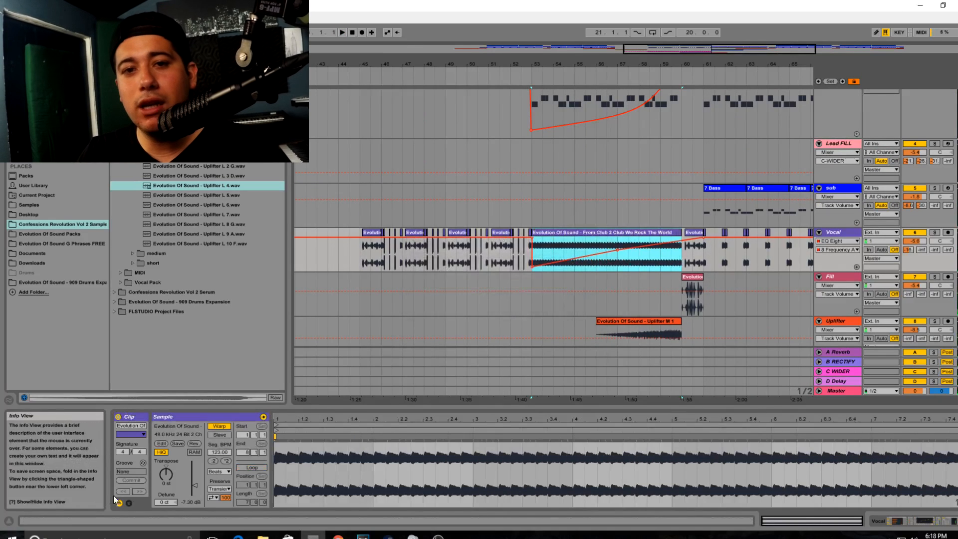
- Show the consolidated vocal clip's envelopes and draw a Transposition envelope rising steadily from 0 across the whole clip
click(128, 503)
click(129, 503)
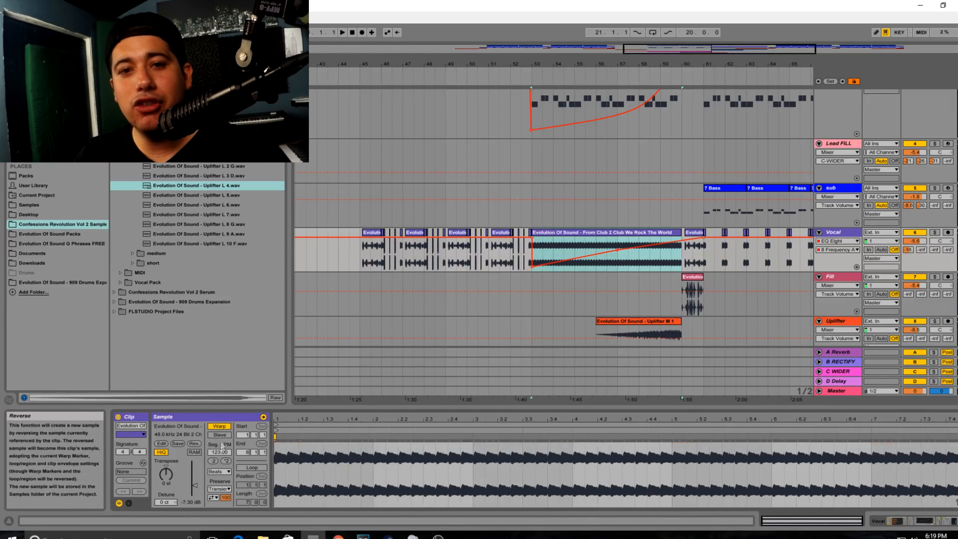
click(129, 504)
click(294, 435)
click(290, 450)
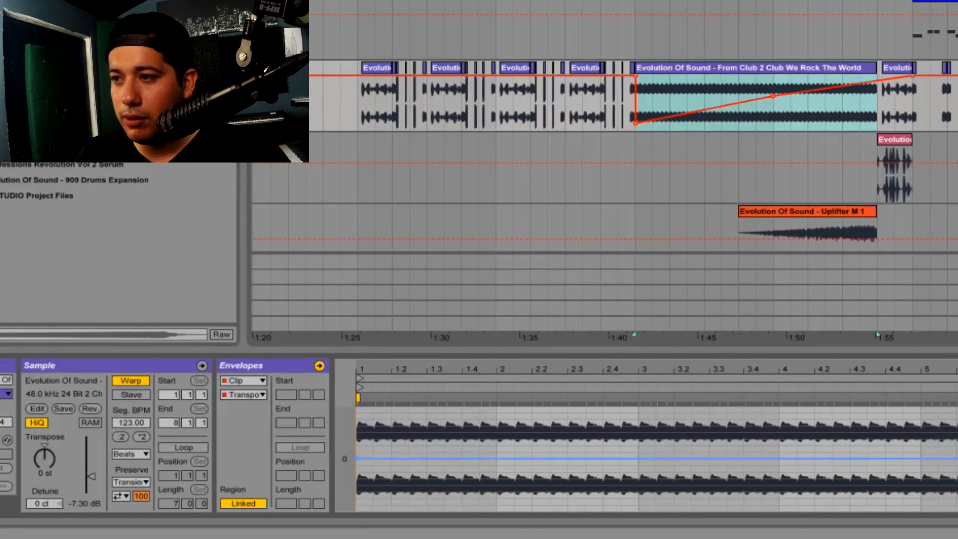
drag(957, 458, 957, 426)
- Change the vocal clip's warp mode to Complex Pro and play the pitch rise again
key(space)
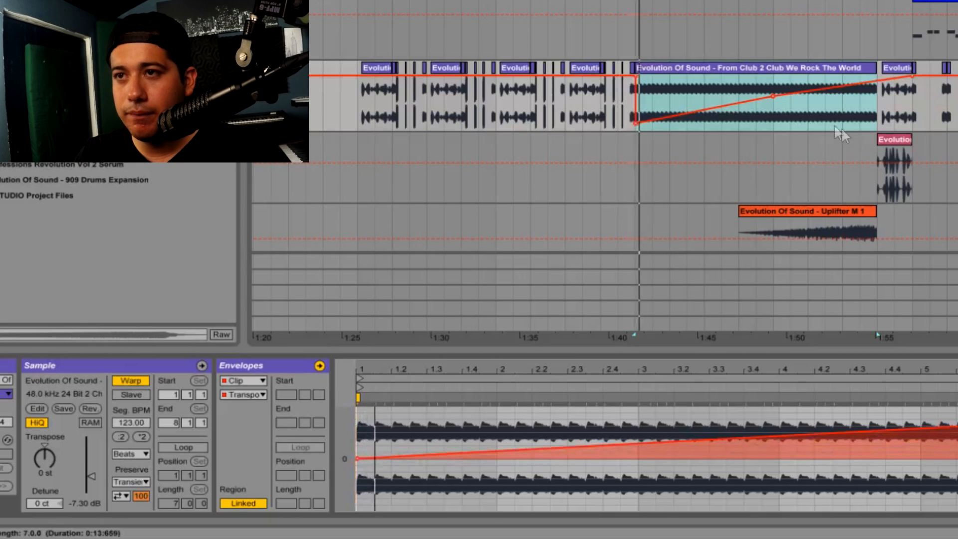
click(142, 455)
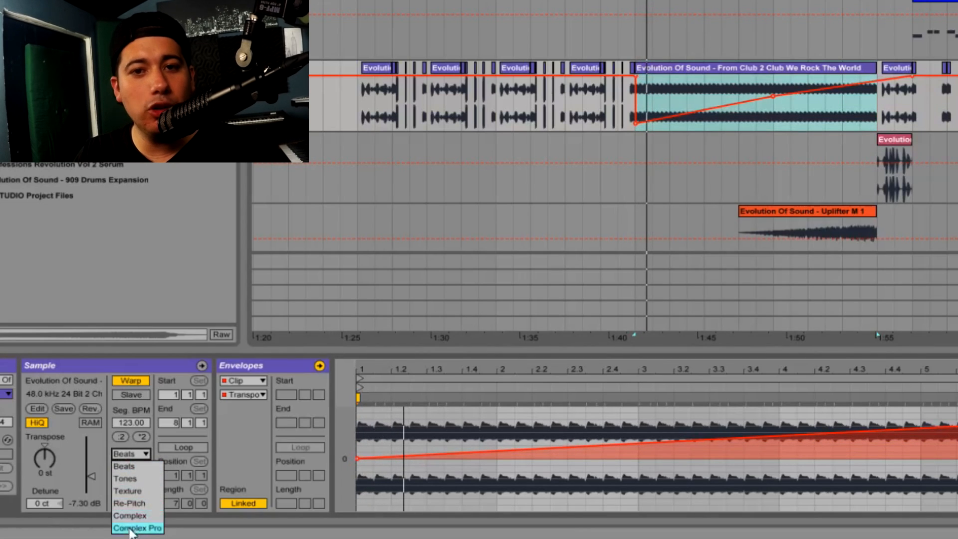
click(132, 528)
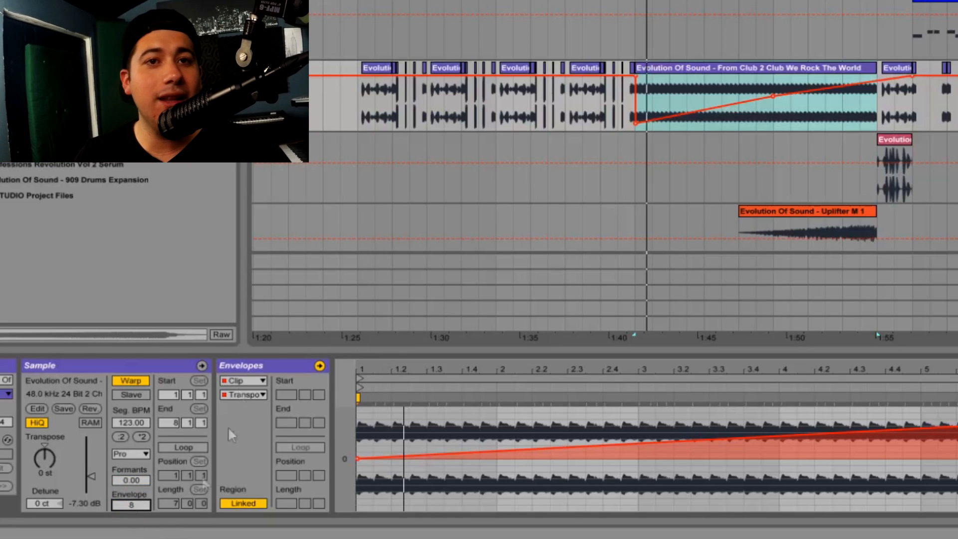
click(738, 125)
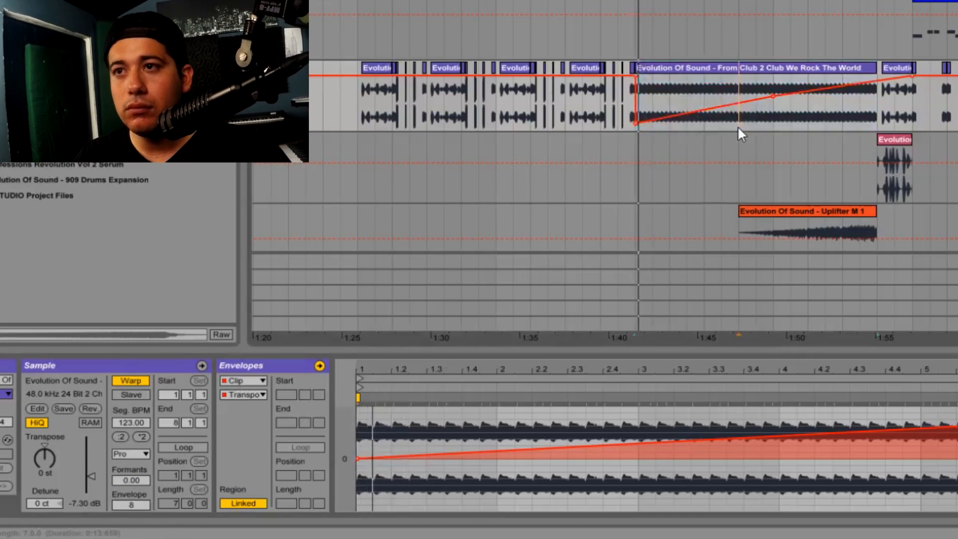
click(808, 120)
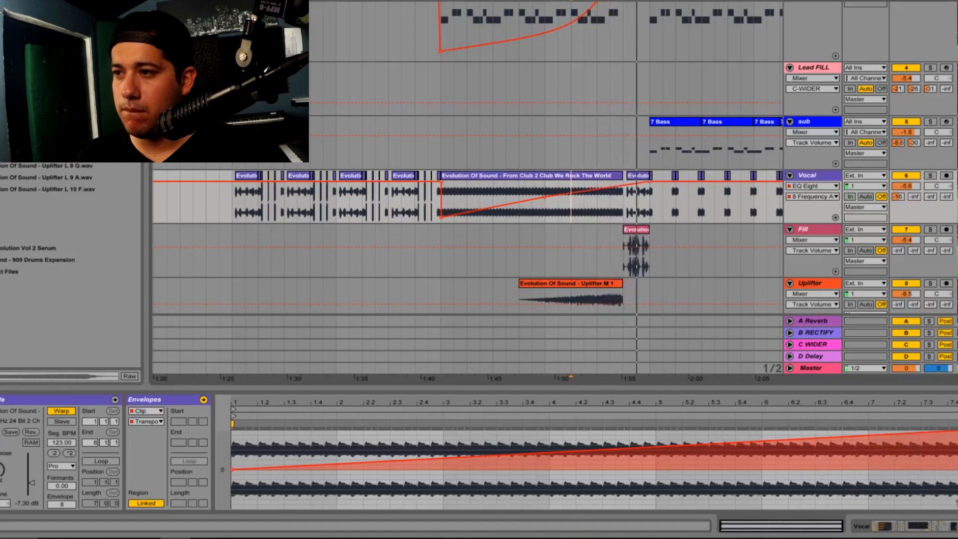
- Enlarge the clip view, lower the end of the vocal's transposition ramp to about +30 semitones, and hide the clip view
drag(957, 389, 957, 266)
drag(957, 309, 957, 306)
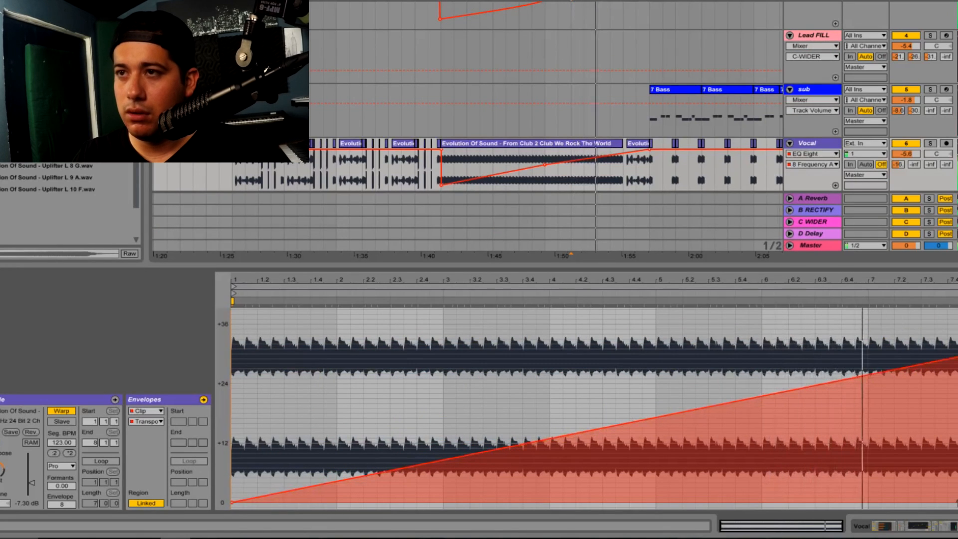
click(957, 526)
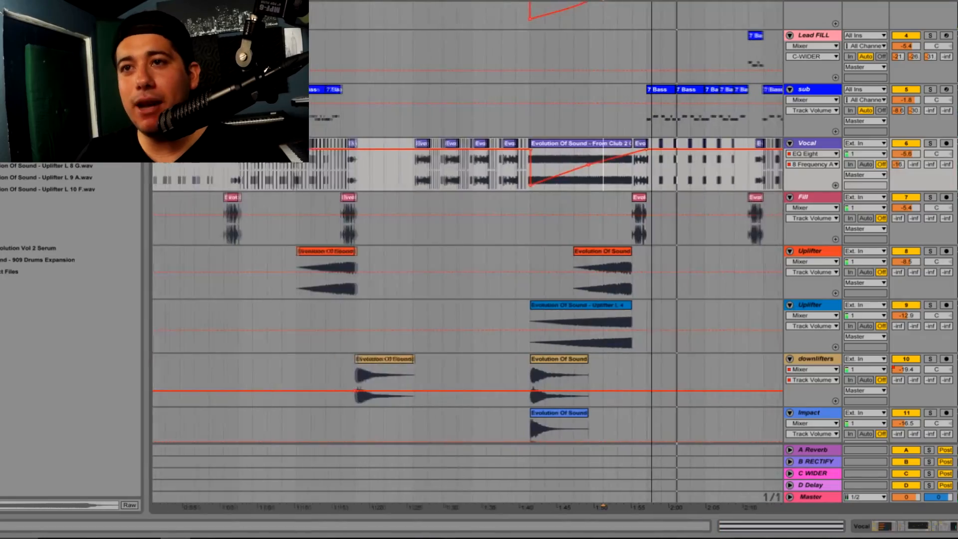
- Add the Endless Smile plug-in at the start of the Master track's device chain, before OTT, and close its window
scroll(615, 239, up, 5)
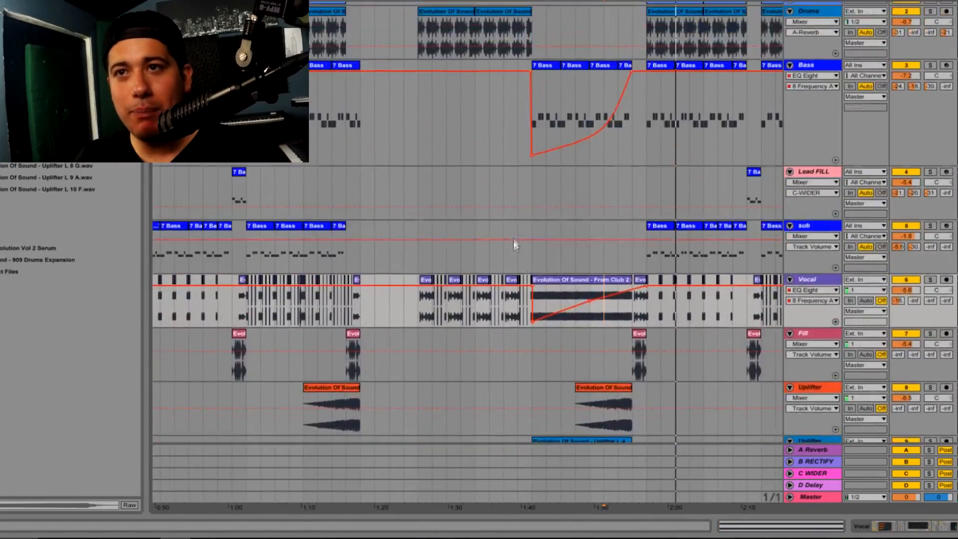
click(364, 123)
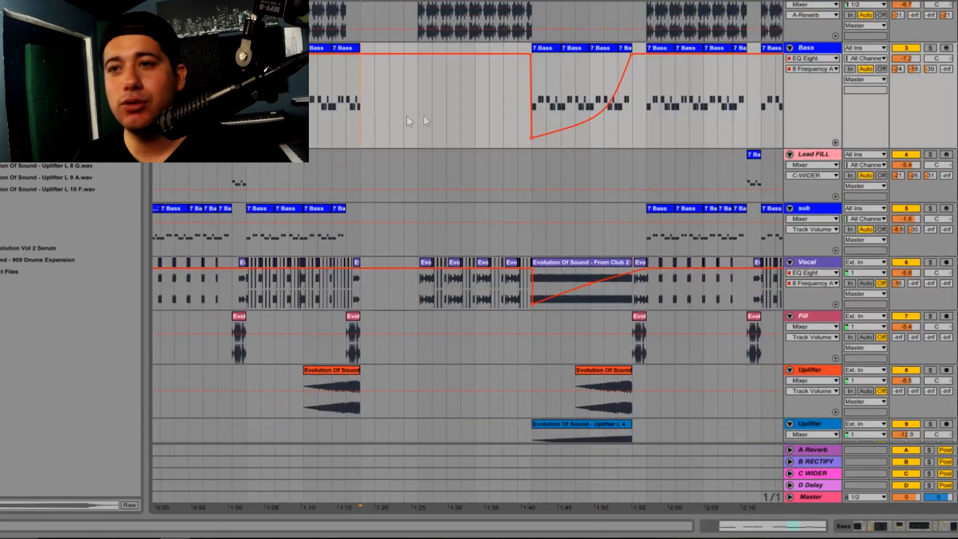
scroll(472, 235, down, 8)
scroll(498, 298, down, 1)
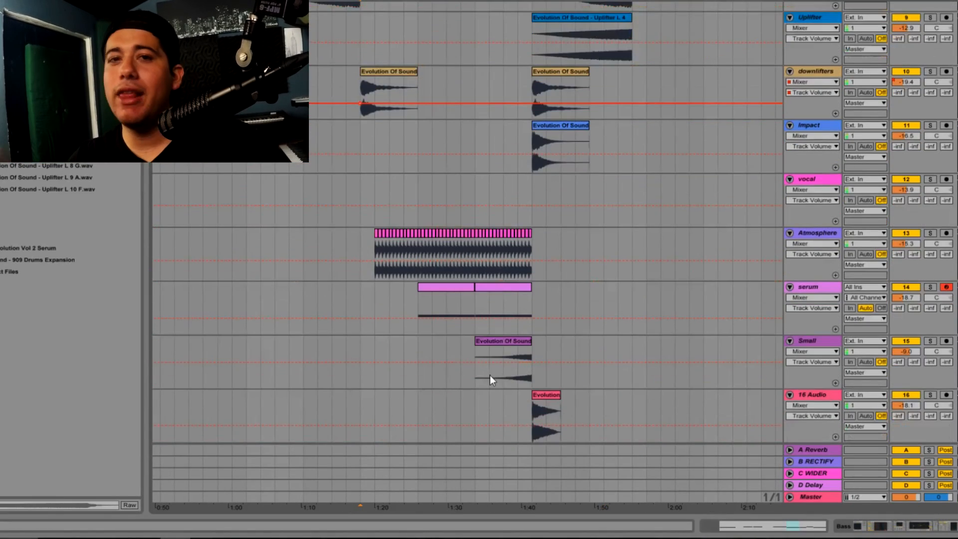
key(Tab)
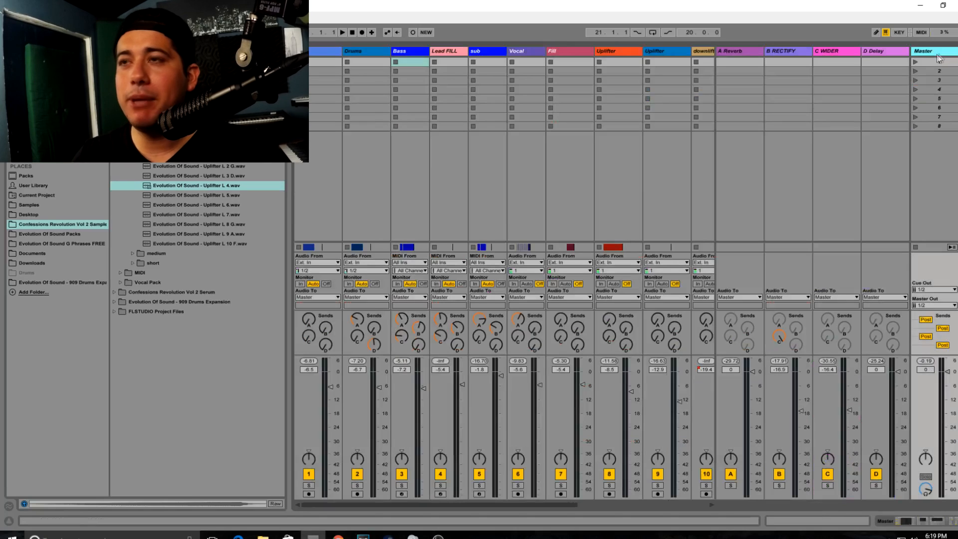
click(935, 54)
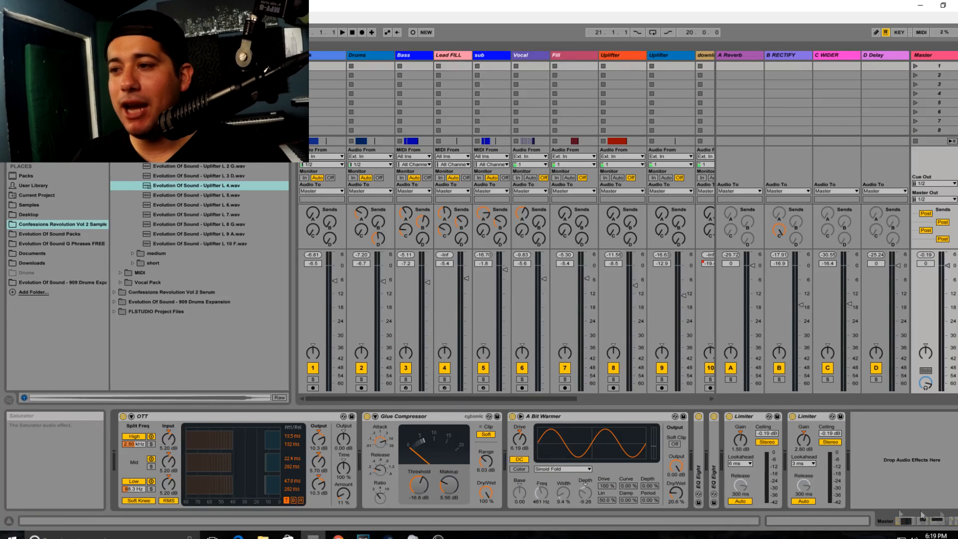
click(28, 132)
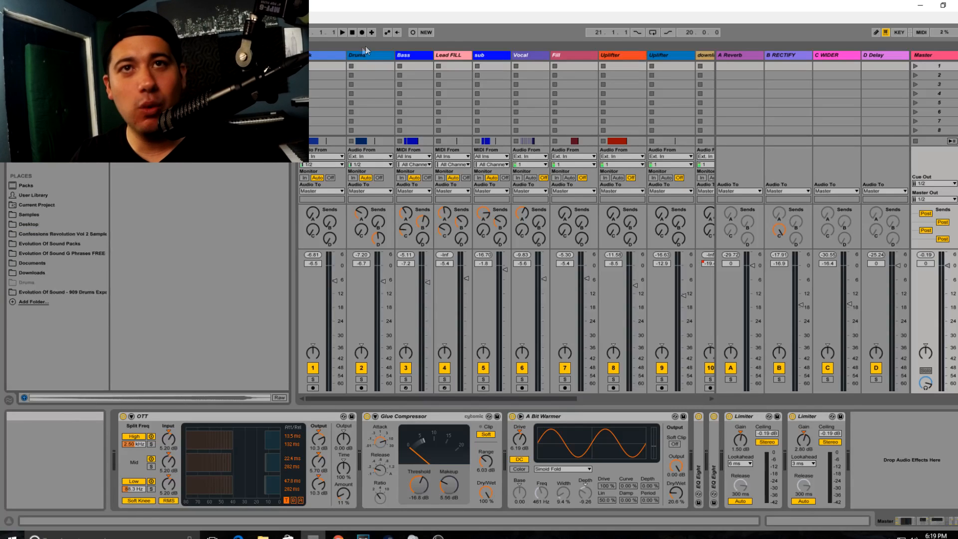
drag(145, 100, 146, 481)
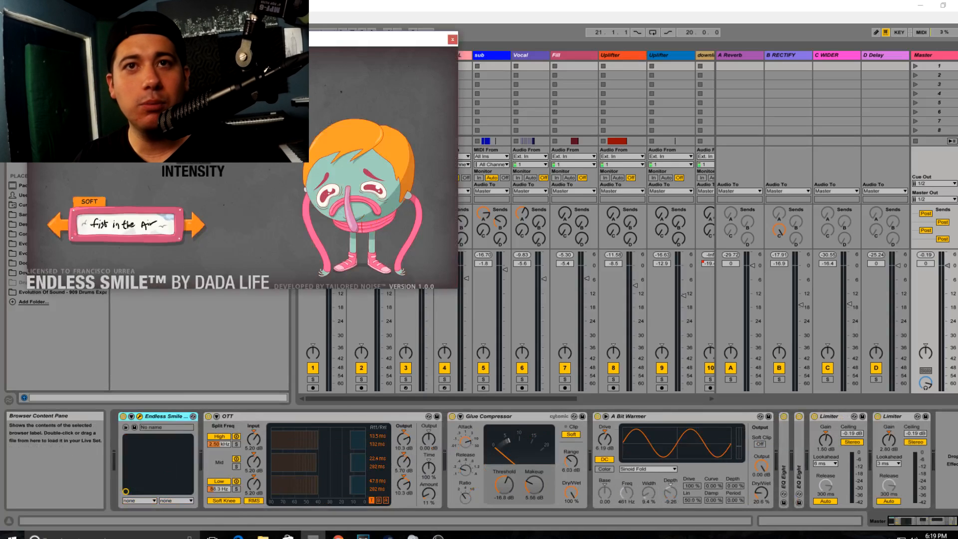
click(452, 42)
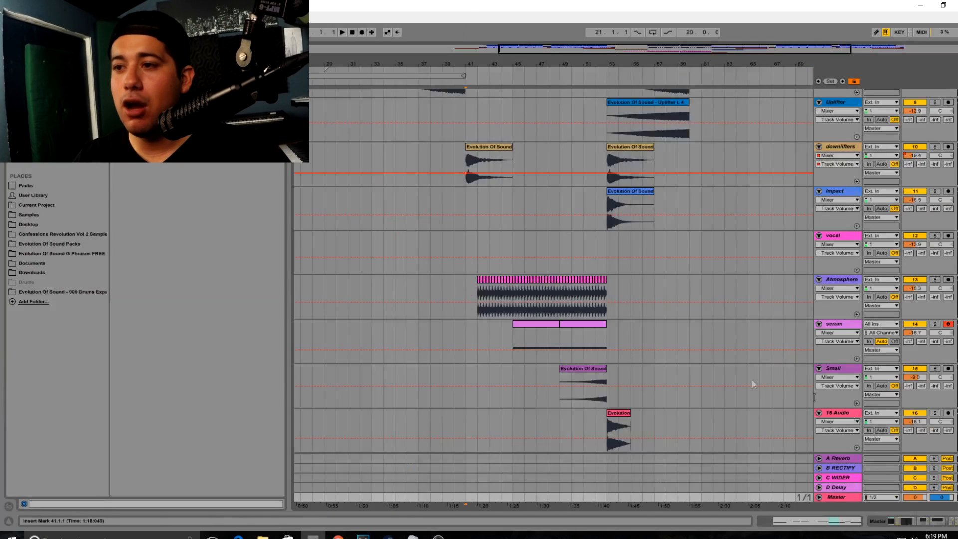
- Unfold the Master track in the arrangement to show its Endless Smile intensity automation lane
click(819, 496)
scroll(554, 249, down, 2)
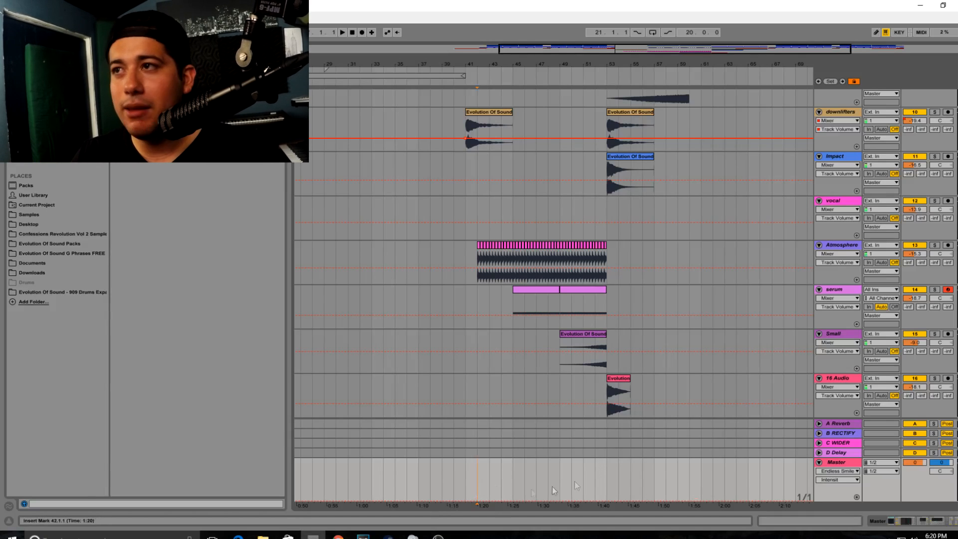
- Review the Endless Smile device on the Master chain and its Intensity control, then return to the arrangement
key(Tab)
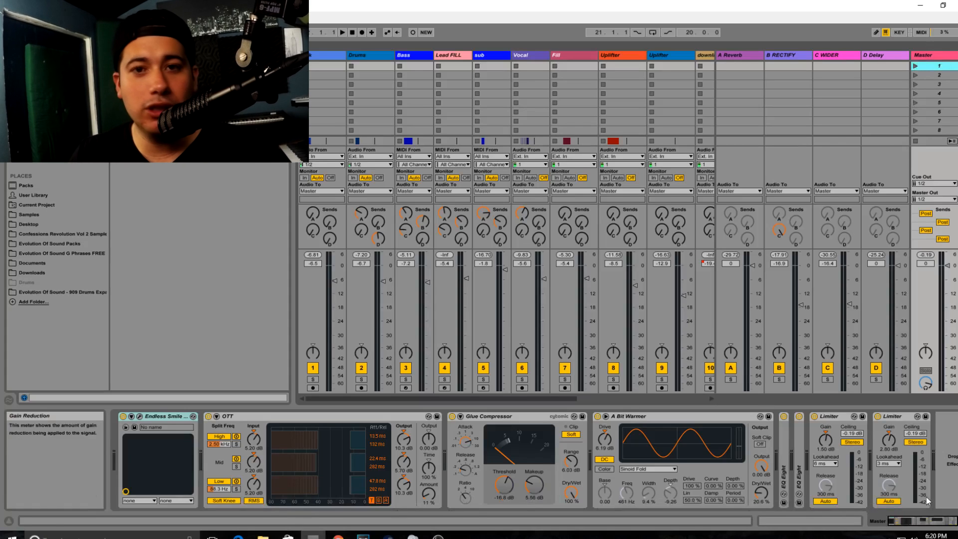
key(Tab)
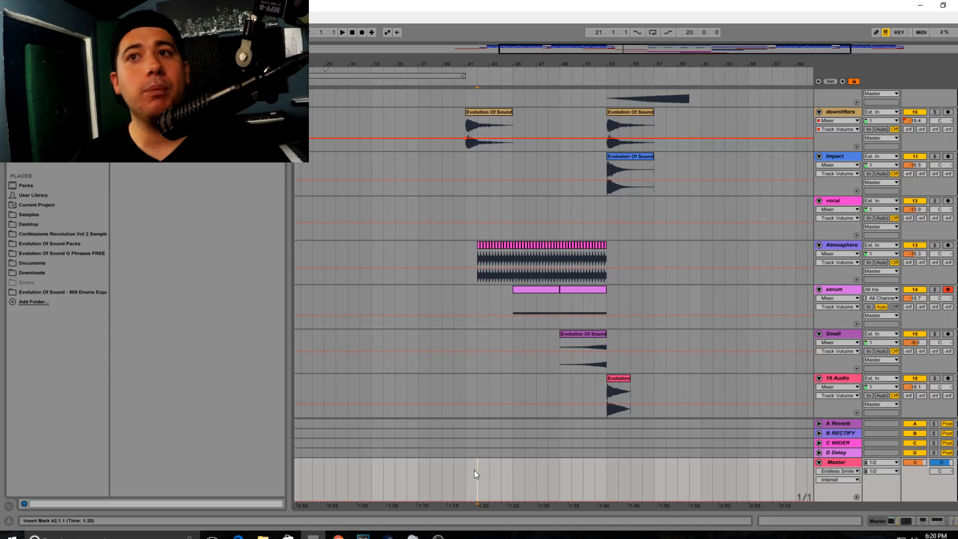
key(Tab)
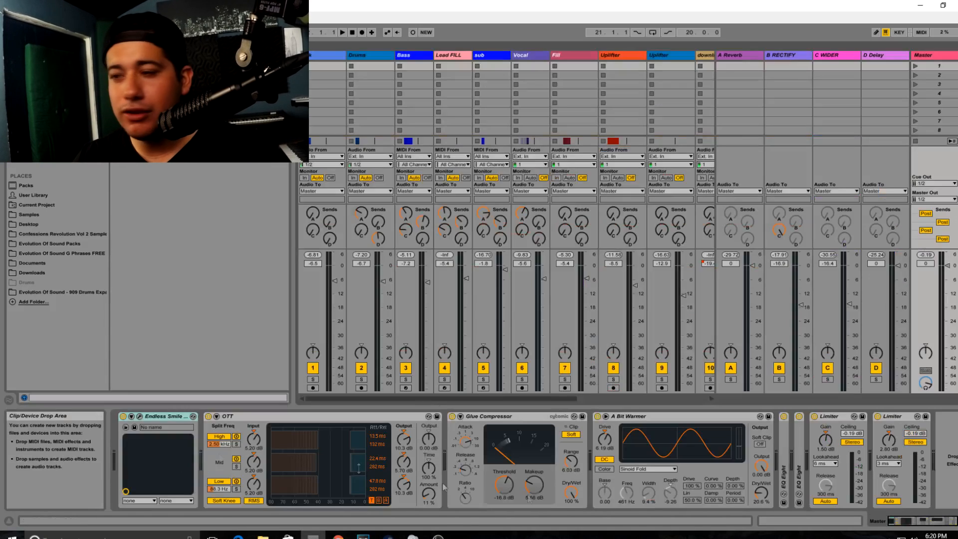
click(140, 416)
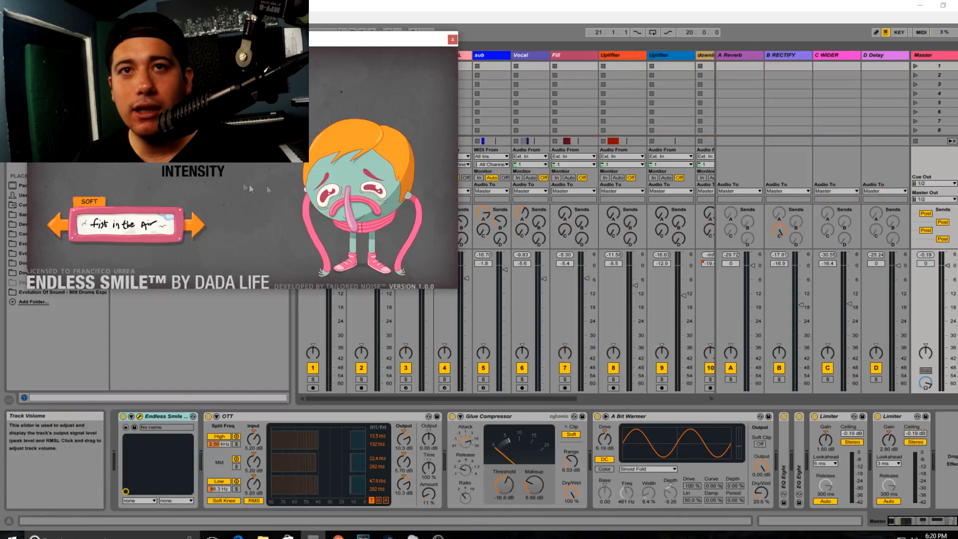
key(Tab)
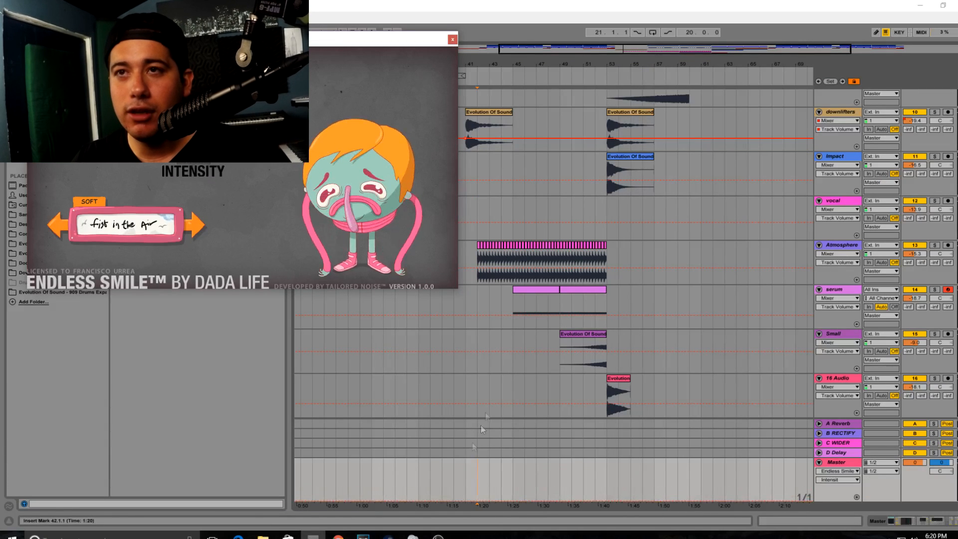
click(452, 39)
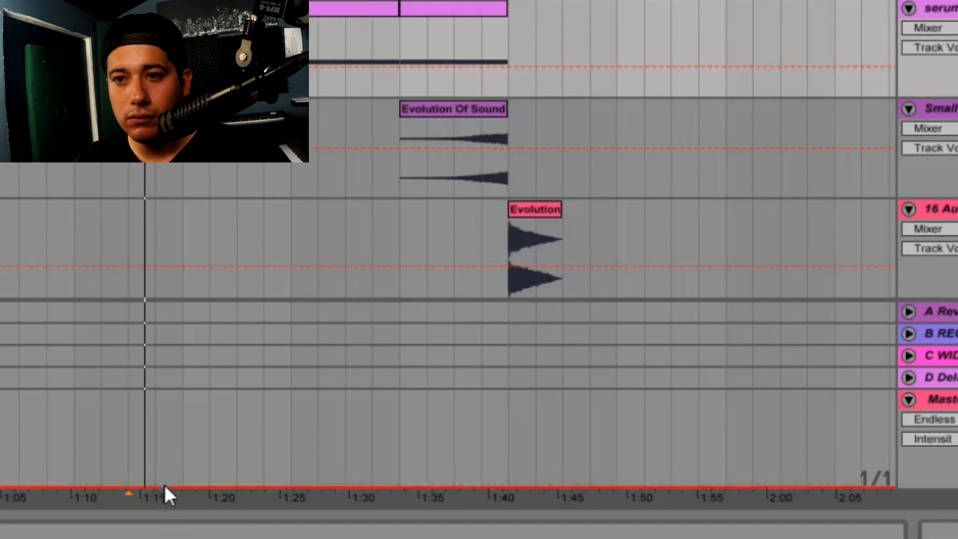
- Automate the Endless Smile intensity on the Master to rise sharply to a peak at bar 41 and settle lower by bar 45
click(164, 484)
drag(191, 485, 287, 466)
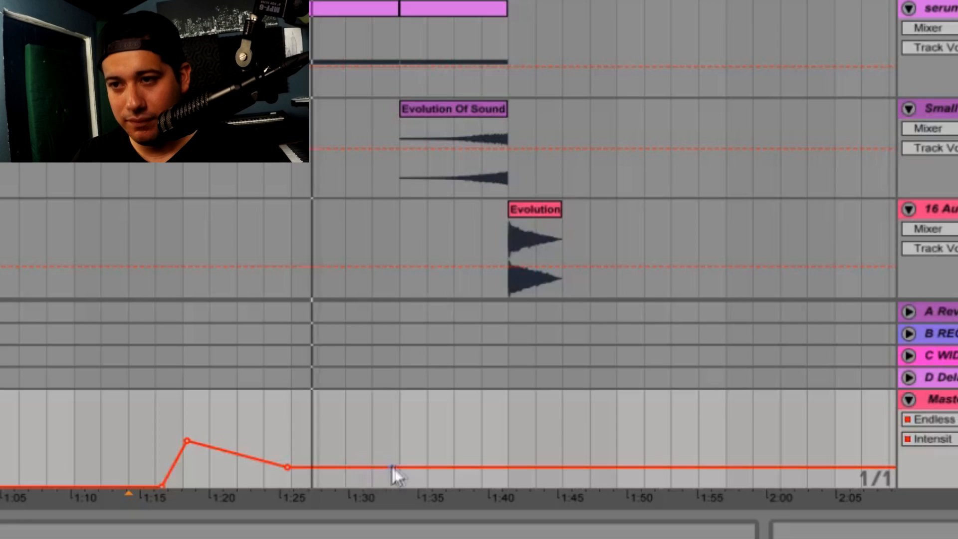
drag(400, 25, 289, 30)
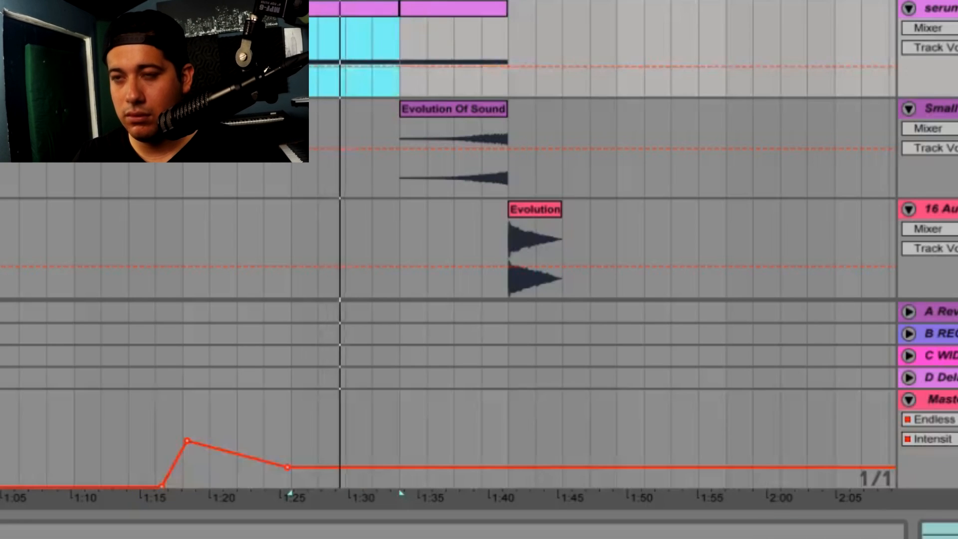
scroll(457, 47, up, 10)
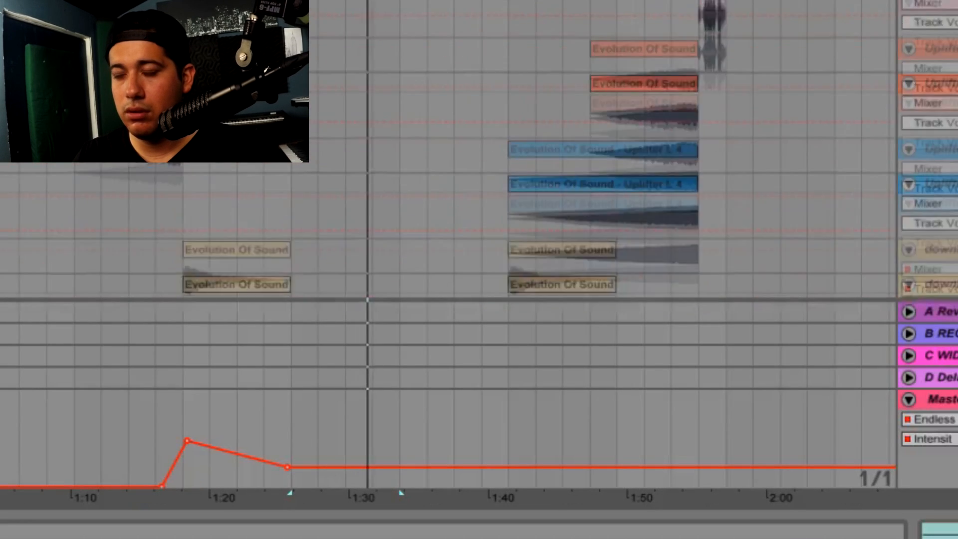
scroll(479, 150, down, 10)
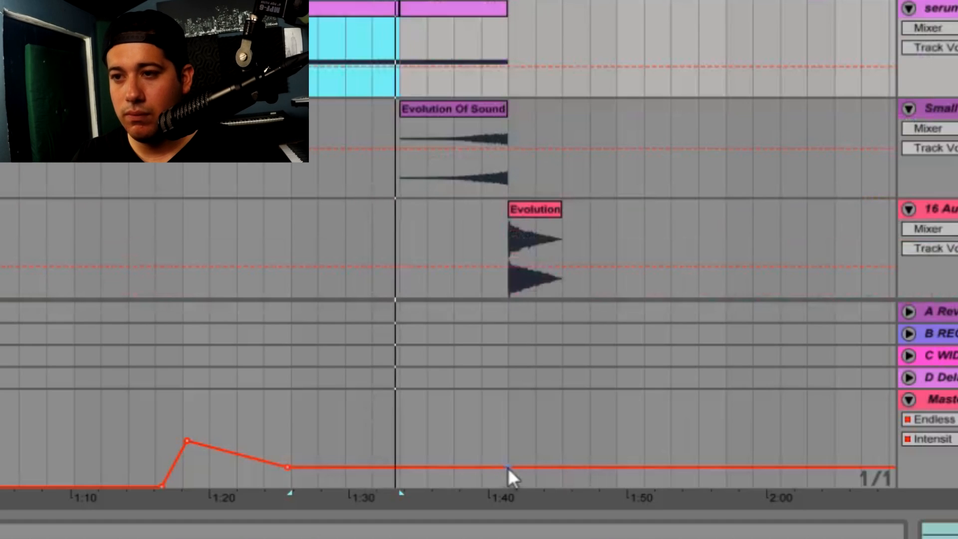
- Add two more Endless Smile intensity rises on the Master, peaking at bars 53 and 60 and dropping back down after each
click(452, 467)
drag(494, 467, 508, 447)
drag(595, 447, 617, 472)
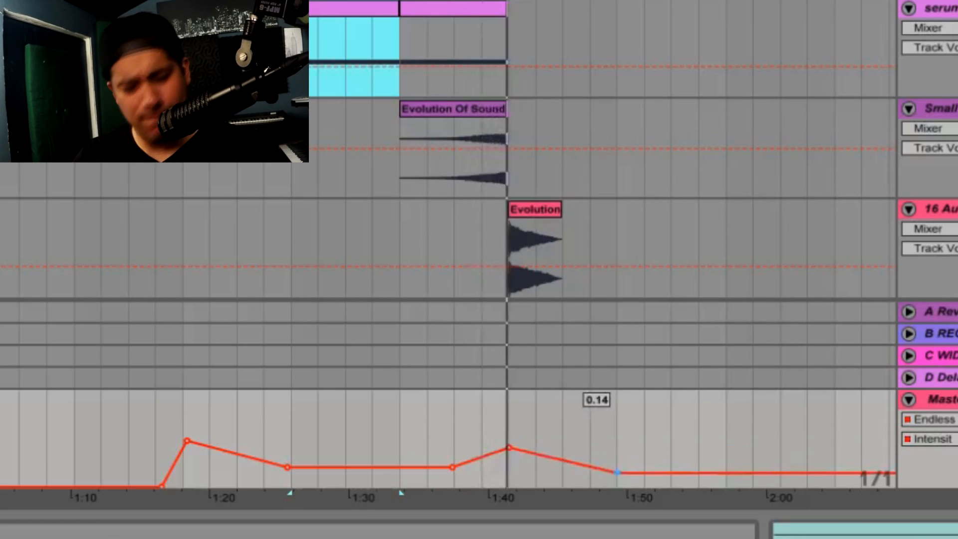
click(615, 472)
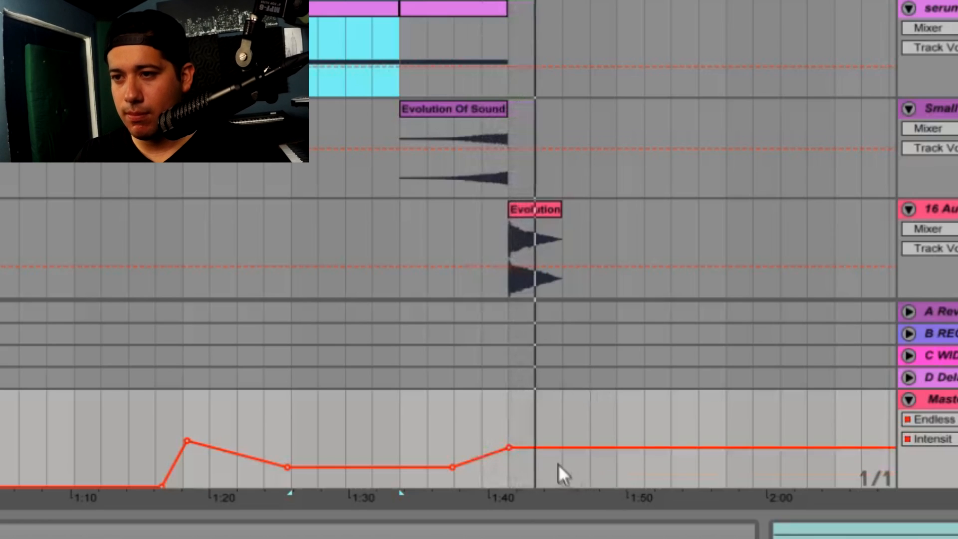
drag(597, 449, 653, 477)
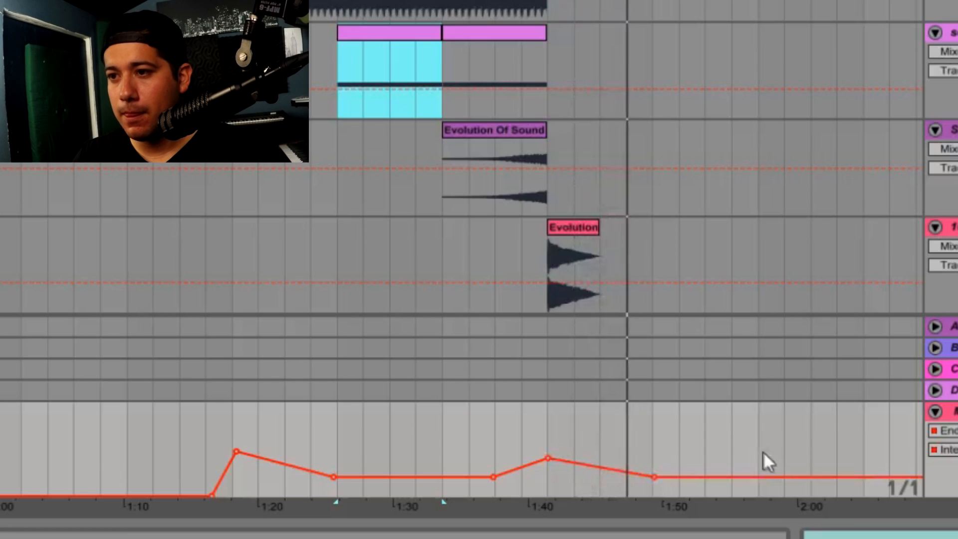
mouse_move(746, 477)
mouse_down()
mouse_move(744, 436)
mouse_move(732, 431)
mouse_move(748, 466)
mouse_move(731, 476)
mouse_up()
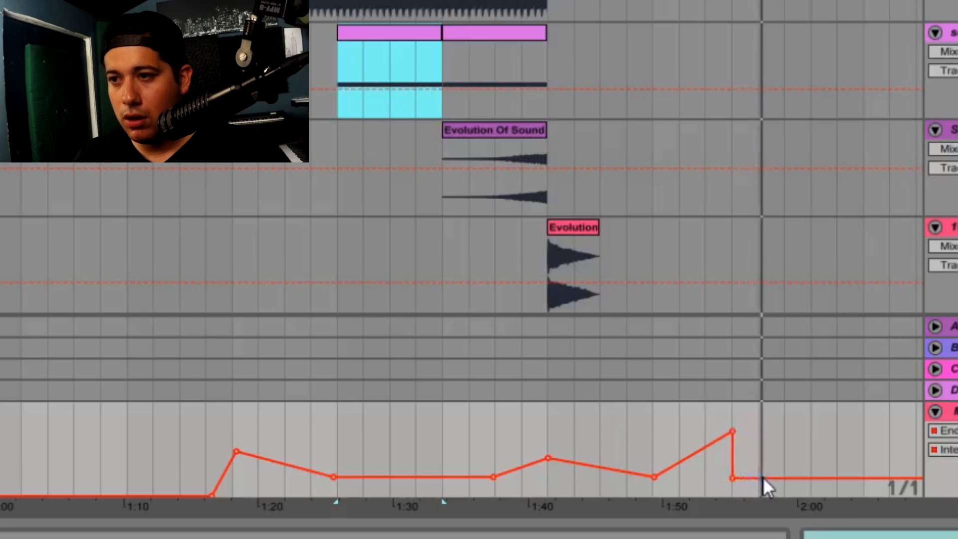
- Bring the Master's Endless Smile intensity down to zero just after the bar 60 peak with a short curved fall, and play it back
drag(770, 477, 760, 495)
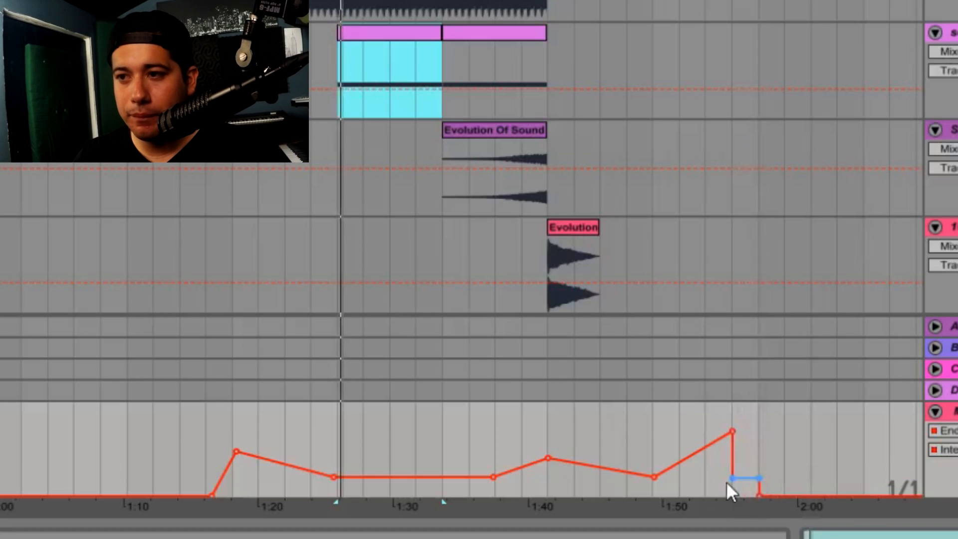
click(708, 327)
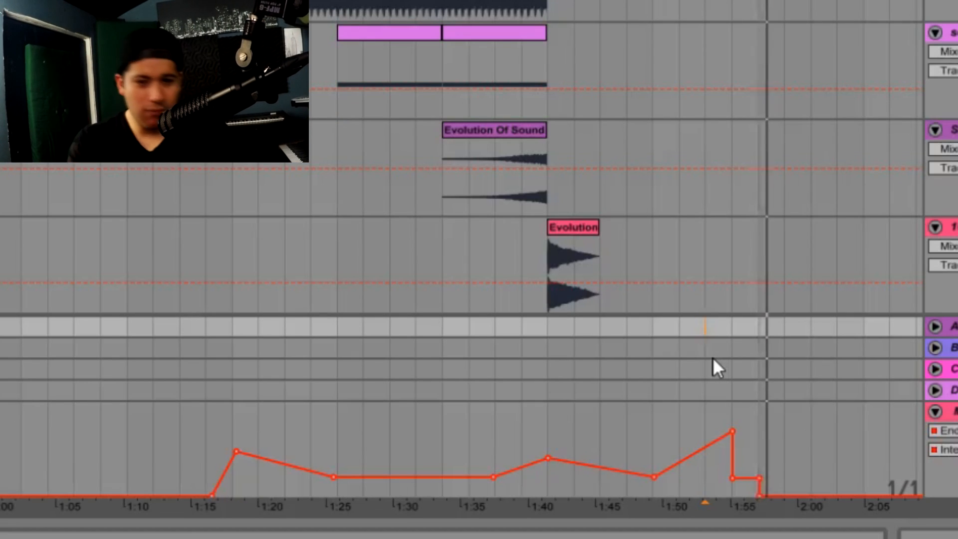
click(761, 483)
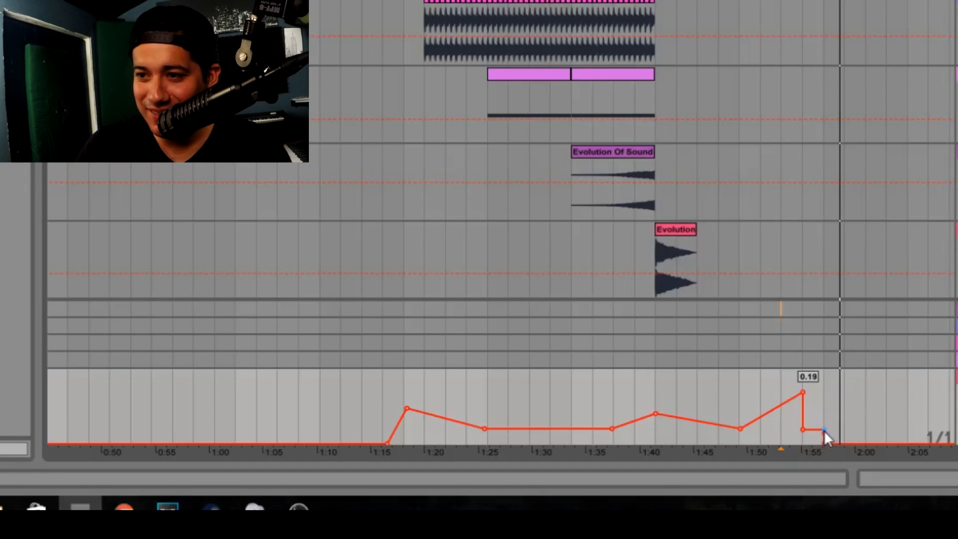
mouse_move(823, 432)
mouse_down()
mouse_move(837, 441)
mouse_move(808, 441)
mouse_up()
click(793, 434)
key(space)
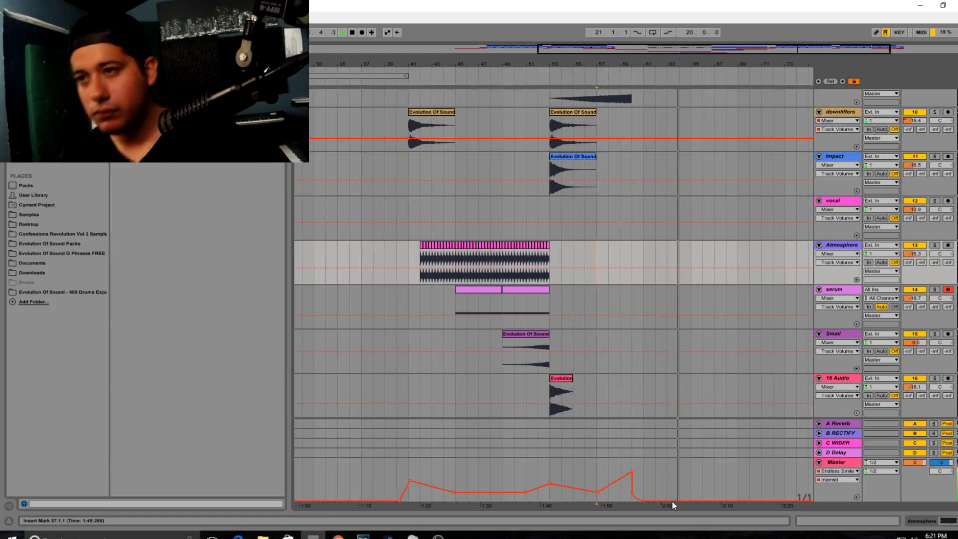
- Review the whole arrangement across all tracks, from the transition effects up to the drums, bass and vocal
drag(846, 54, 844, 25)
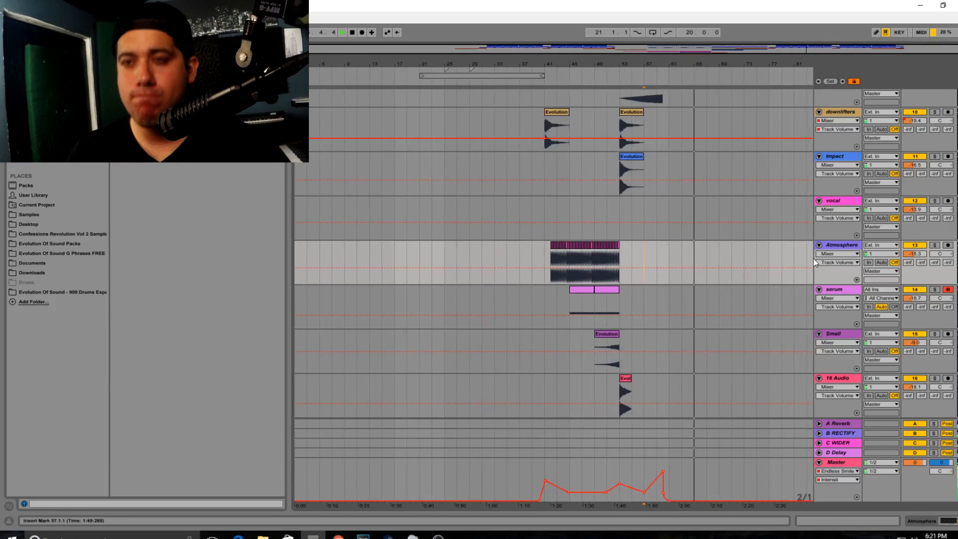
scroll(654, 357, up, 3)
scroll(655, 357, up, 4)
scroll(655, 357, up, 1)
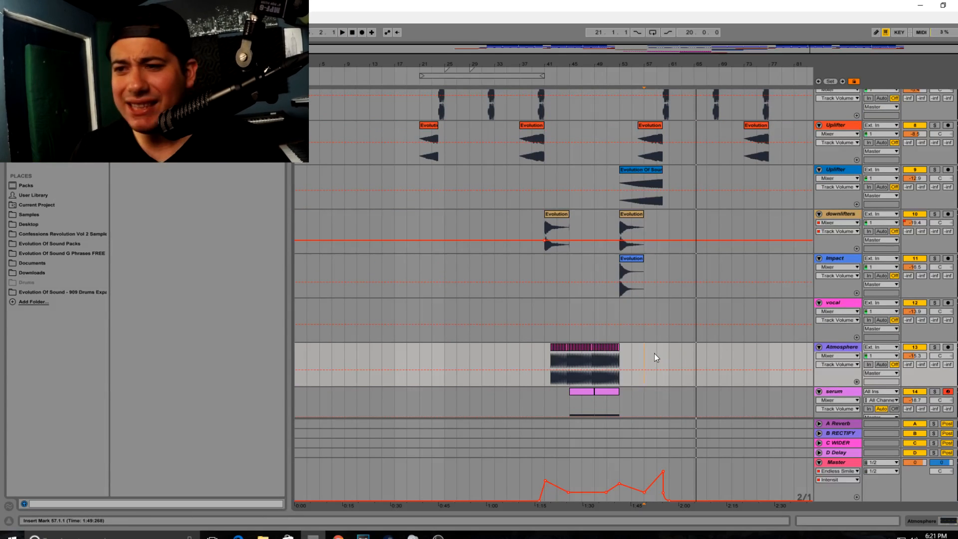
scroll(655, 357, up, 9)
scroll(653, 352, down, 4)
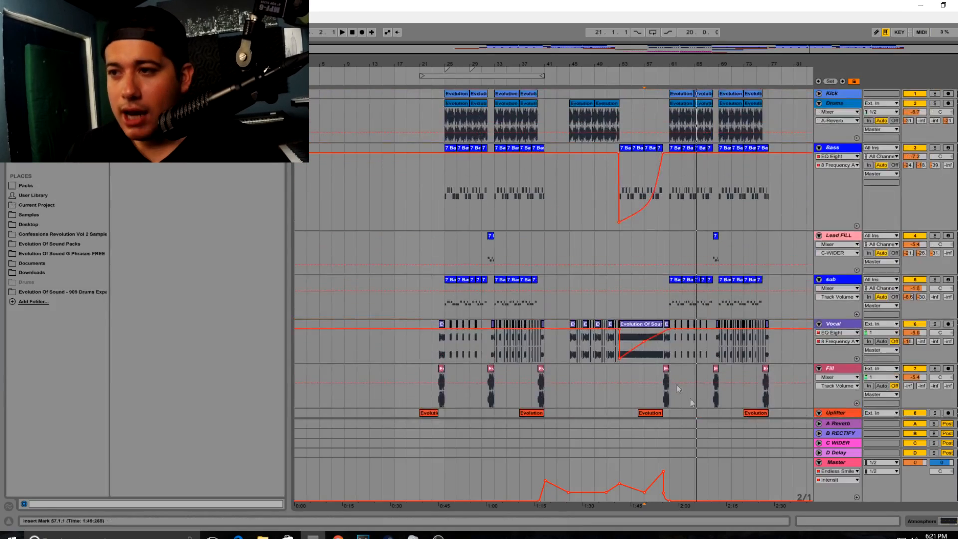
- Switch the Endless Smile plug-in on the Master to a Medium preset, close its window and return to the arrangement
key(Tab)
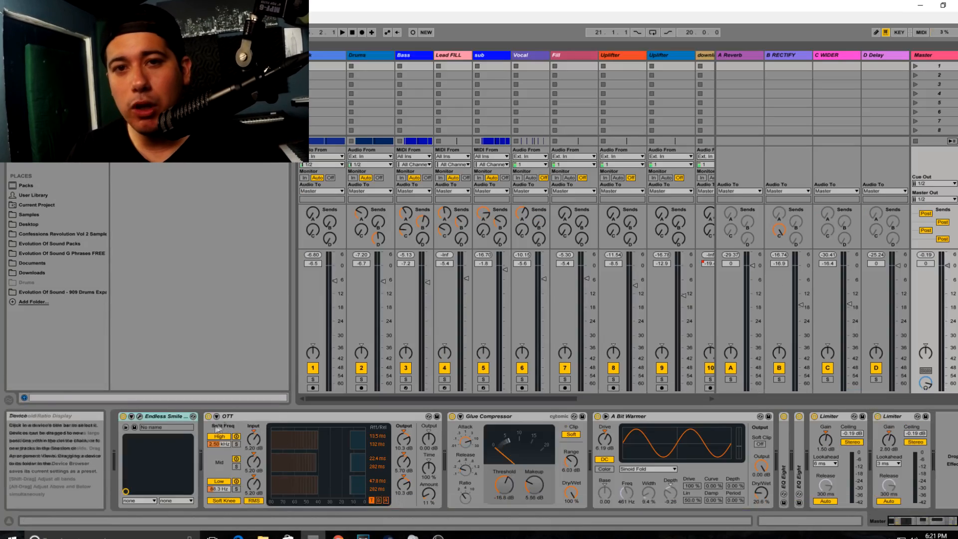
click(140, 416)
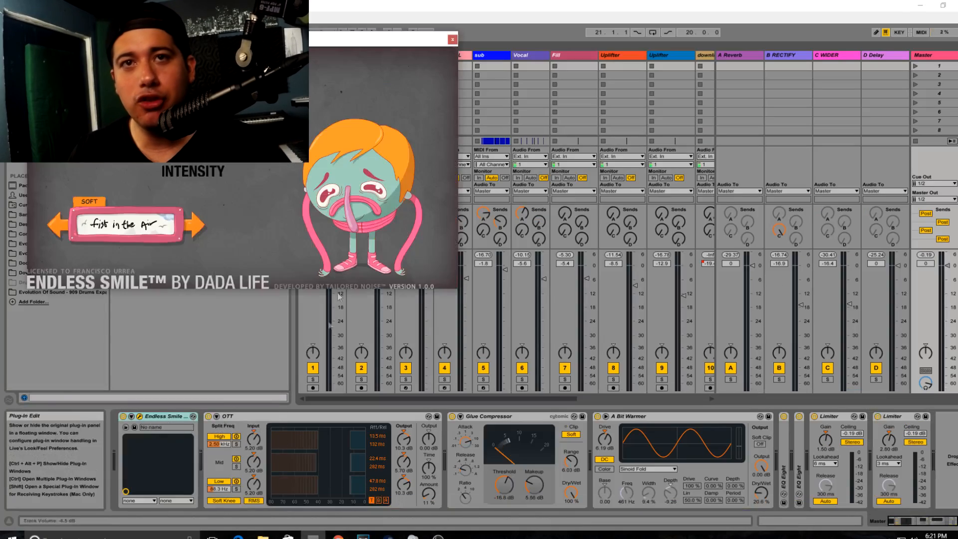
click(195, 234)
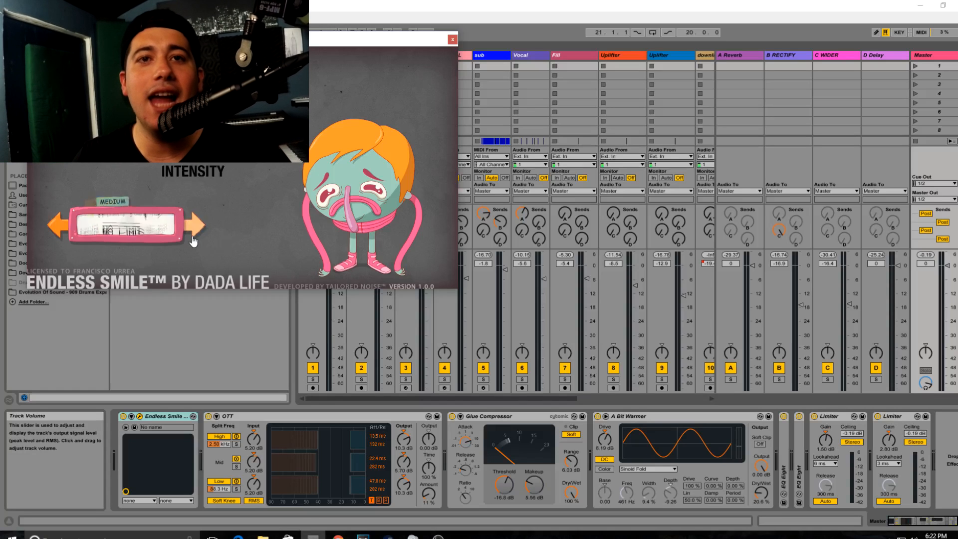
click(452, 39)
key(Tab)
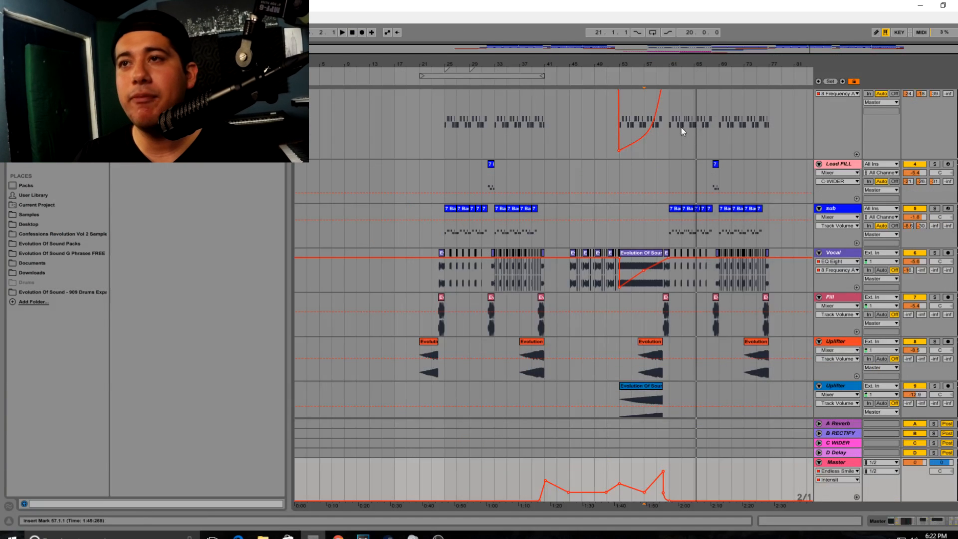
- Examine how the uplifters, downlifters, impact and atmosphere are placed between bars 41 and 61 leading into the second drop
scroll(681, 301, down, 5)
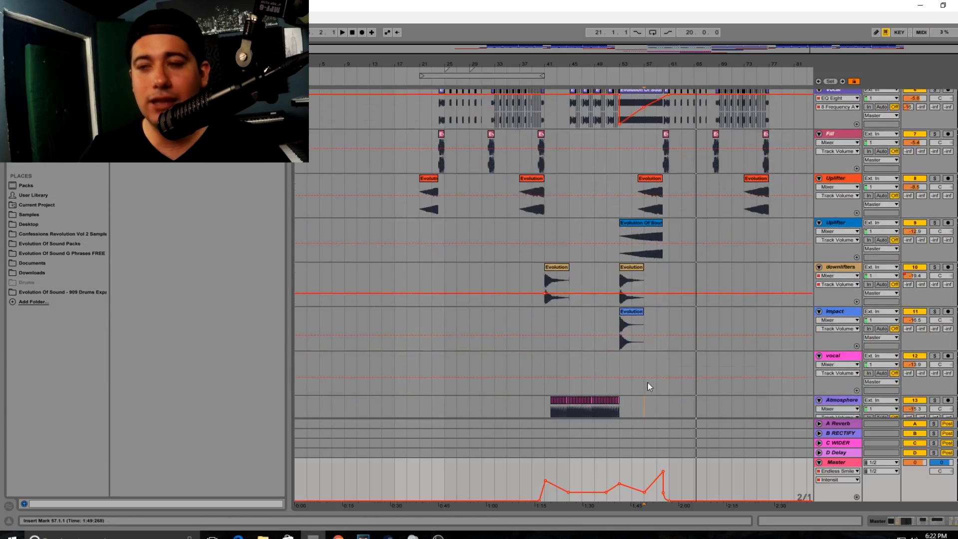
mouse_move(728, 48)
mouse_down()
mouse_move(734, 100)
mouse_move(739, 50)
mouse_up()
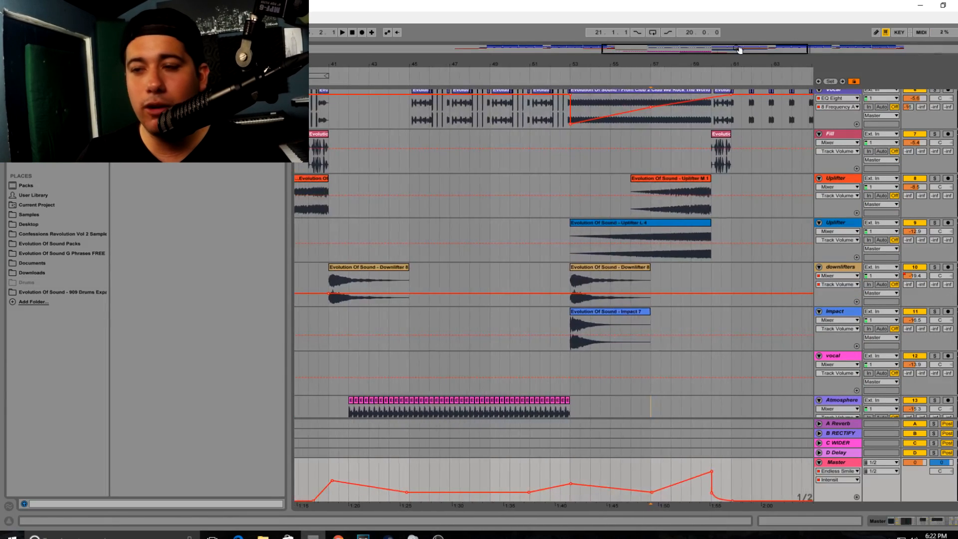
click(689, 251)
click(679, 269)
drag(781, 49, 777, 20)
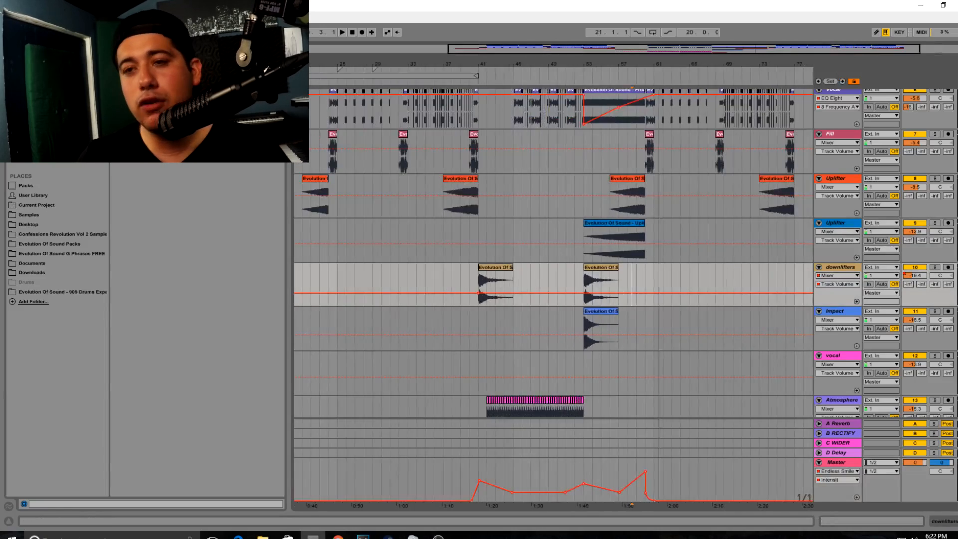
scroll(773, 243, up, 5)
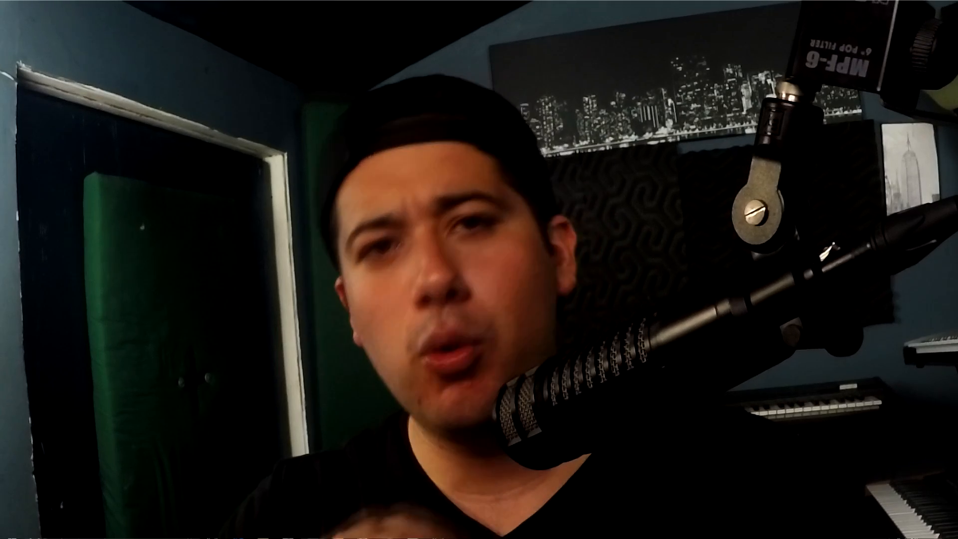